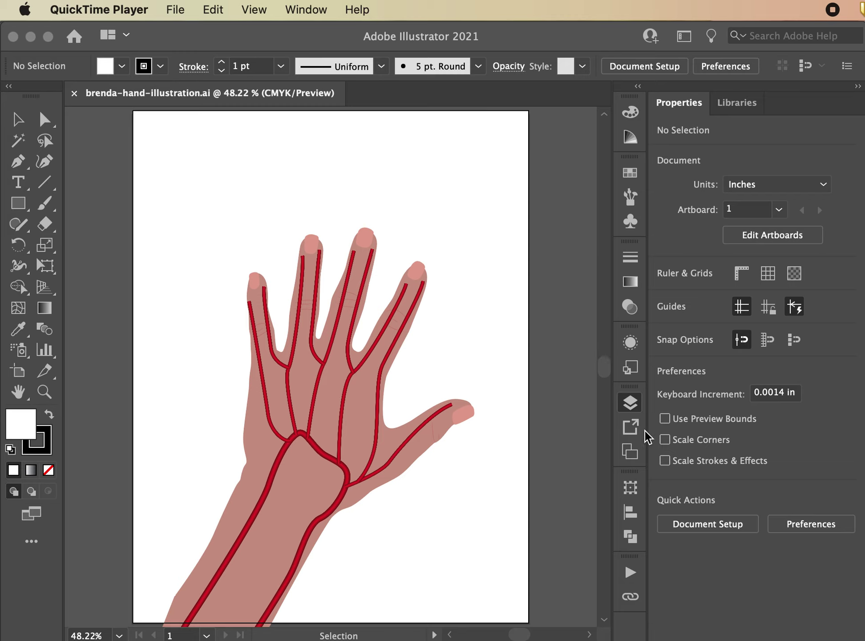
Step: Inspect the hand illustration's layers by toggling the visibility of the vessels and hand base layers
left_click(630, 403)
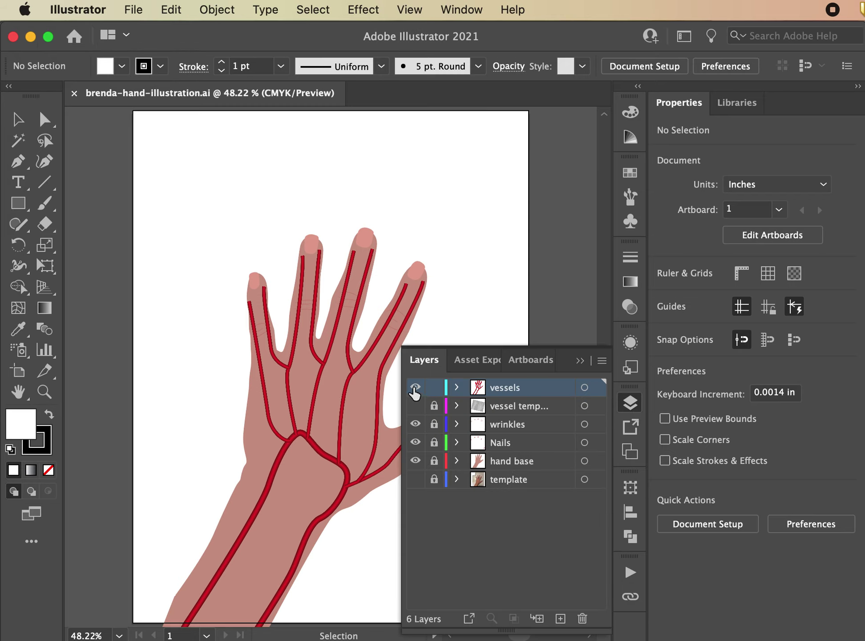
left_click(414, 388)
left_click(415, 388)
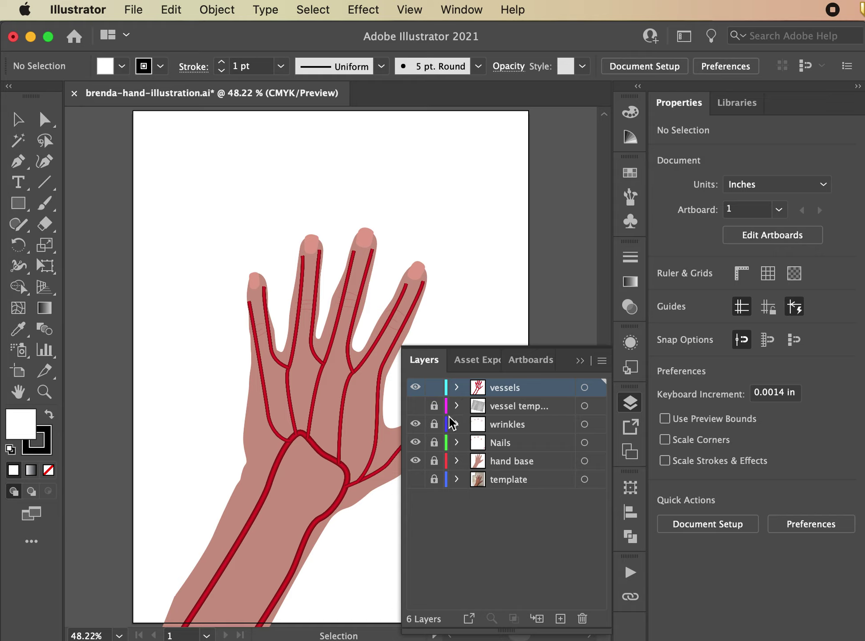
left_click(415, 387)
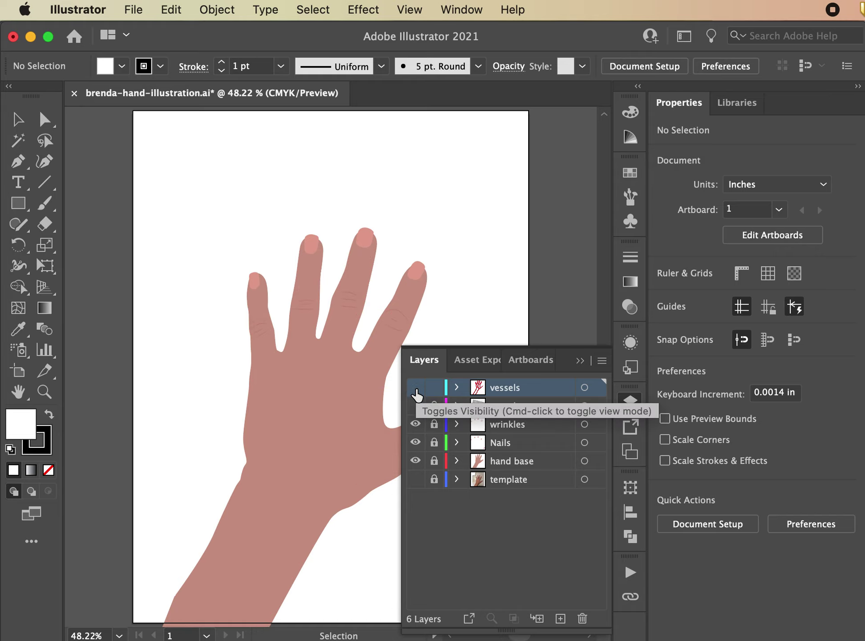
left_click(415, 387)
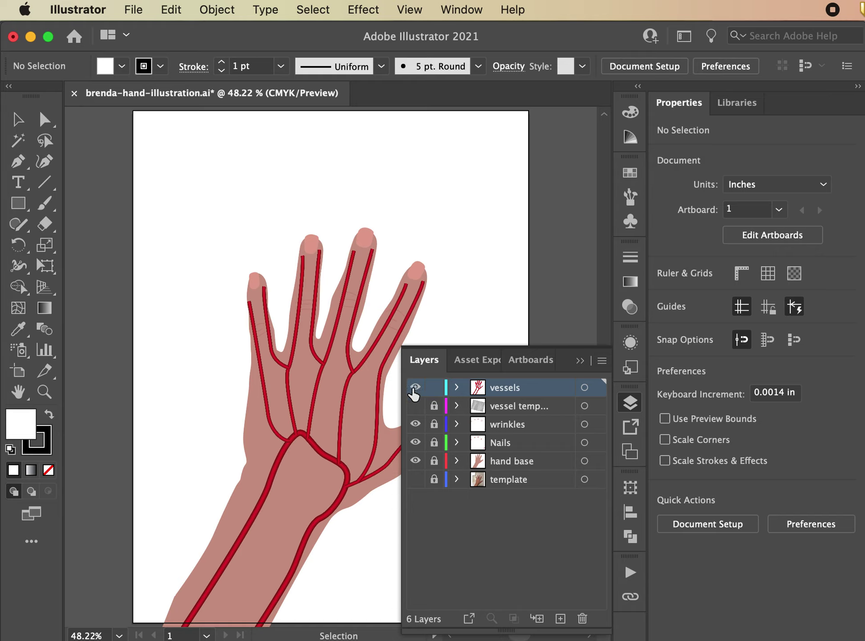
left_click(415, 387)
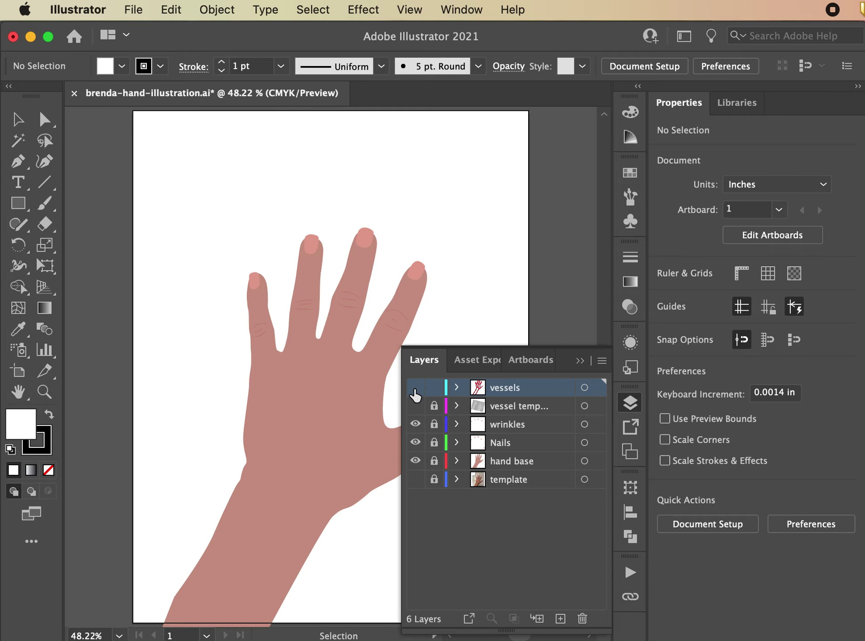
left_click(415, 386)
left_click(416, 461)
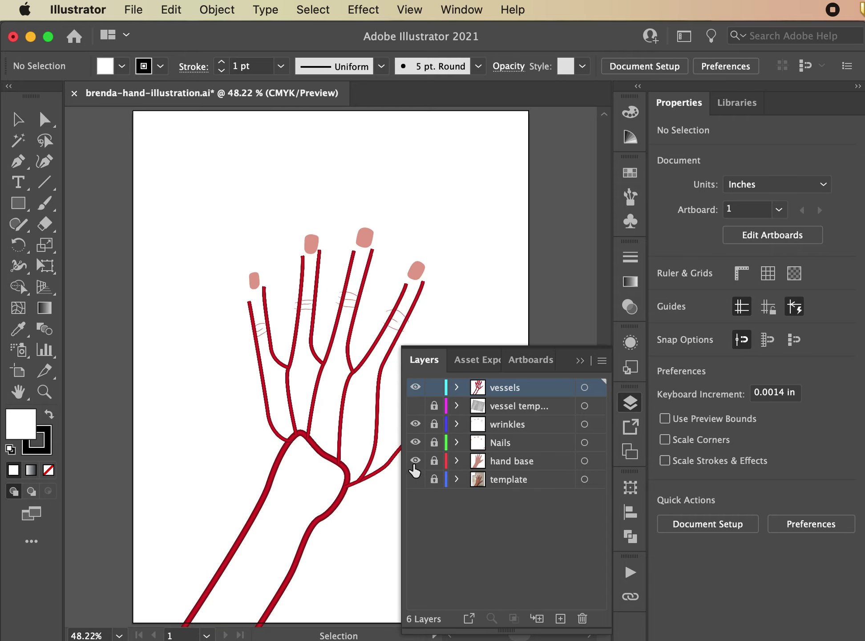
left_click(415, 460)
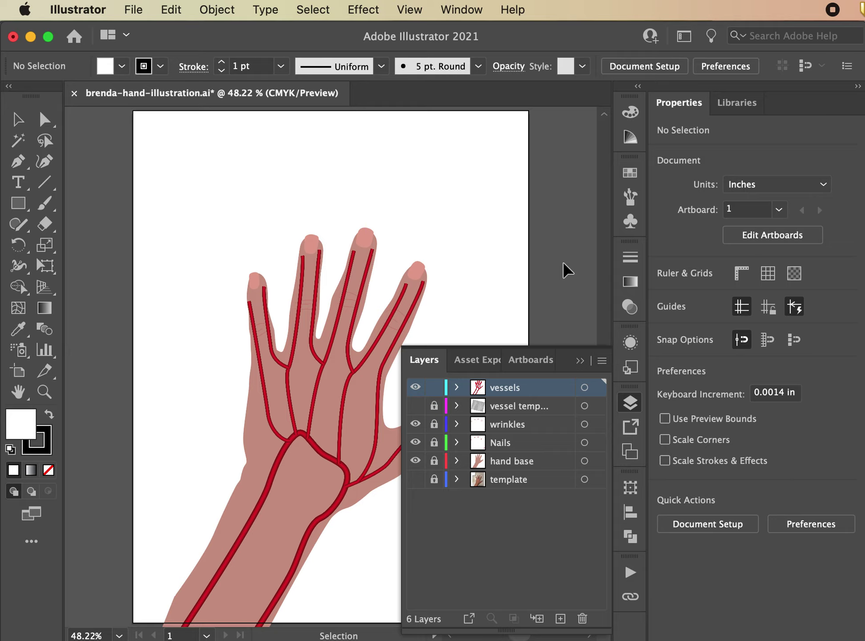
left_click(582, 359)
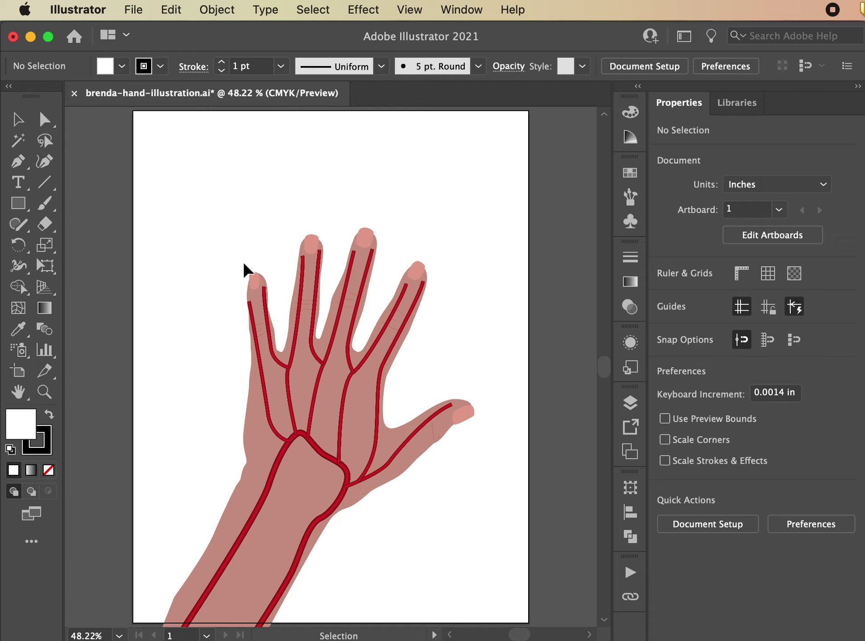
key("super+equal")
key("super+equal")
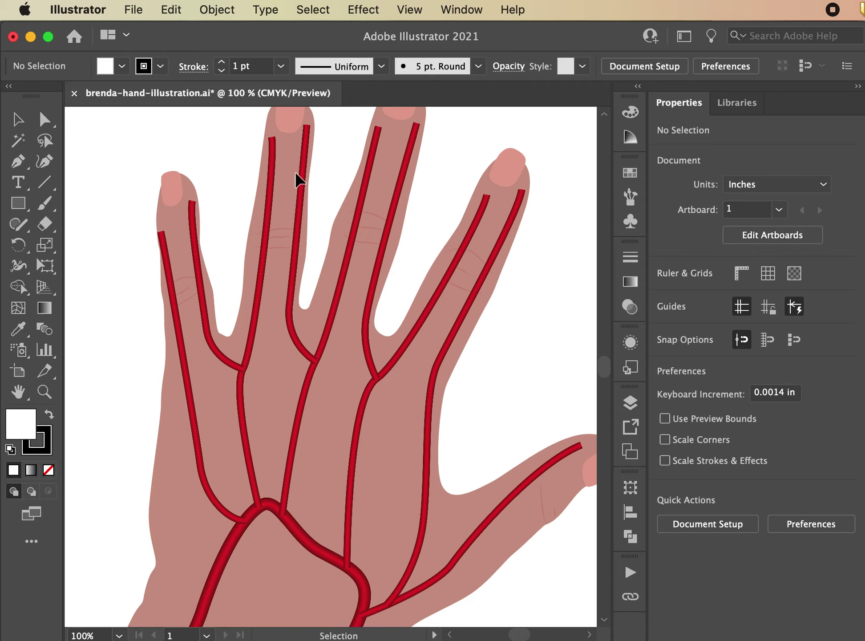
Step: Start exporting the illustration to the hand demo folder in Photoshop (psd) format
left_click(133, 9)
mouse_move(170, 367)
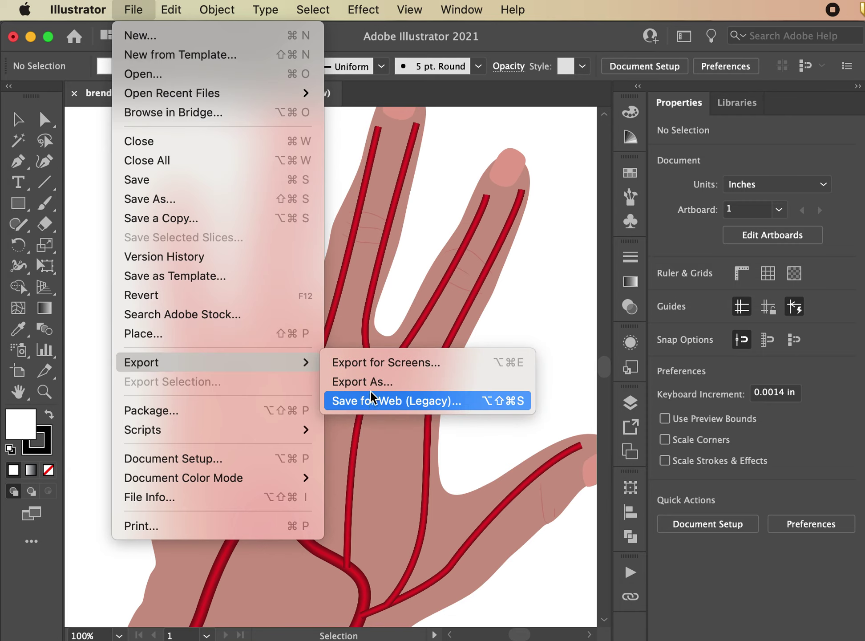
left_click(399, 379)
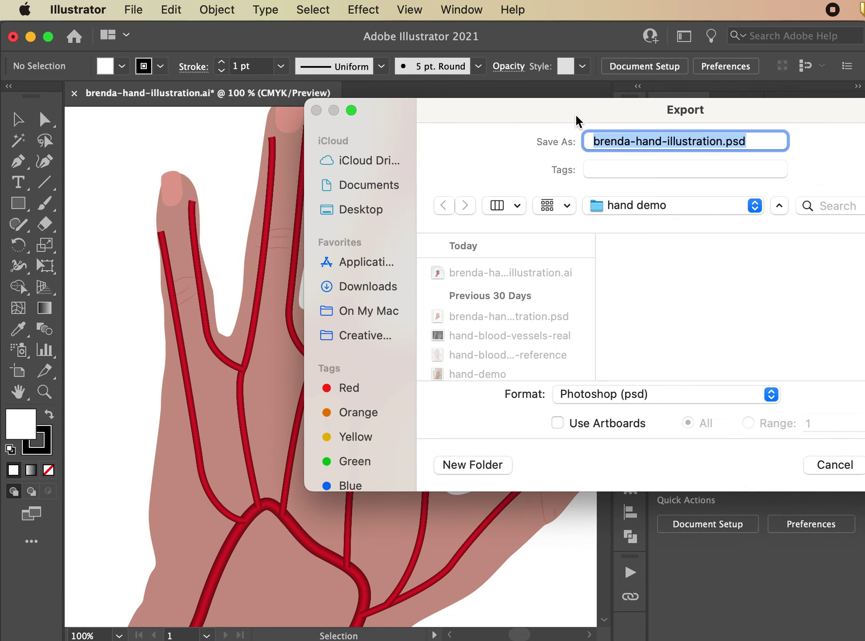
left_click_drag(521, 119, 355, 155)
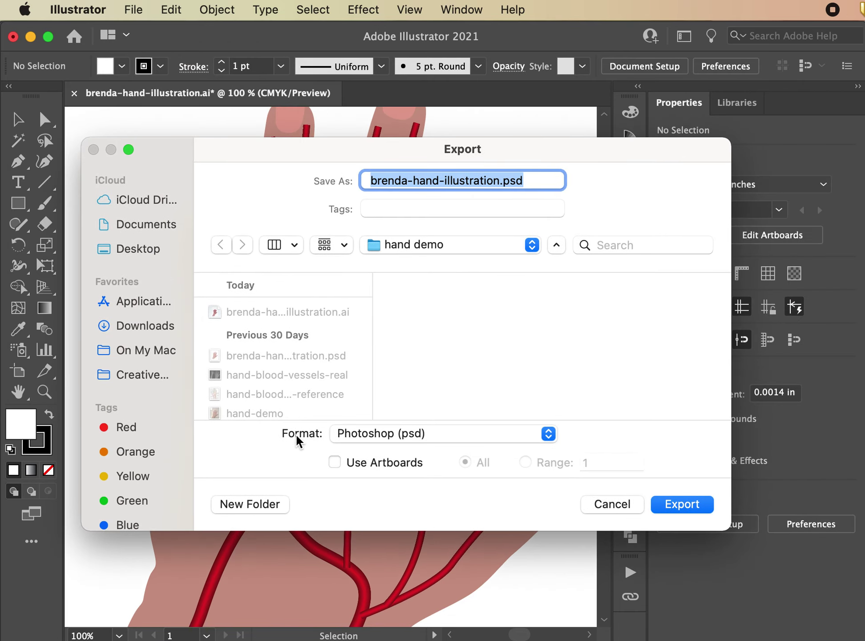
left_click(439, 246)
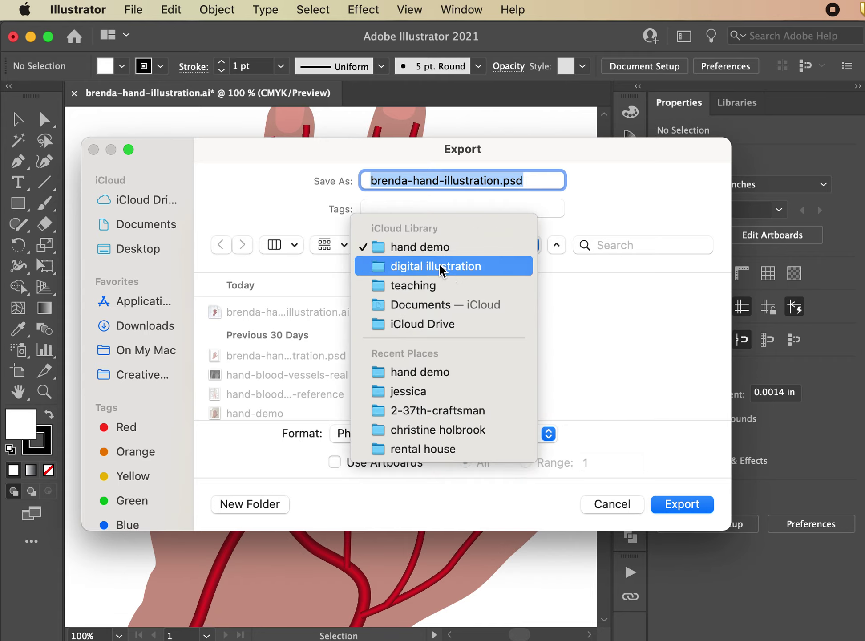
left_click(613, 208)
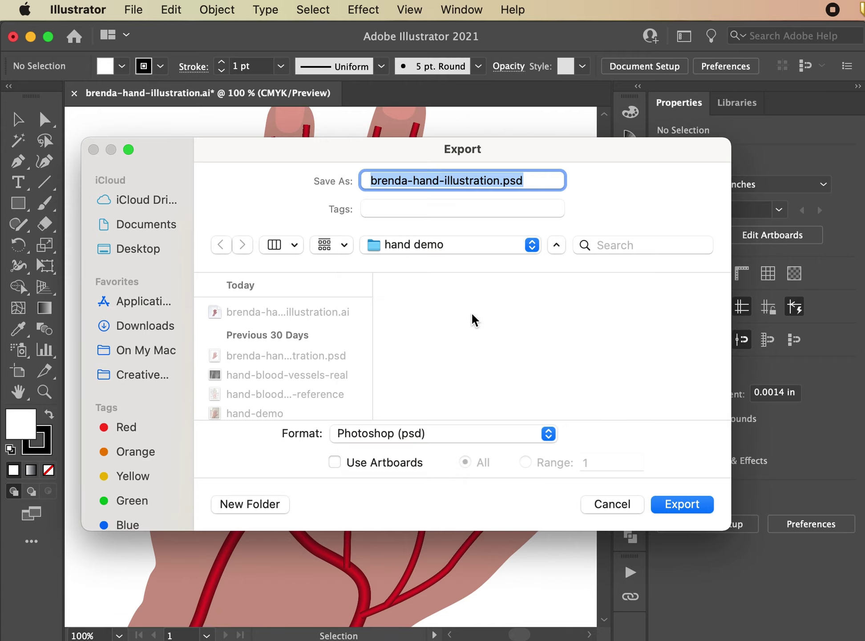
left_click(407, 435)
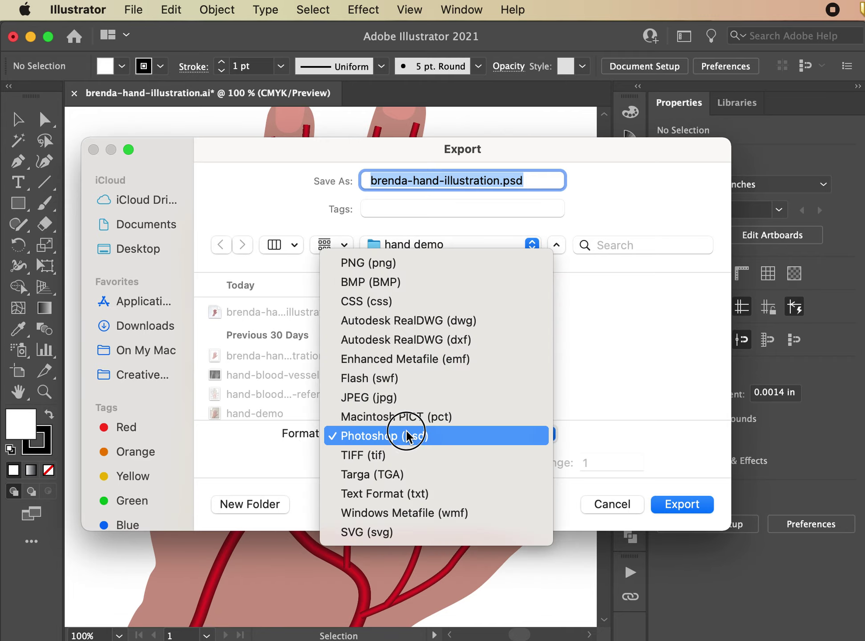
left_click(393, 436)
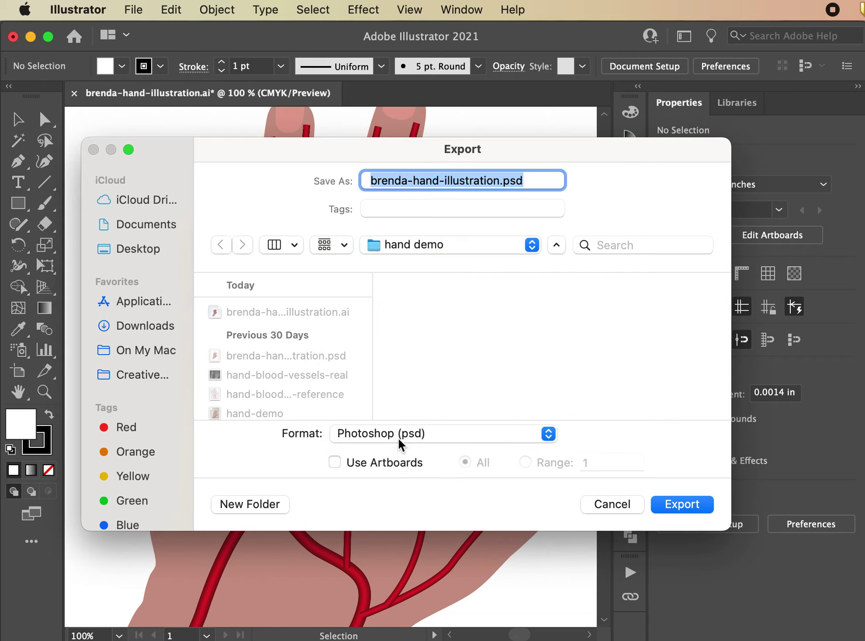
Step: Enable Use Artboards for all artboards, append 2 to the export's base file name and proceed with the export
left_click(334, 462)
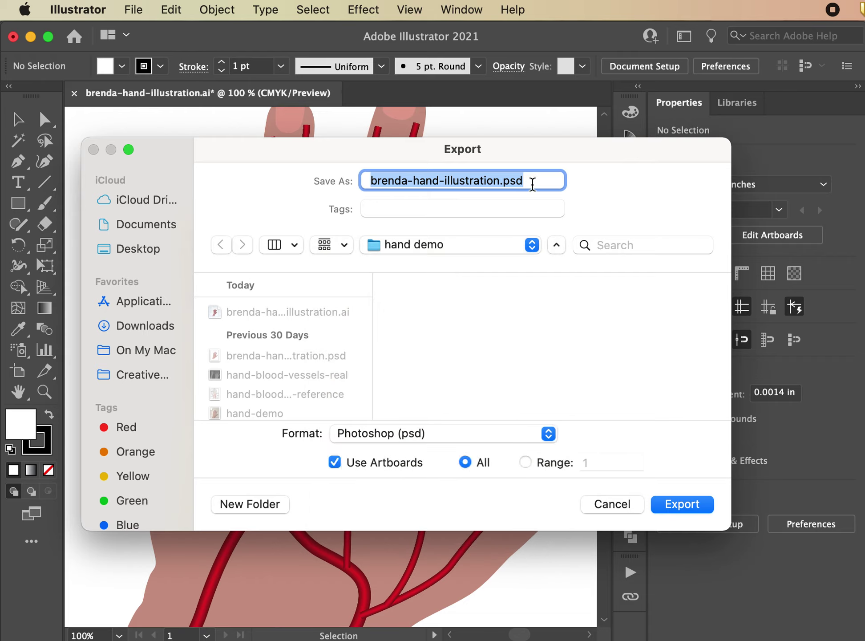
left_click(500, 180)
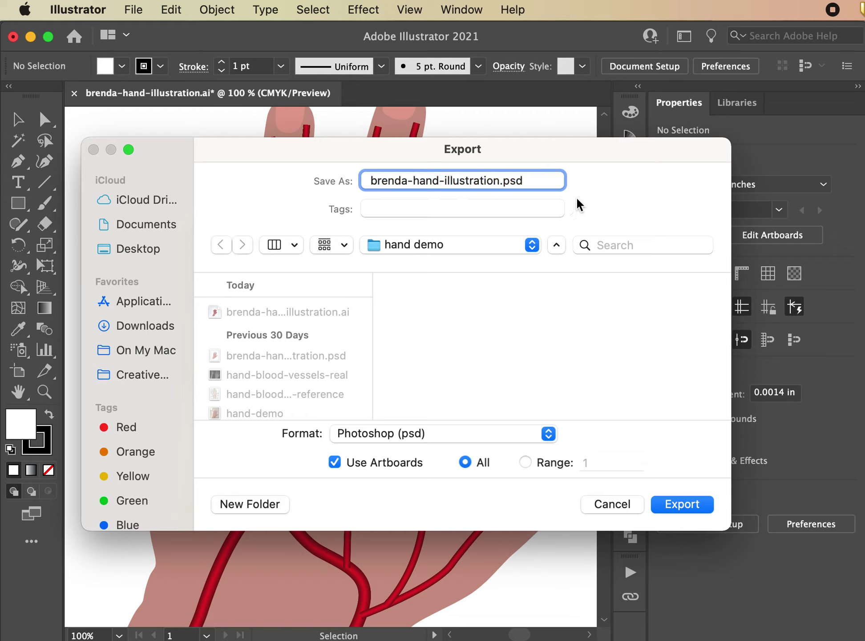
type("2")
left_click(684, 508)
Step: Export the PSD with the CMYK color model, High (300 ppi) resolution and Write Layers with Maximum Editability
left_click_drag(534, 132, 472, 207)
left_click(380, 246)
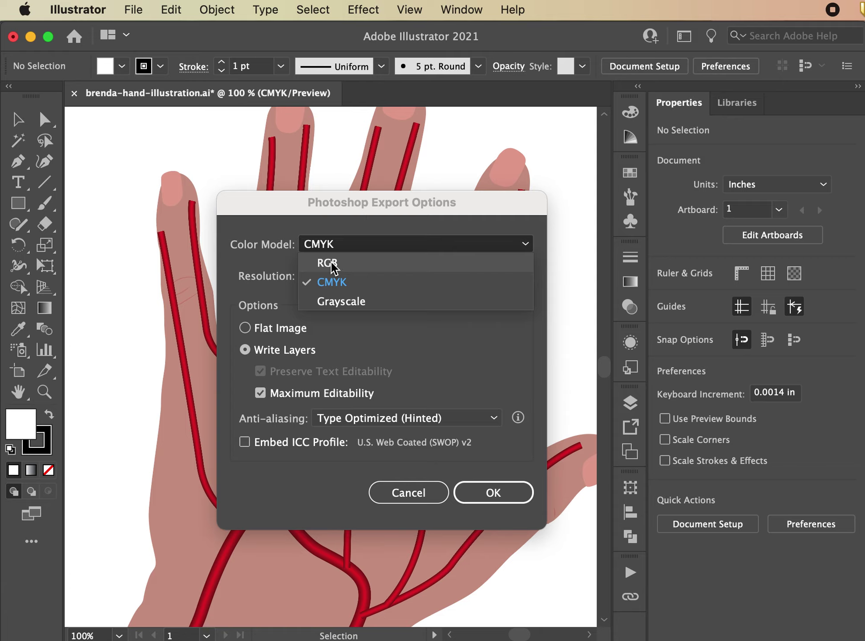
left_click(289, 282)
left_click(338, 275)
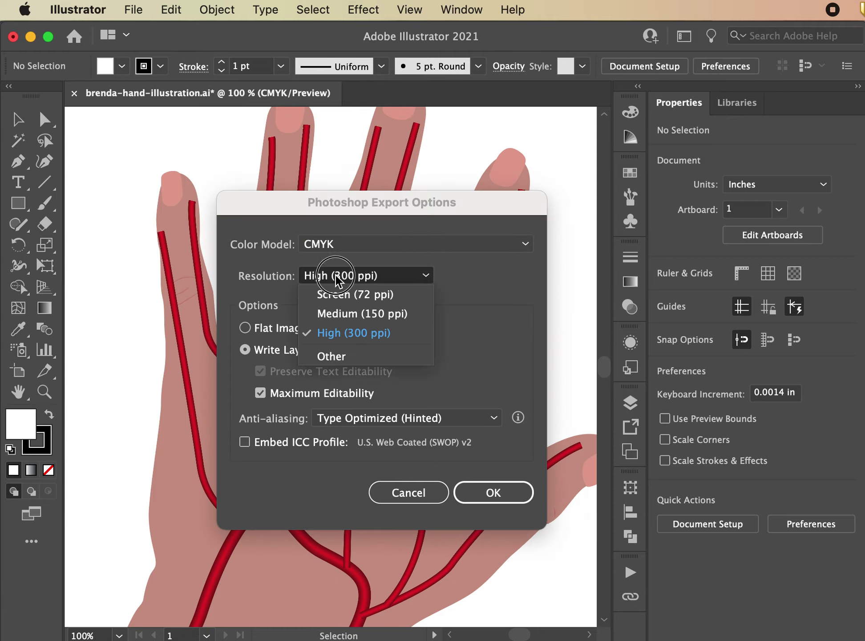
left_click(340, 333)
left_click(362, 279)
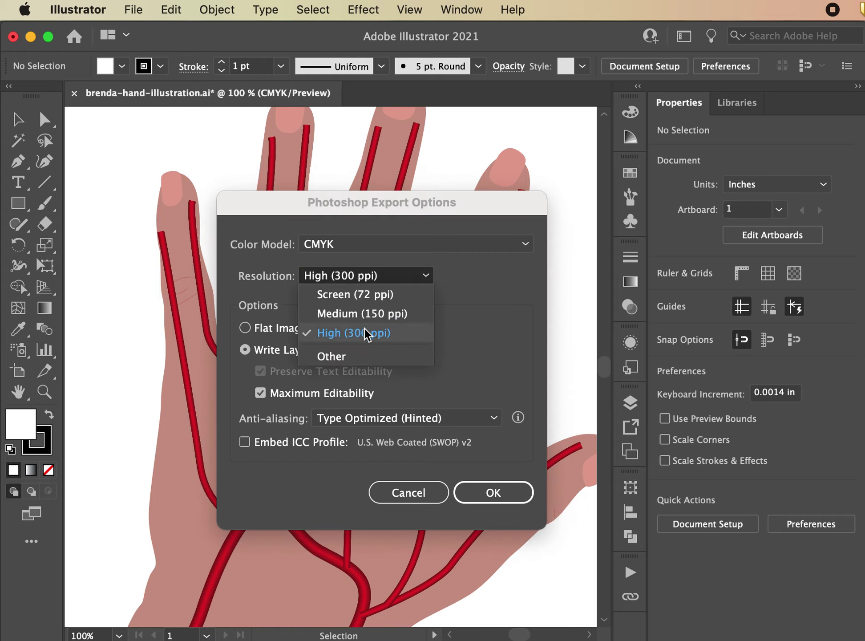
left_click(448, 345)
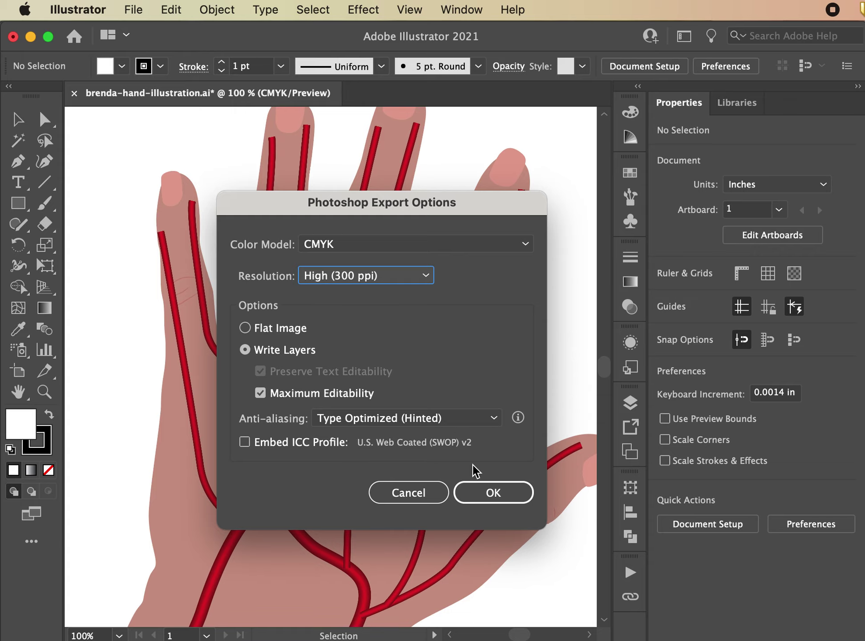
left_click(480, 492)
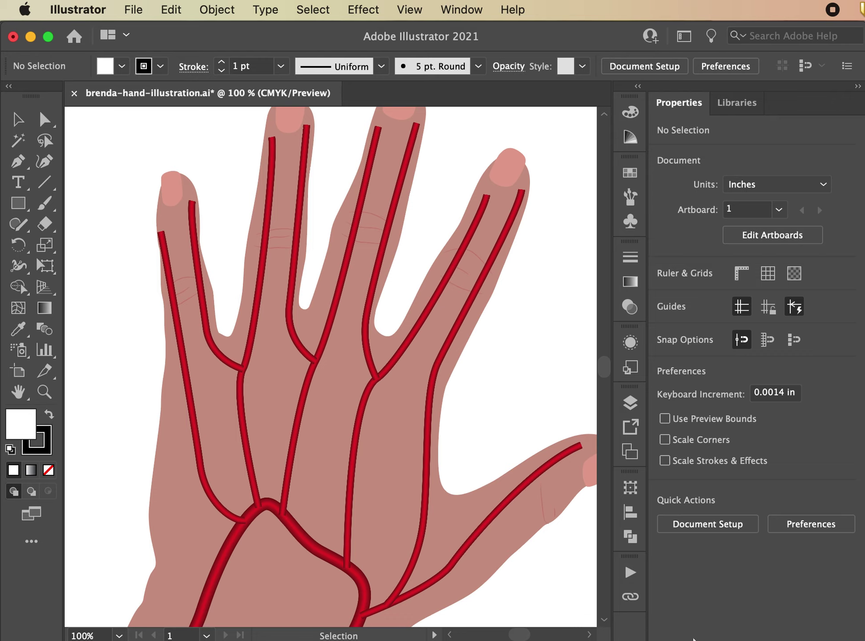
Step: Switch to Photoshop and open the exported hand-illustration2-01 PSD from the hand demo folder
key("super+Tab")
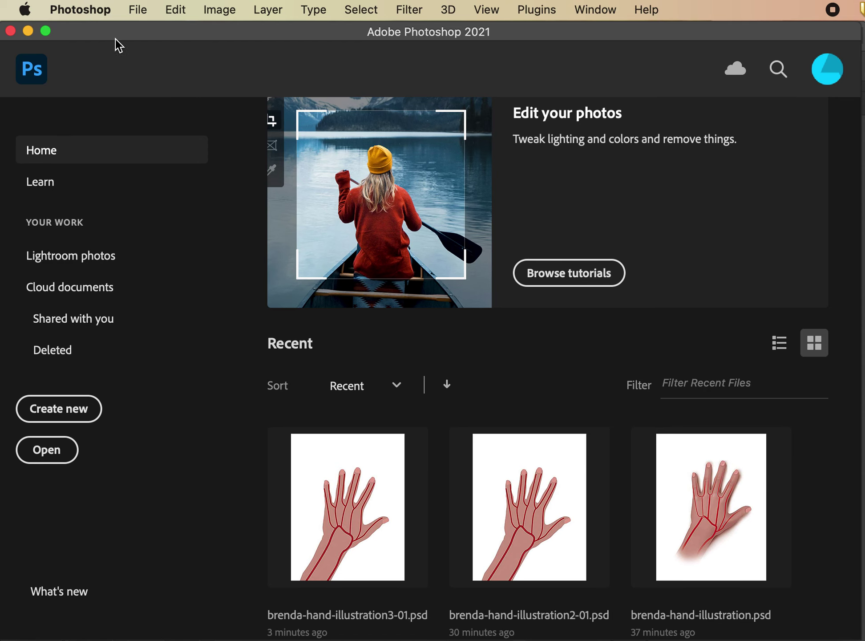
left_click(140, 13)
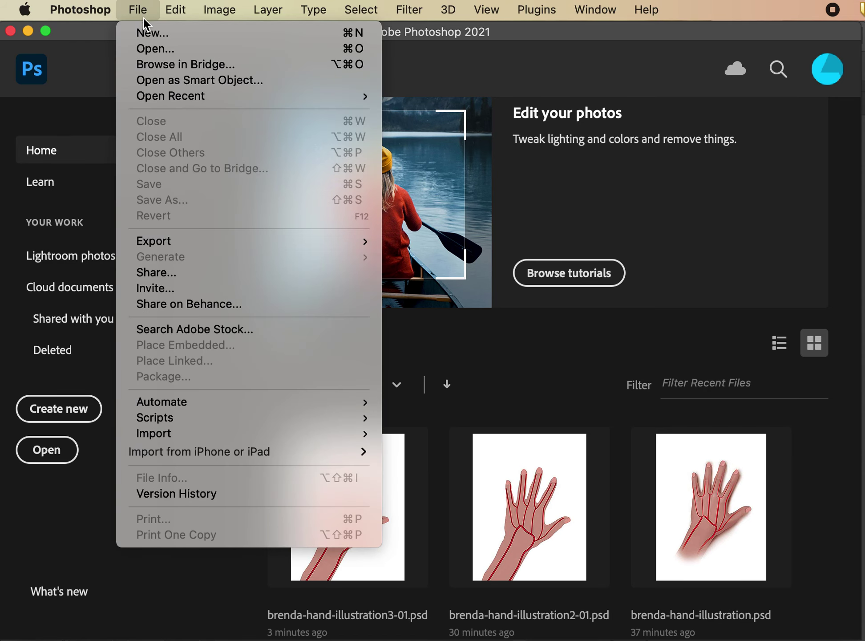
left_click(152, 48)
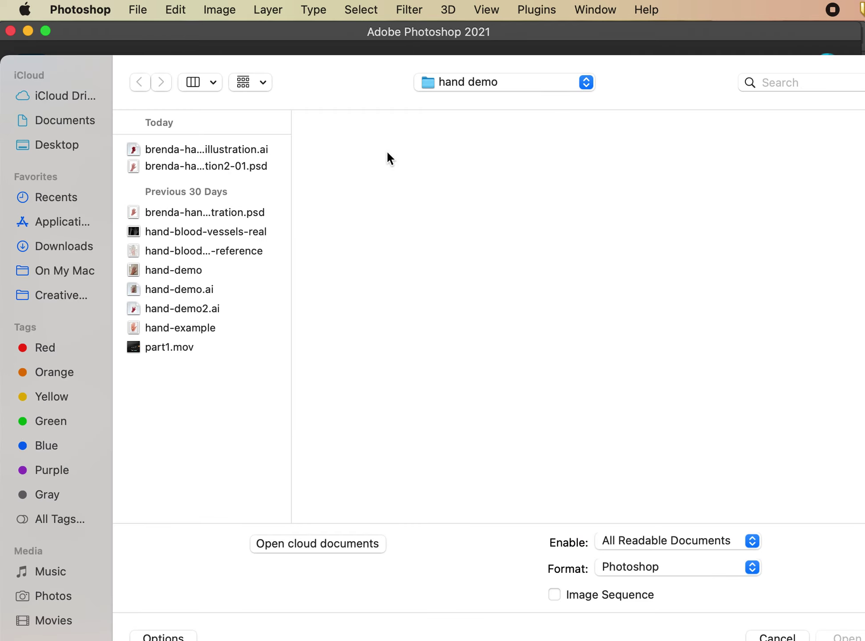
left_click(232, 166)
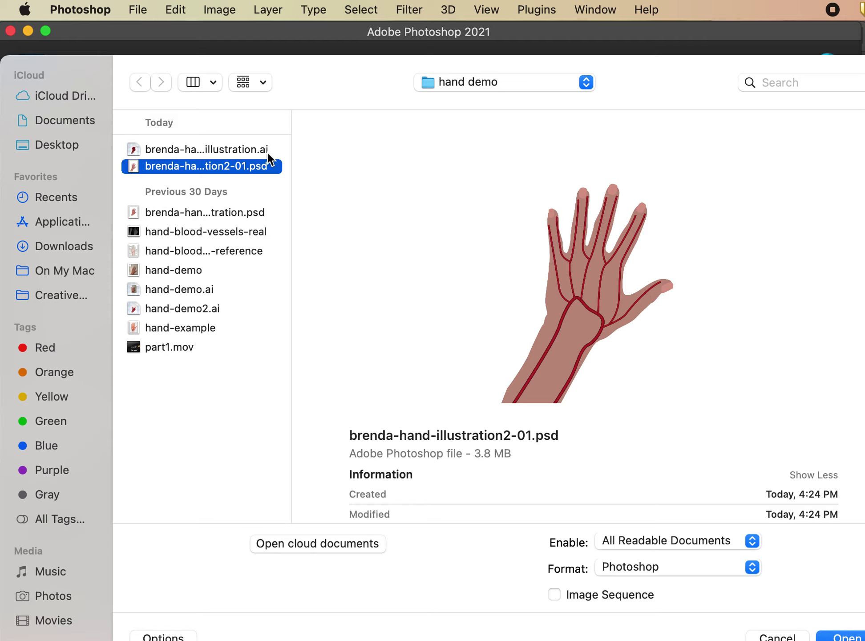
left_click(837, 636)
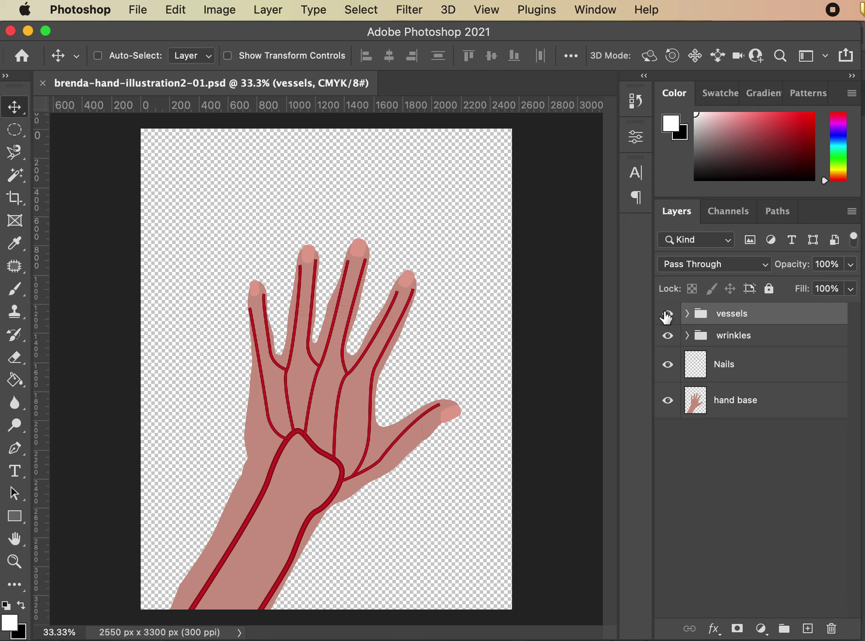
Step: Examine the blood vessel junctions up close, then return to the view of the whole hand
key("super+equal")
key("super+equal")
key("super+equal")
key("super+equal")
key("super+equal")
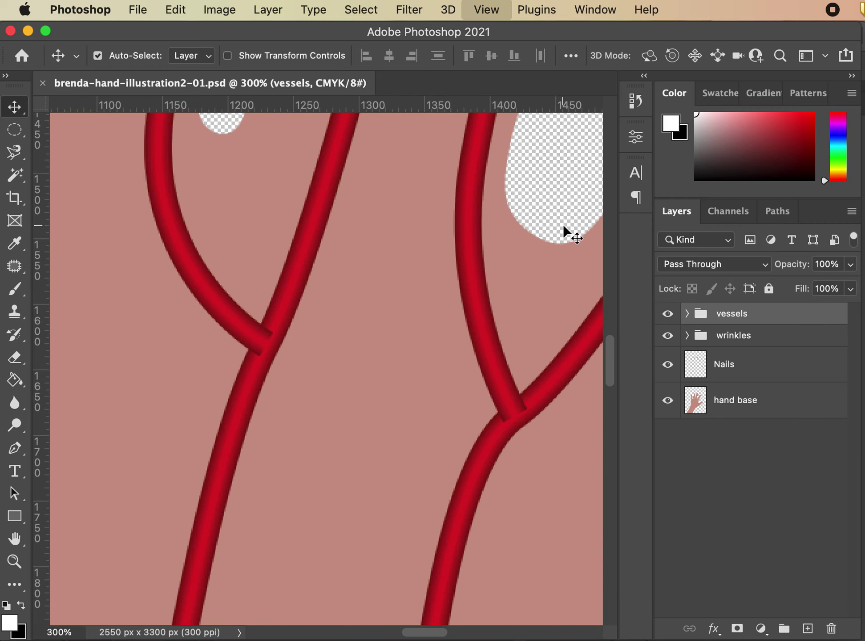
key("super+equal")
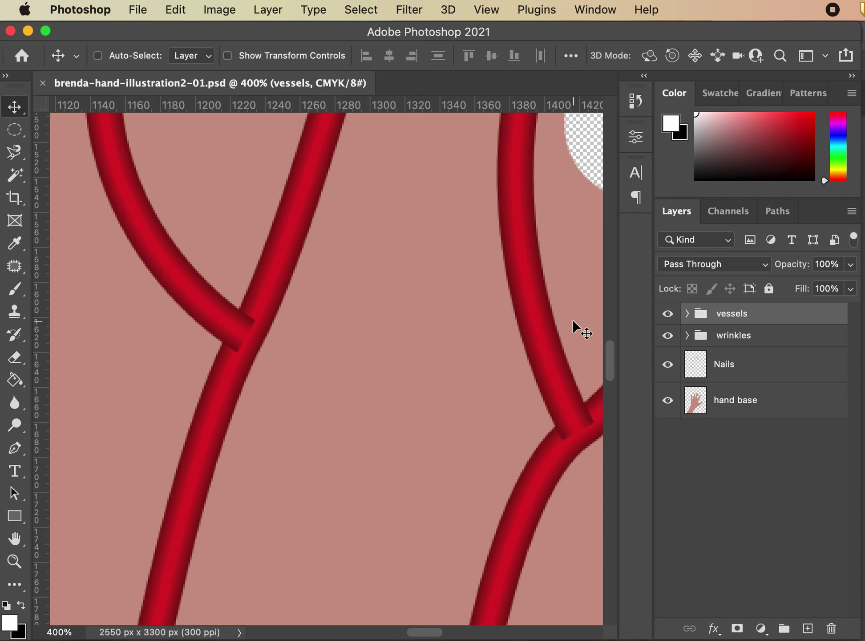
key("super+minus")
key("super+minus")
key("super+minus")
key("super+minus")
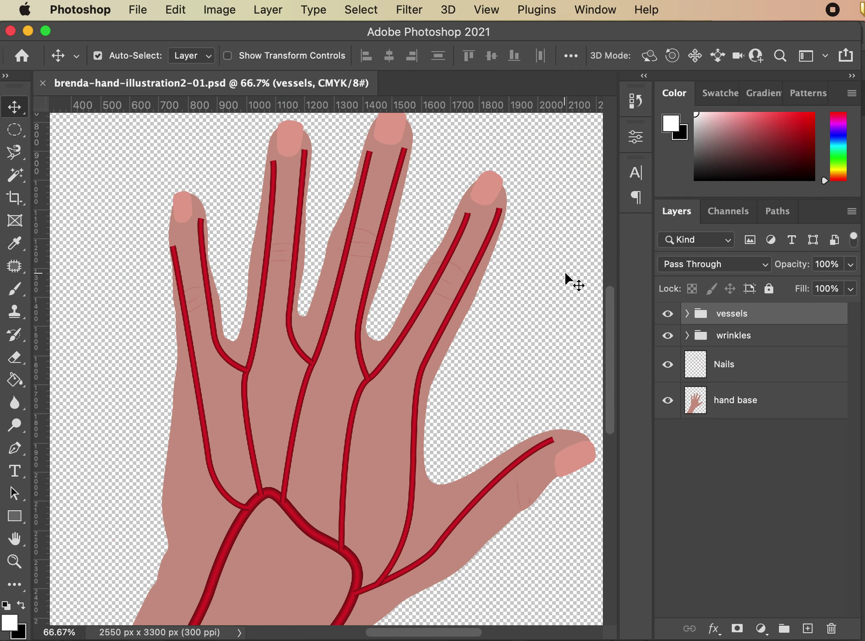
key("super+minus")
key("super+minus")
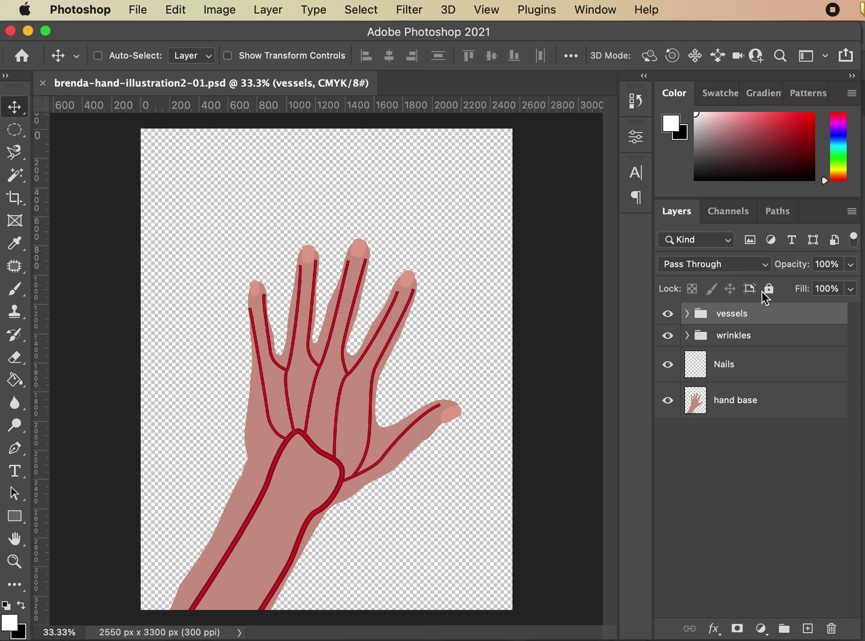
Step: Check the contents of the vessels group and merge the group into a single layer
left_click(686, 320)
left_click(688, 315)
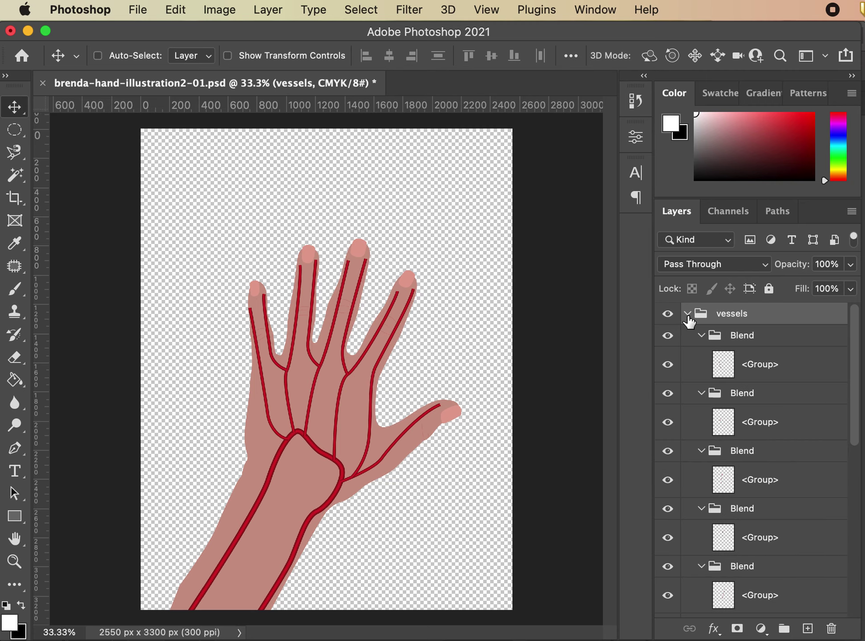
left_click(687, 314)
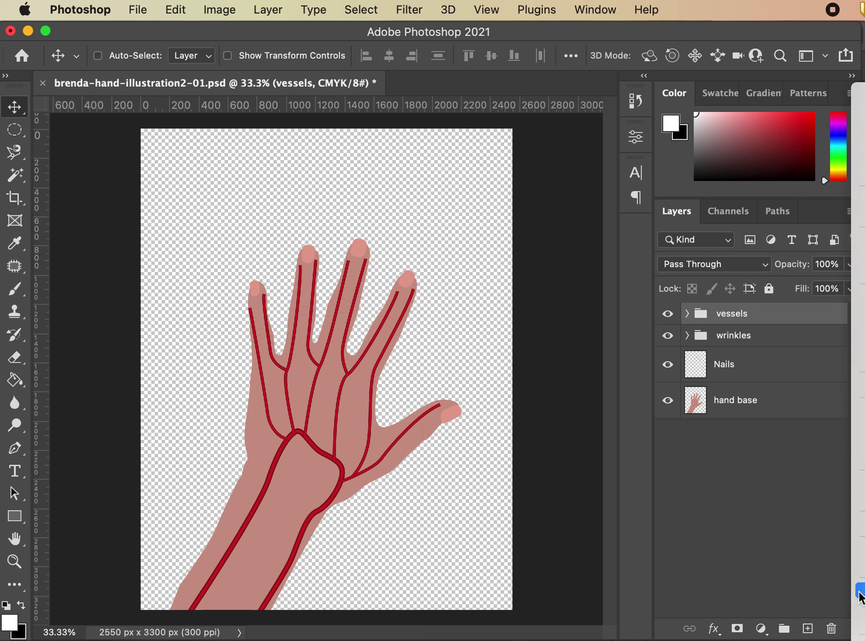
key("super+e")
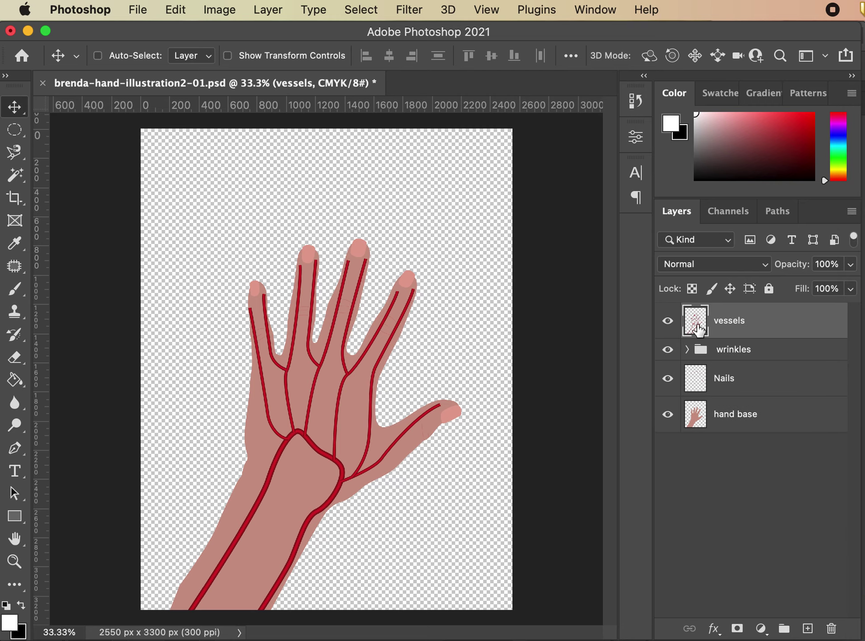
Step: Check the merged vessels layer by hiding and showing it, and merge the wrinkles group into a single layer
left_click(667, 321)
left_click(668, 321)
left_click(745, 349)
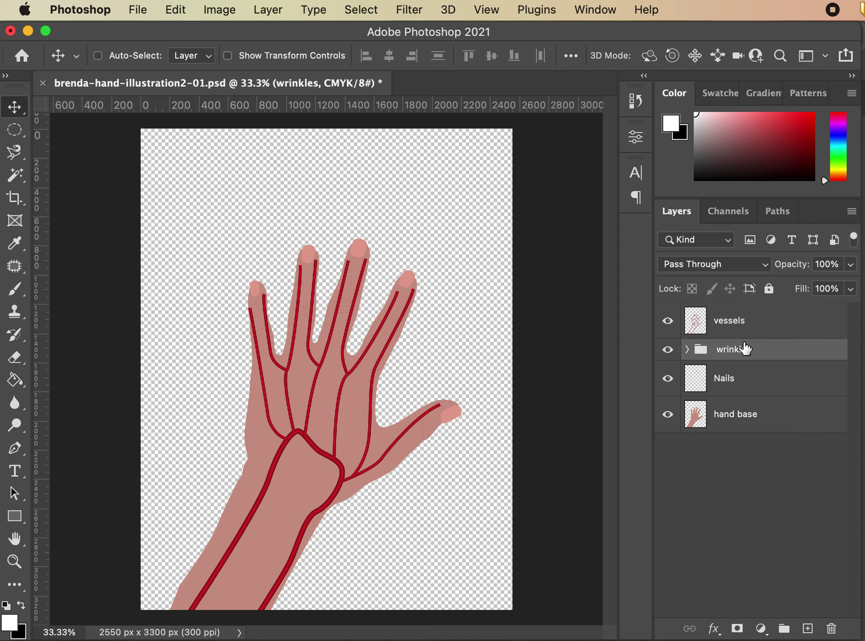
mouse_move(858, 265)
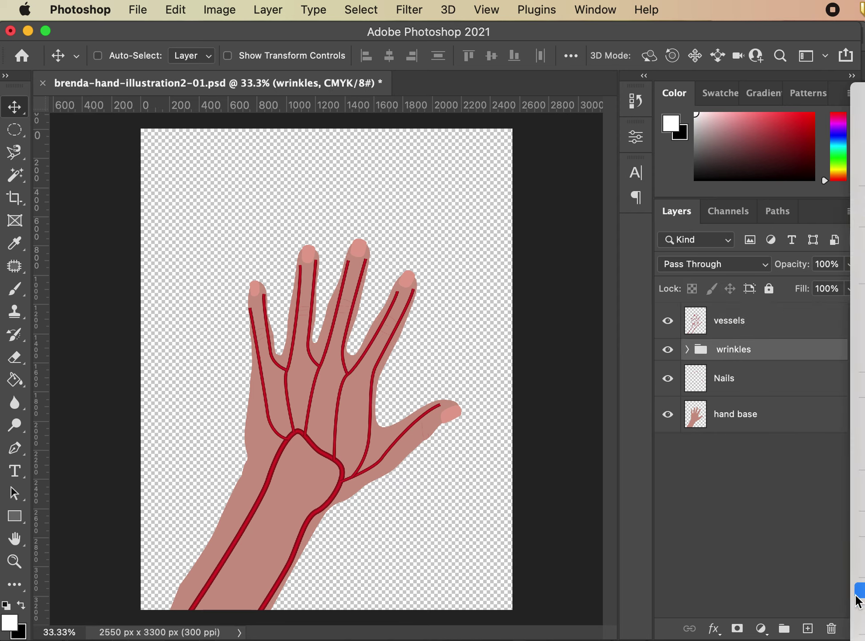
key("super+e")
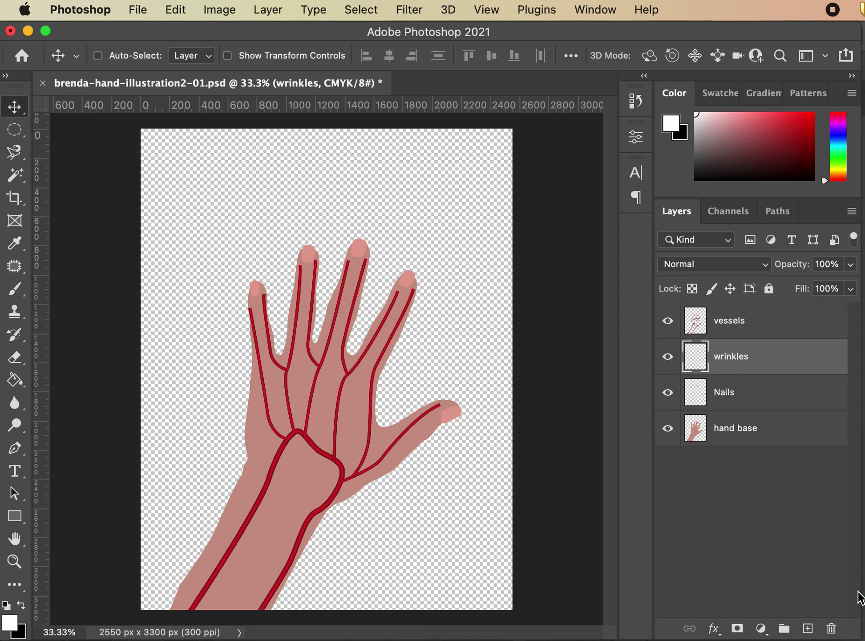
Step: Hide and show the vessels, wrinkles, Nails and hand base layers one after another to check what each contains
left_click(668, 472)
left_click(668, 321)
left_click(668, 321)
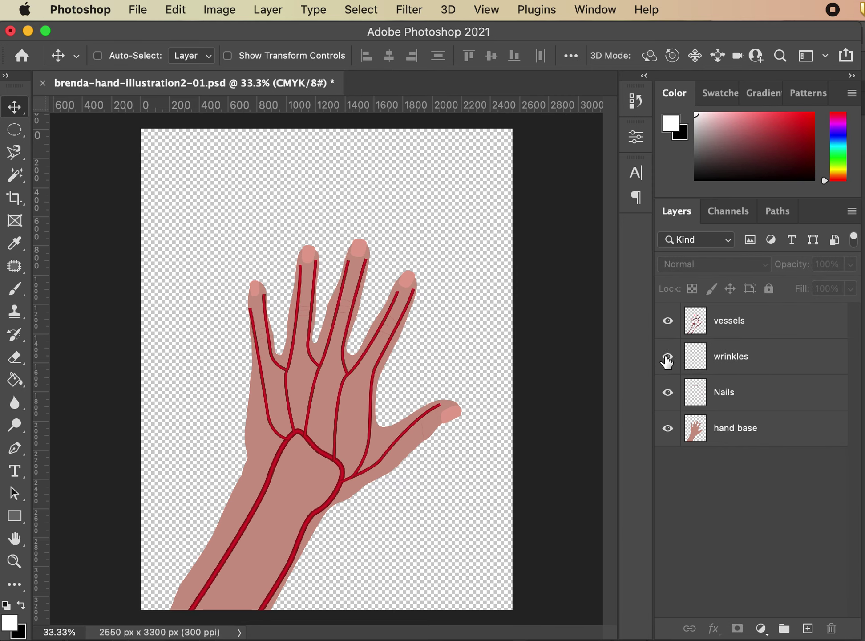
left_click(668, 357)
left_click(668, 392)
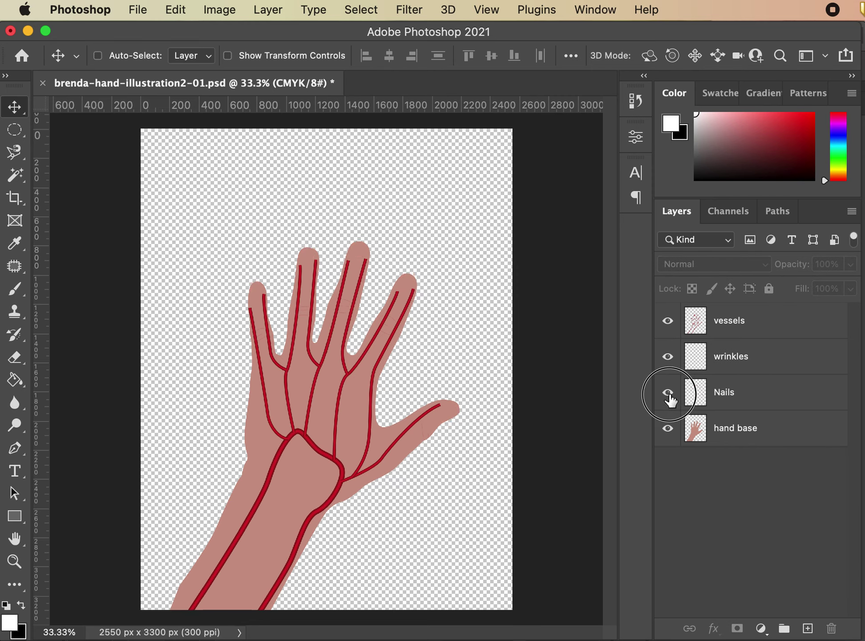
left_click(668, 392)
left_click(668, 428)
left_click(668, 428)
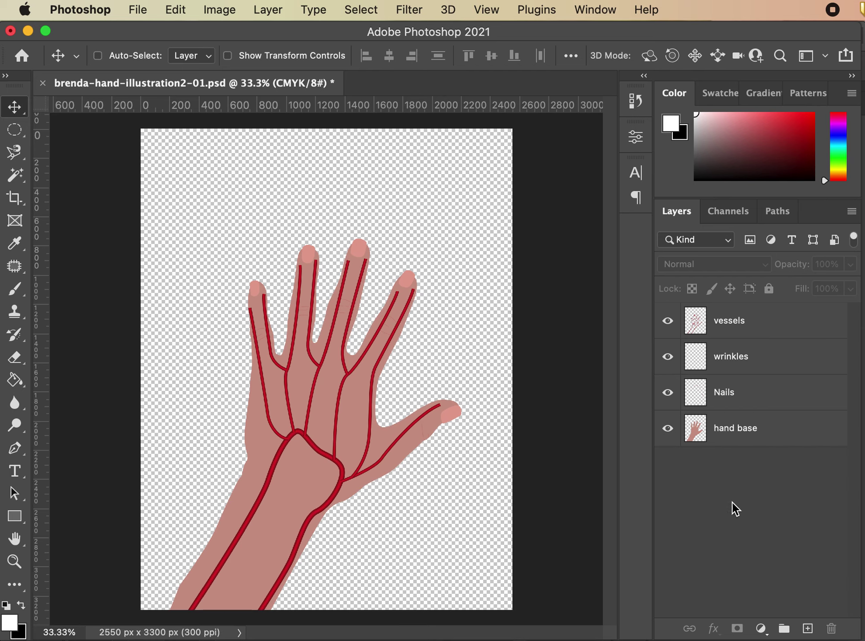
Step: Scale the vessels, wrinkles, Nails and hand base layers together to about 74% of their size and place the hand near the canvas centre
left_click(752, 326)
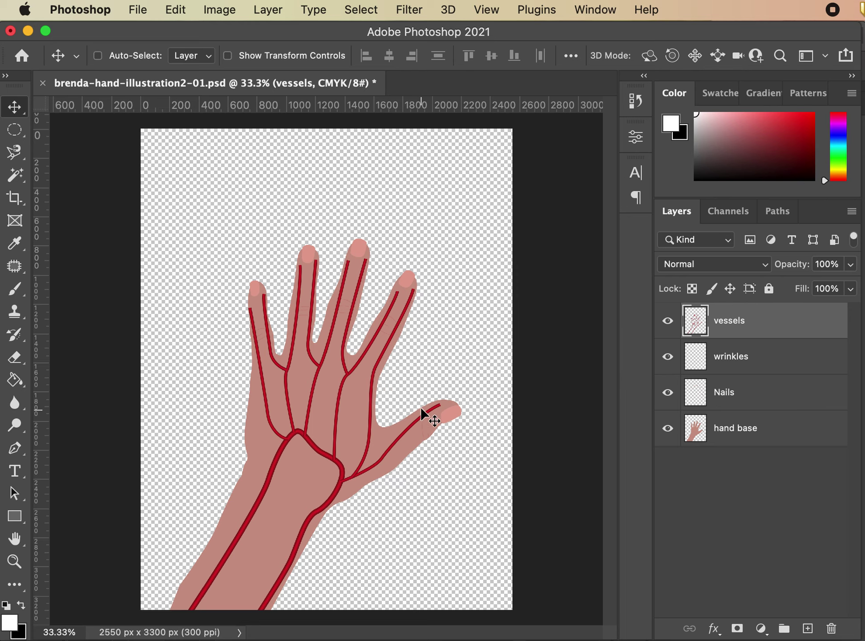
left_click(768, 434, "shift")
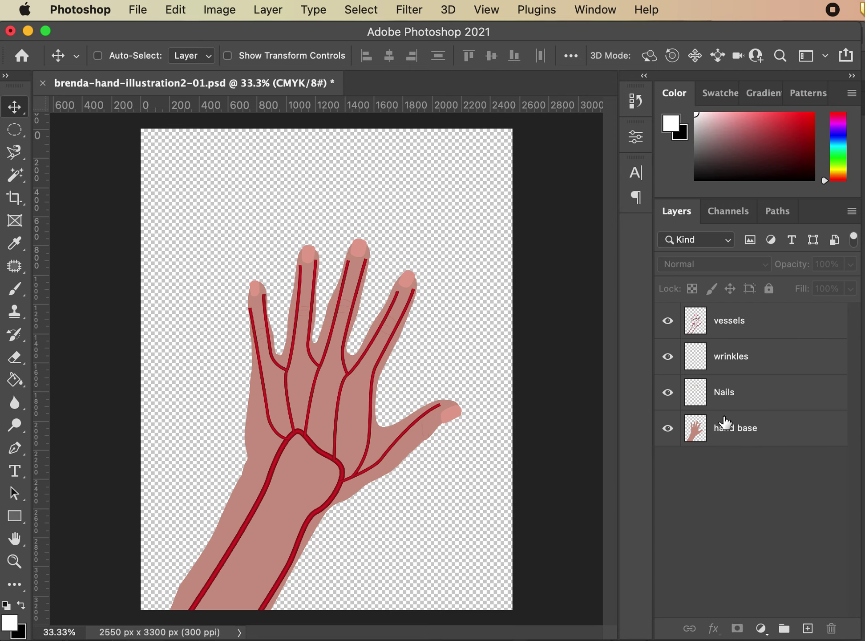
left_click(742, 324)
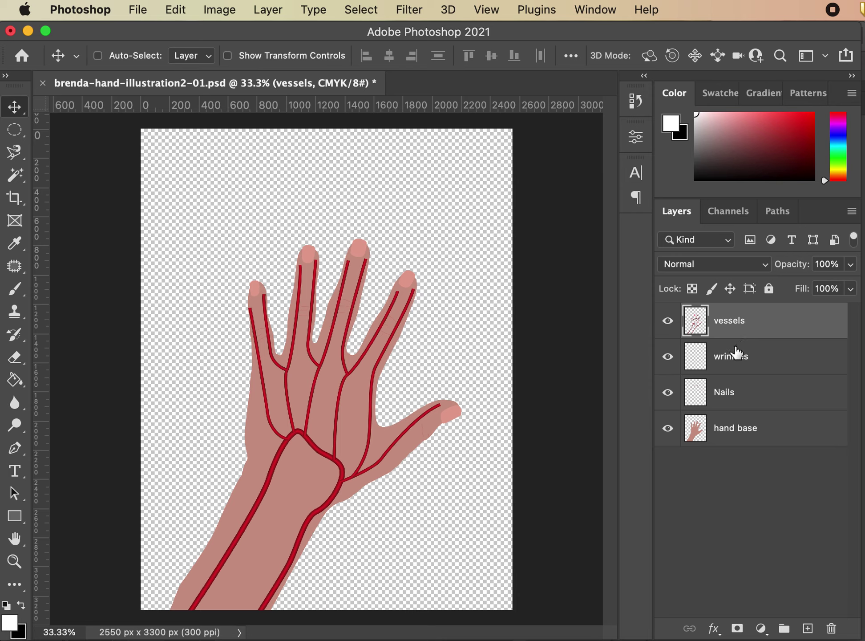
left_click(748, 433, "shift")
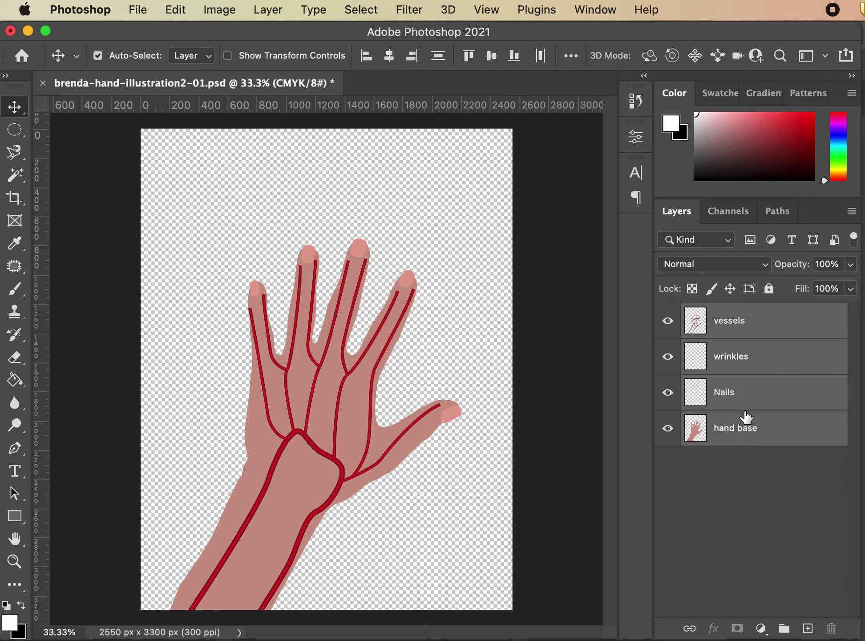
key("super+t")
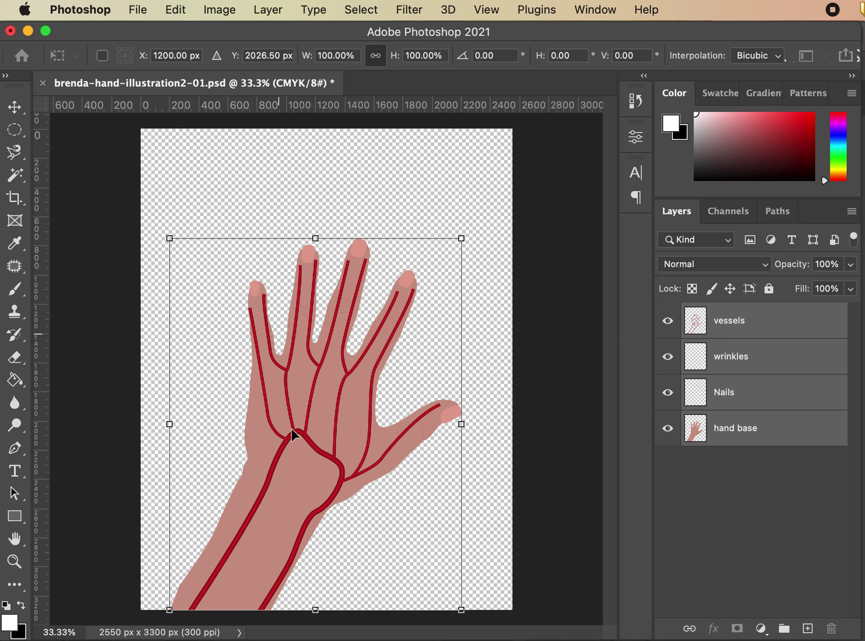
left_click_drag(169, 609, 236, 521)
left_click_drag(403, 379, 386, 382)
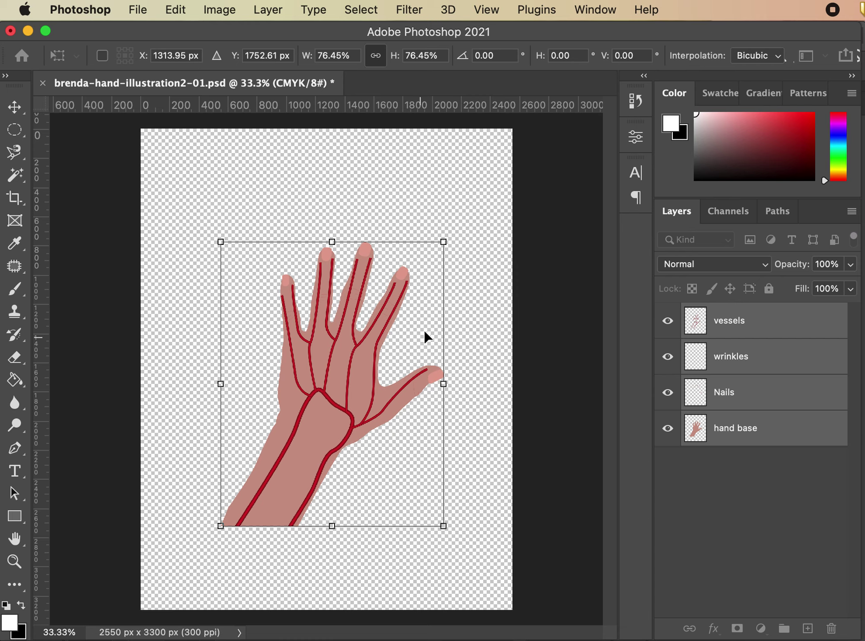
mouse_move(445, 241)
left_mouse_down()
mouse_move(493, 242)
mouse_move(452, 241)
mouse_move(436, 251)
left_mouse_up()
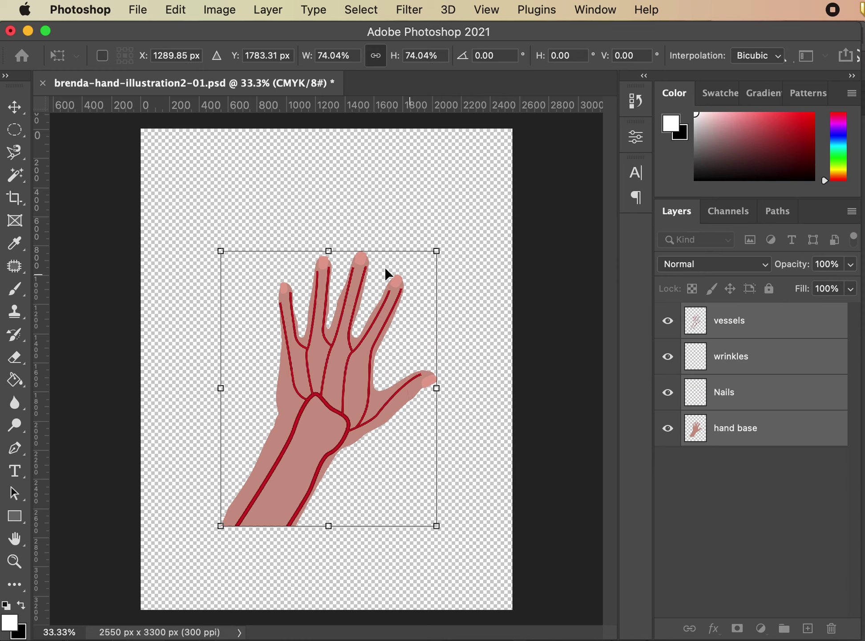
left_click_drag(331, 247, 275, 184)
key("super+z")
key("Return")
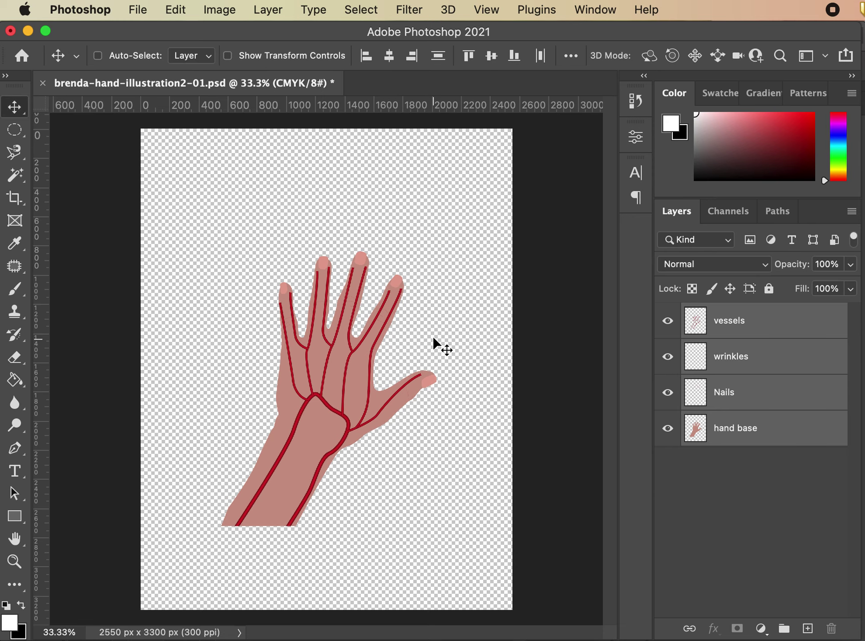
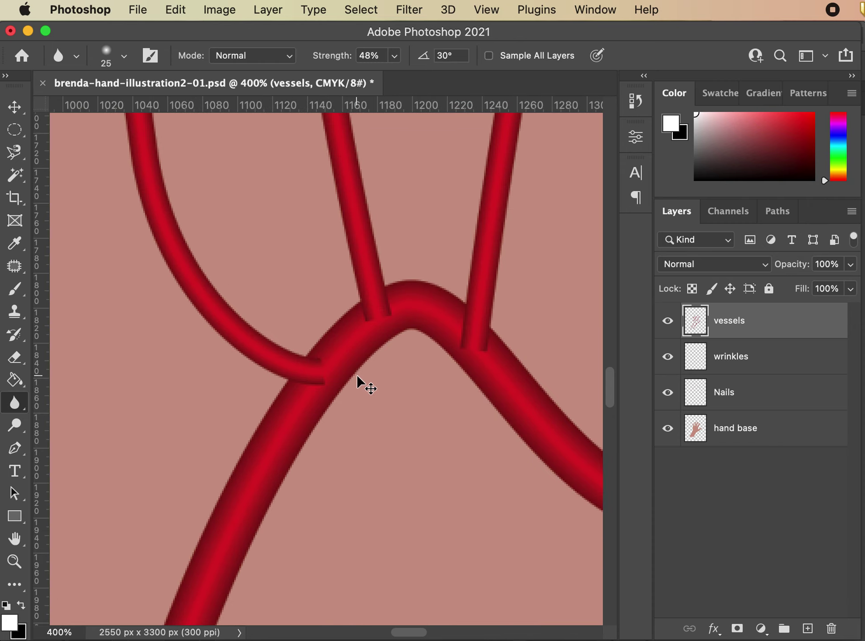
Step: Blur the three junctions where thin vessels meet the peak of the thick vessel arch, using a 15 px brush at 48% strength
scroll(351, 446, "down", 3)
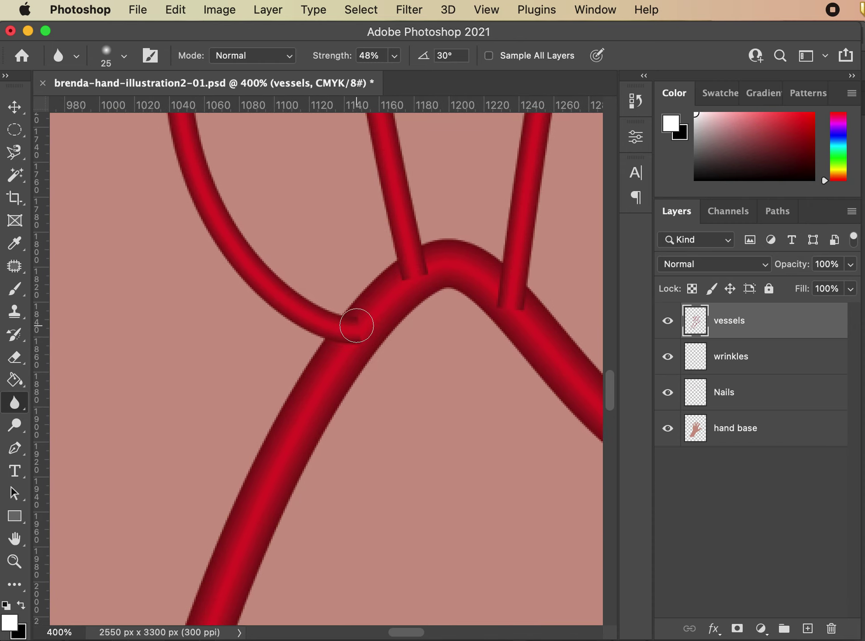
key("bracketright")
key("bracketright")
key("bracketright")
key("bracketright")
key("bracketright")
key("bracketright")
key("bracketright")
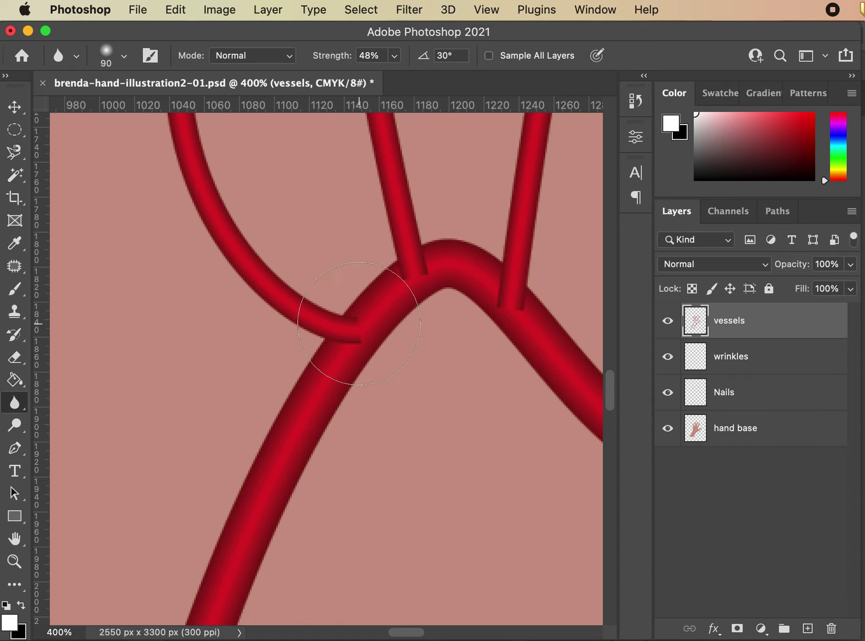
key("bracketleft")
key("bracketleft")
key("bracketleft")
key("bracketleft")
key("bracketleft")
key("bracketleft")
key("bracketleft")
key("bracketleft")
key("bracketleft")
key("bracketleft")
key("bracketleft")
mouse_move(357, 335)
left_mouse_down()
mouse_move(350, 346)
mouse_move(368, 311)
mouse_move(361, 328)
mouse_move(355, 320)
mouse_move(359, 332)
left_mouse_up()
mouse_move(420, 281)
left_mouse_down()
mouse_move(423, 268)
mouse_move(400, 284)
mouse_move(417, 264)
mouse_move(455, 267)
left_mouse_up()
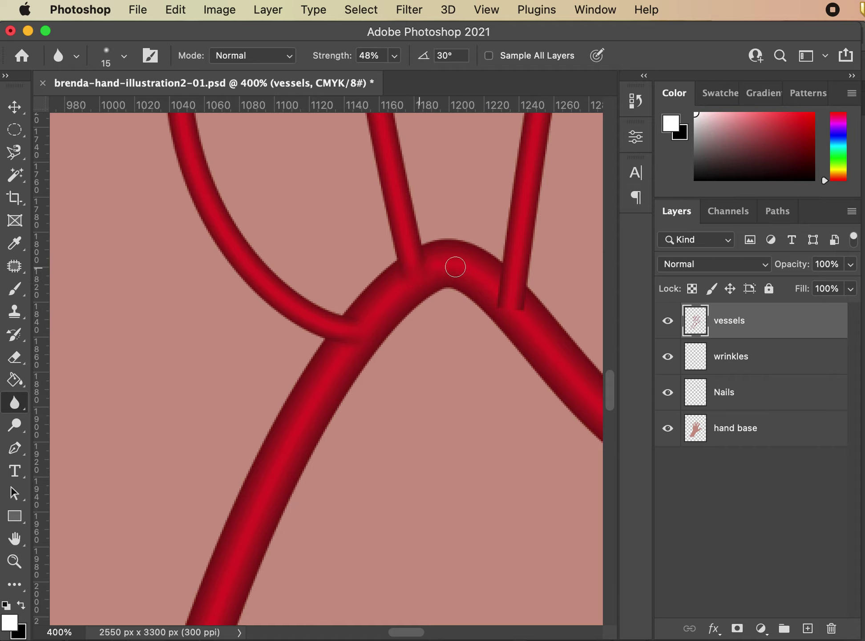
mouse_move(525, 323)
left_mouse_down()
mouse_move(496, 286)
mouse_move(514, 309)
left_mouse_up()
Step: Smudge the rightmost junction at the arch peak with a 7 px brush at 50% strength, undoing the last stroke
left_click_drag(13, 402, 82, 433)
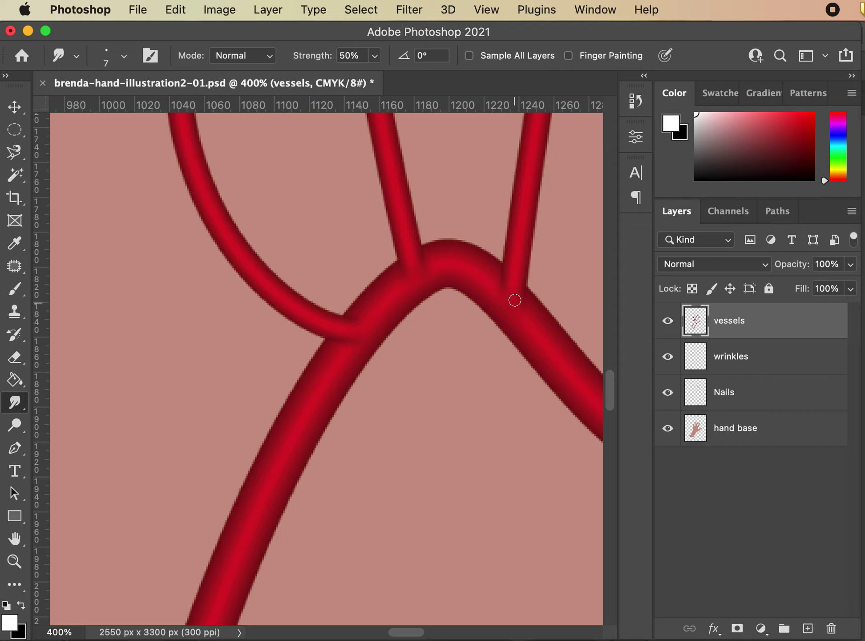
mouse_move(515, 300)
left_mouse_down()
mouse_move(508, 293)
mouse_move(525, 236)
left_mouse_up()
left_click_drag(512, 303, 531, 271)
key("super+z")
key("super+1")
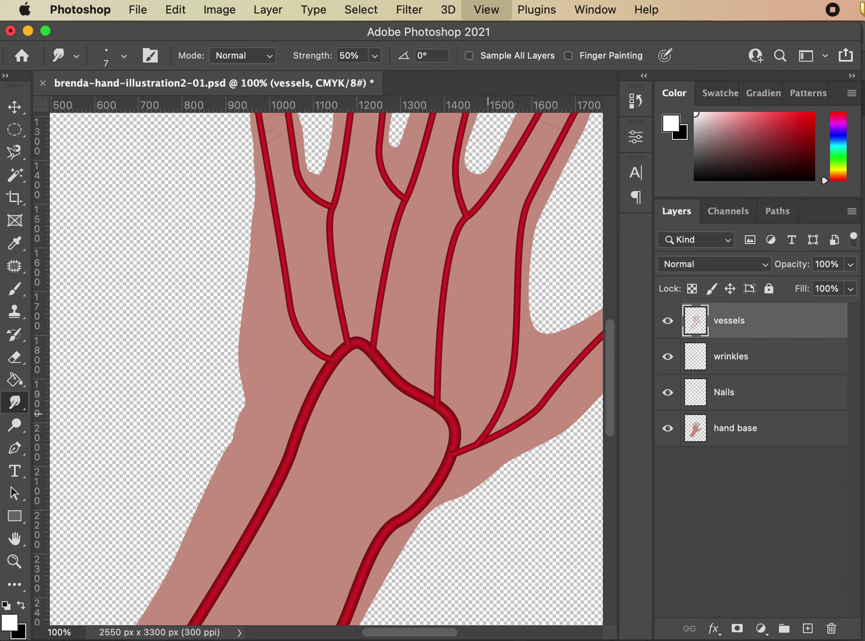
Step: Blur the two junctions where thin vessels join the thumb-side bend of the thick vessel, using a 15 px brush at 48% strength
key("super+plus")
key("super+plus")
key("super+plus")
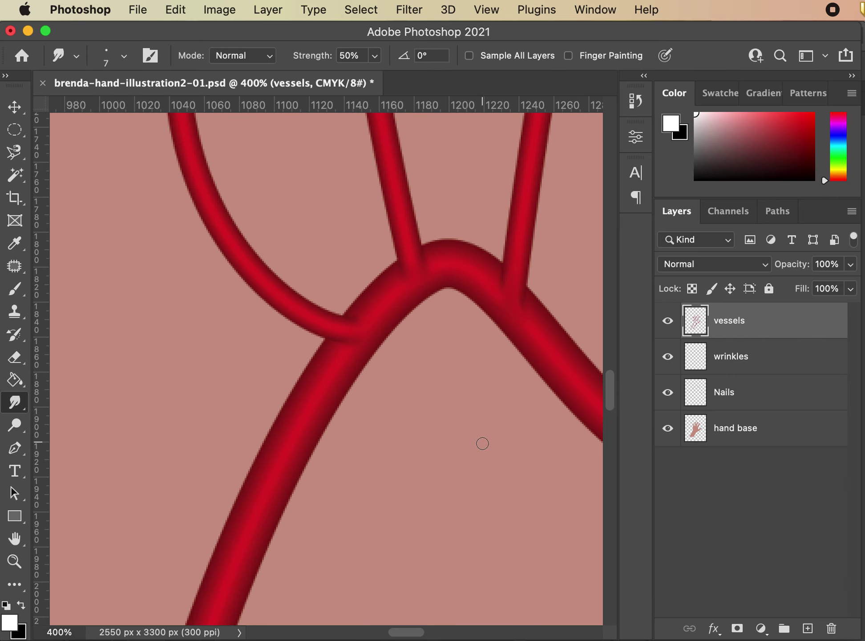
left_click_drag(481, 442, 284, 284)
left_click_drag(559, 379, 505, 250)
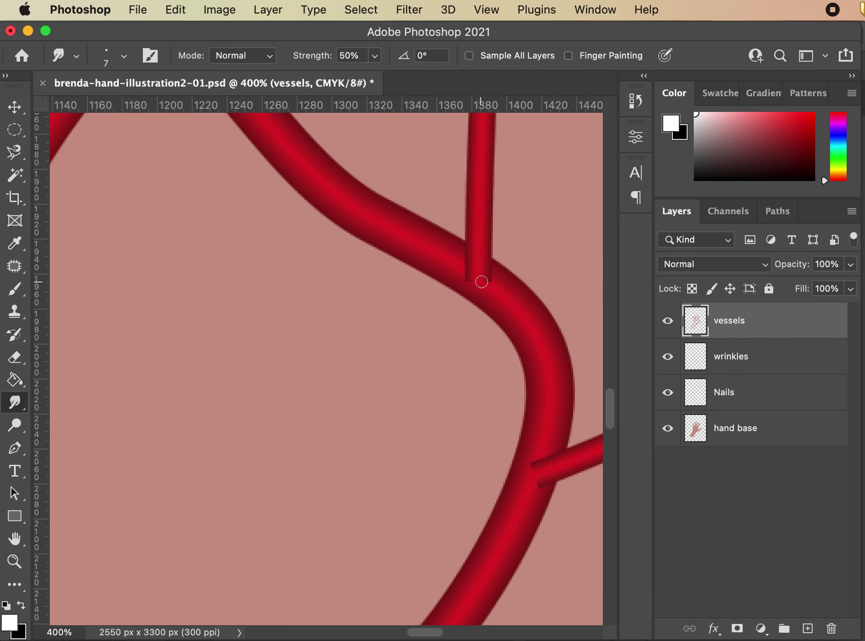
key("super+z")
left_click(15, 410)
left_click(73, 402)
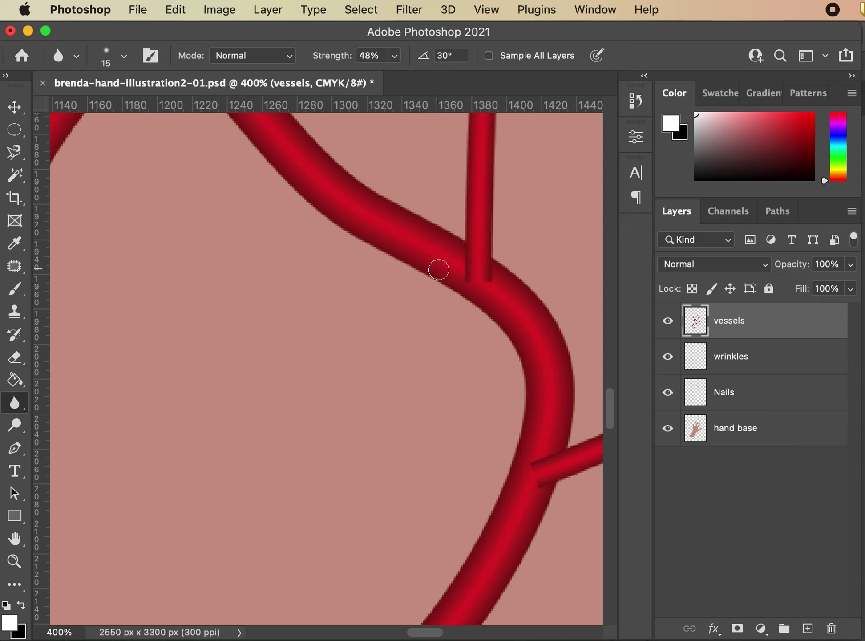
mouse_move(479, 286)
left_mouse_down()
mouse_move(489, 280)
mouse_move(496, 289)
mouse_move(458, 261)
mouse_move(492, 288)
mouse_move(475, 261)
mouse_move(462, 267)
left_mouse_up()
mouse_move(529, 468)
left_mouse_down()
mouse_move(521, 512)
mouse_move(545, 449)
mouse_move(524, 497)
left_mouse_up()
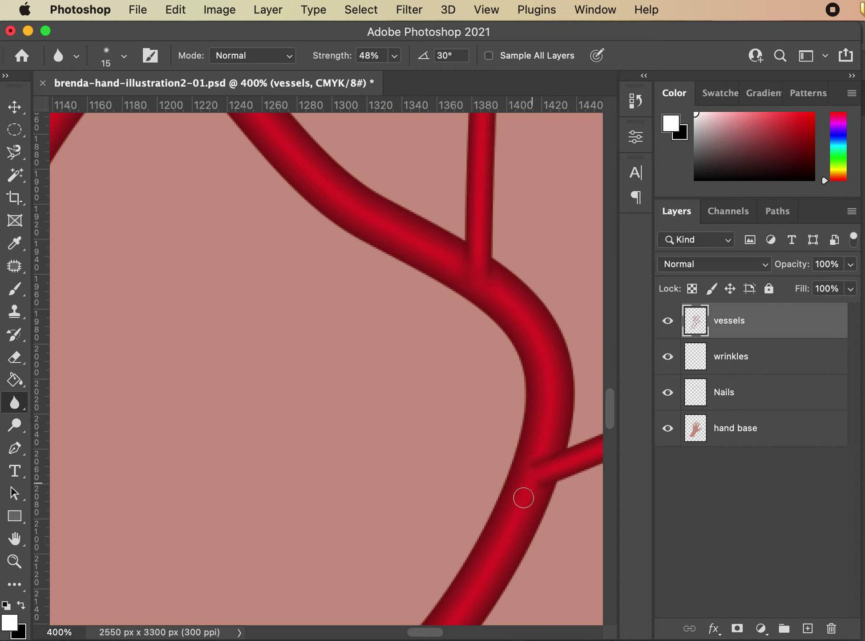
Step: Smudge the same two thumb-side junctions into the thick vessel with a 10 px brush at 50% strength
right_click(14, 403)
left_click(89, 432)
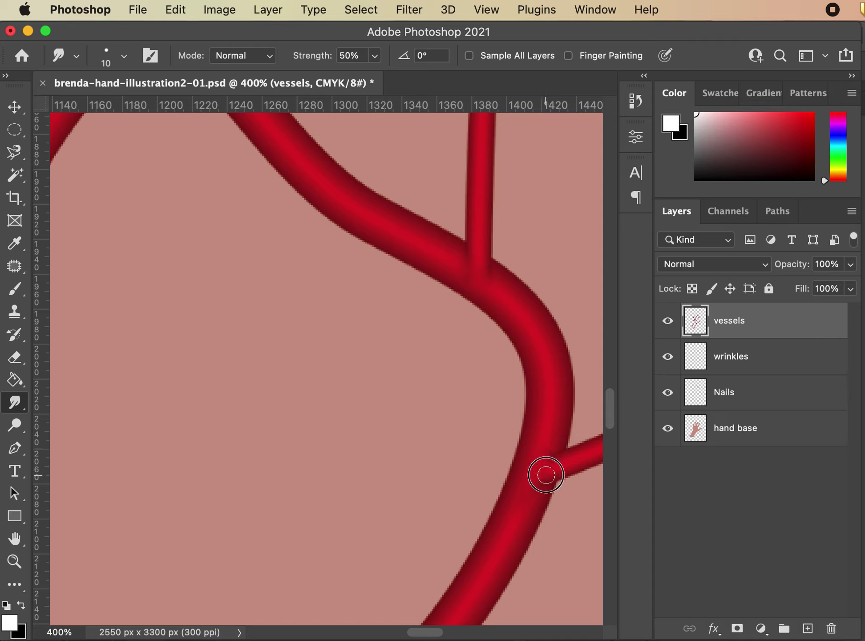
mouse_move(546, 475)
left_mouse_down()
mouse_move(545, 467)
mouse_move(526, 512)
left_mouse_up()
left_click_drag(484, 286, 423, 252)
mouse_move(497, 289)
left_mouse_down()
mouse_move(477, 265)
mouse_move(479, 241)
left_mouse_up()
key("super+minus")
key("super+minus")
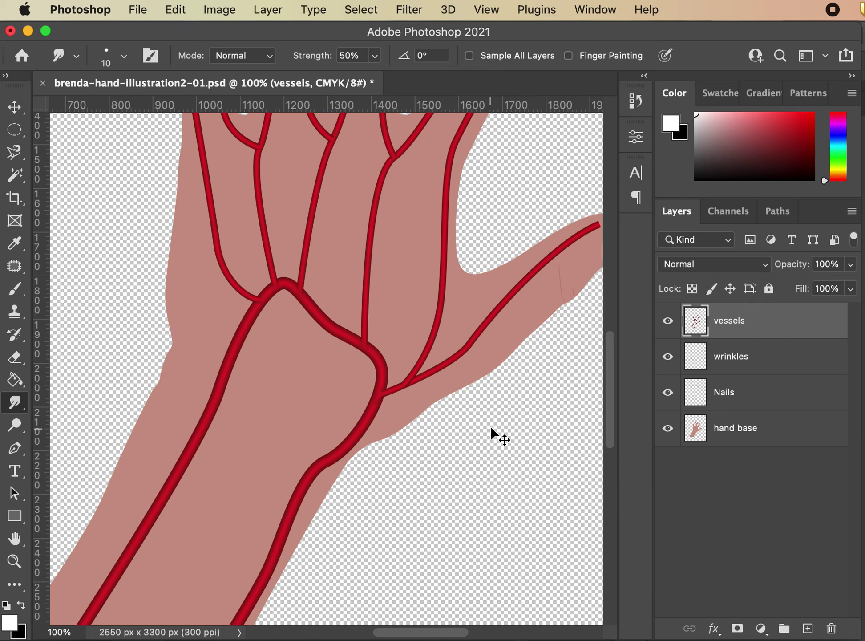
Step: Smudge the fork where the index finger and thumb vessels meet, using a 6 px brush at 50% strength
key("super+plus")
key("super+plus")
key("super+plus")
scroll(410, 442, "right", 5)
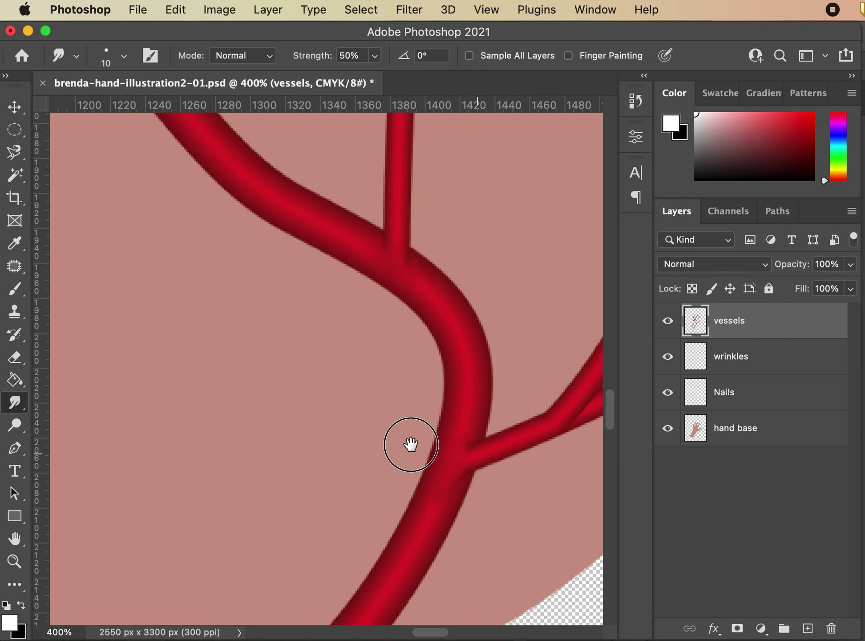
key("super+plus")
key("super+plus")
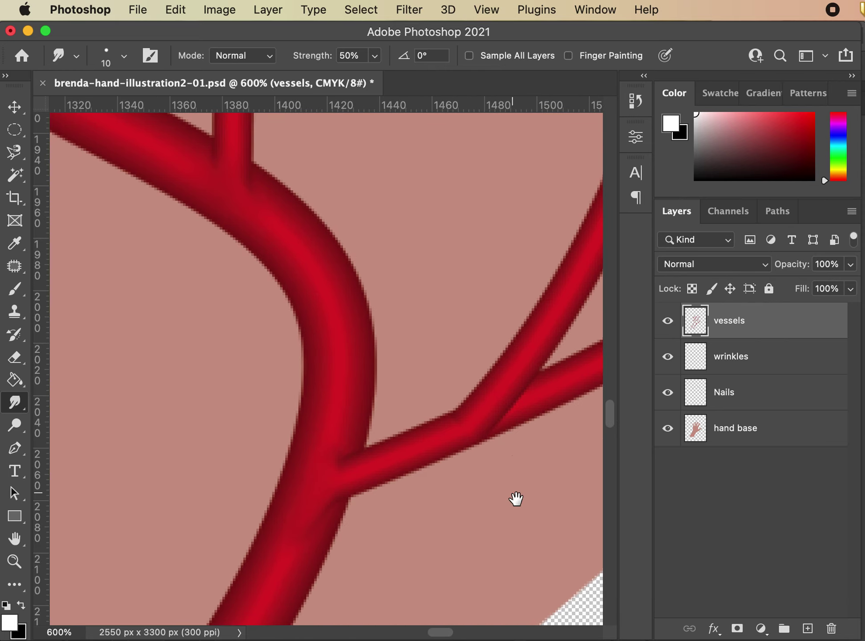
scroll(515, 498, "down", 3)
scroll(516, 499, "right", 2)
key("bracketleft")
key("bracketleft")
key("bracketleft")
key("bracketleft")
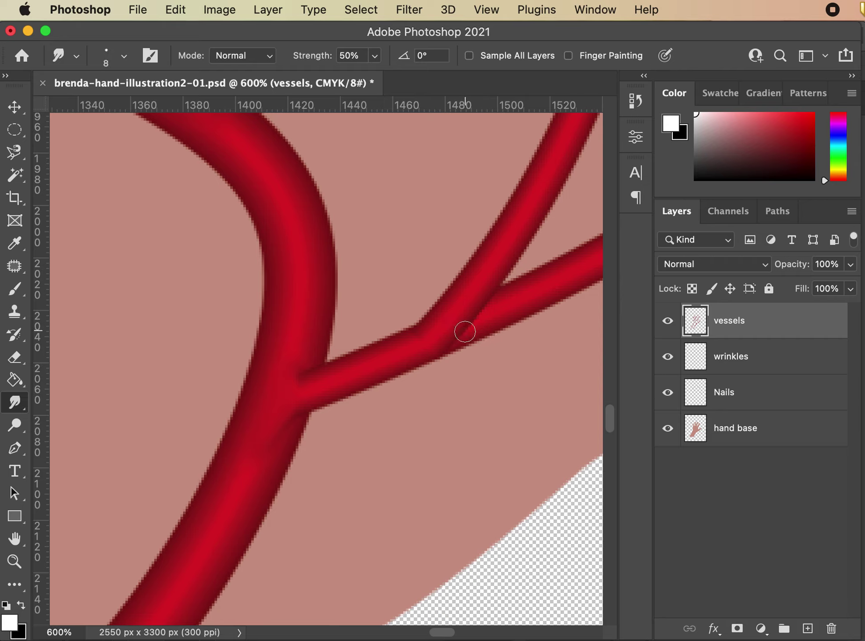
mouse_move(501, 310)
left_mouse_down()
mouse_move(393, 356)
mouse_move(481, 324)
mouse_move(397, 358)
mouse_move(459, 337)
mouse_move(399, 358)
mouse_move(430, 343)
mouse_move(455, 303)
mouse_move(439, 340)
mouse_move(470, 299)
mouse_move(443, 340)
mouse_move(461, 319)
left_mouse_up()
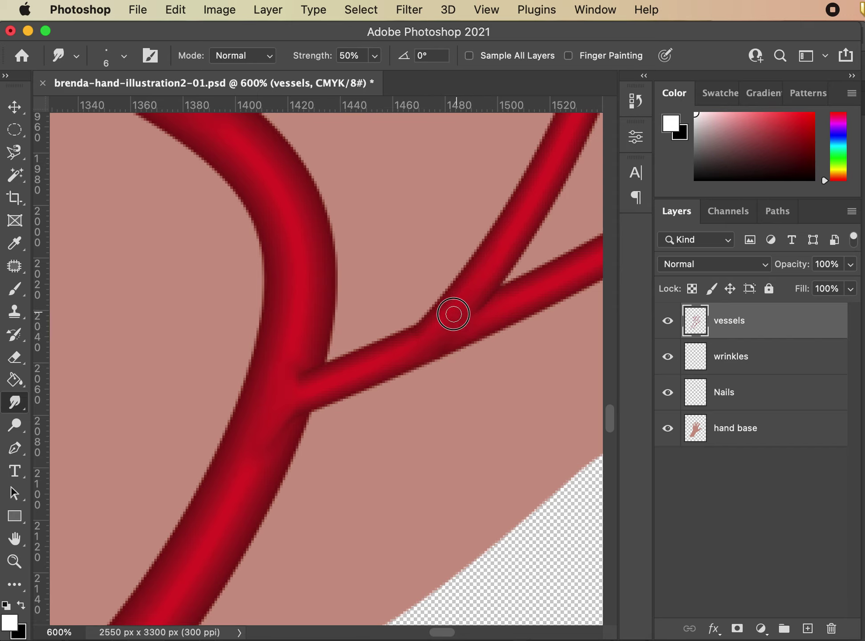
Step: Smudge the vessel fork below the gap between the middle and index fingers with the 6 px brush
key("super+minus")
key("super+minus")
key("super+minus")
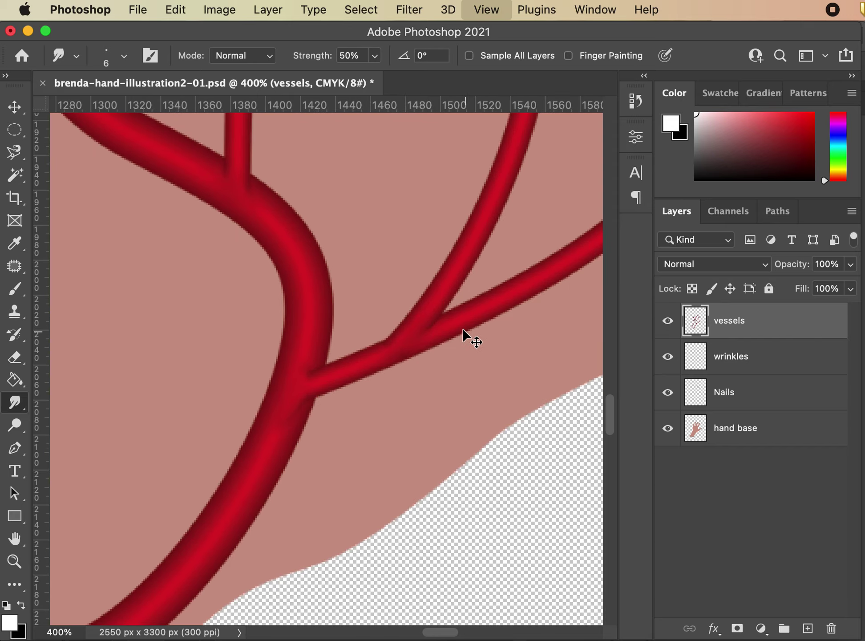
scroll(404, 442, "up", 10)
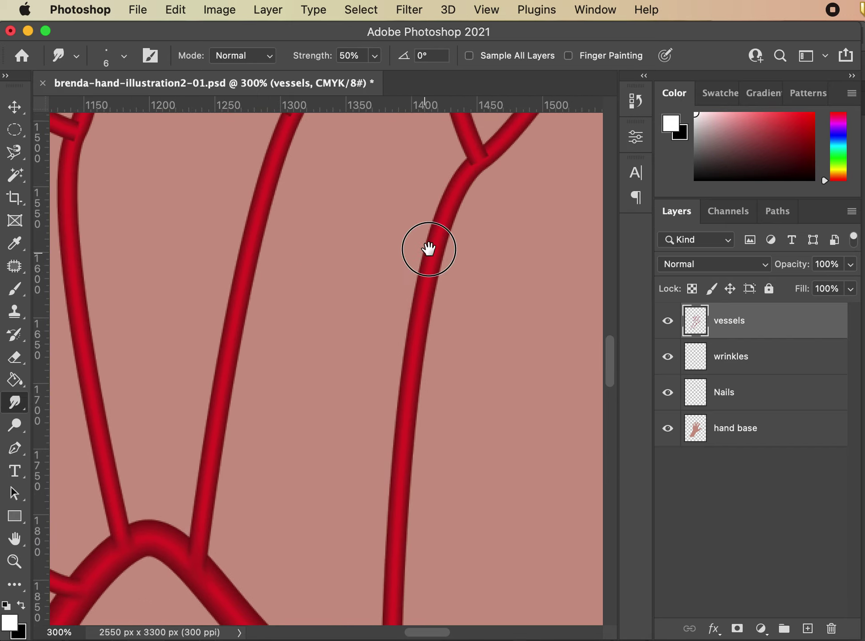
key("super+plus")
key("super+plus")
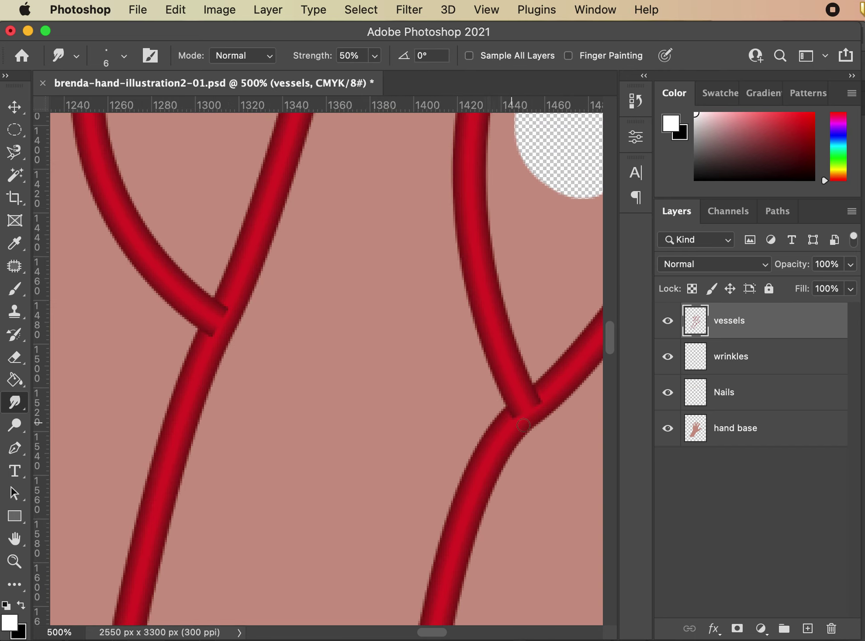
mouse_move(507, 438)
left_mouse_down()
mouse_move(419, 341)
mouse_move(422, 301)
mouse_move(446, 318)
mouse_move(455, 306)
mouse_move(430, 317)
mouse_move(460, 298)
mouse_move(434, 313)
mouse_move(452, 300)
mouse_move(427, 304)
mouse_move(441, 313)
mouse_move(425, 291)
mouse_move(436, 316)
mouse_move(417, 283)
mouse_move(435, 316)
mouse_move(414, 279)
mouse_move(438, 315)
mouse_move(419, 284)
mouse_move(441, 312)
mouse_move(456, 298)
mouse_move(437, 314)
mouse_move(441, 303)
mouse_move(456, 303)
mouse_move(437, 302)
mouse_move(450, 307)
mouse_move(438, 302)
mouse_move(454, 287)
left_mouse_up()
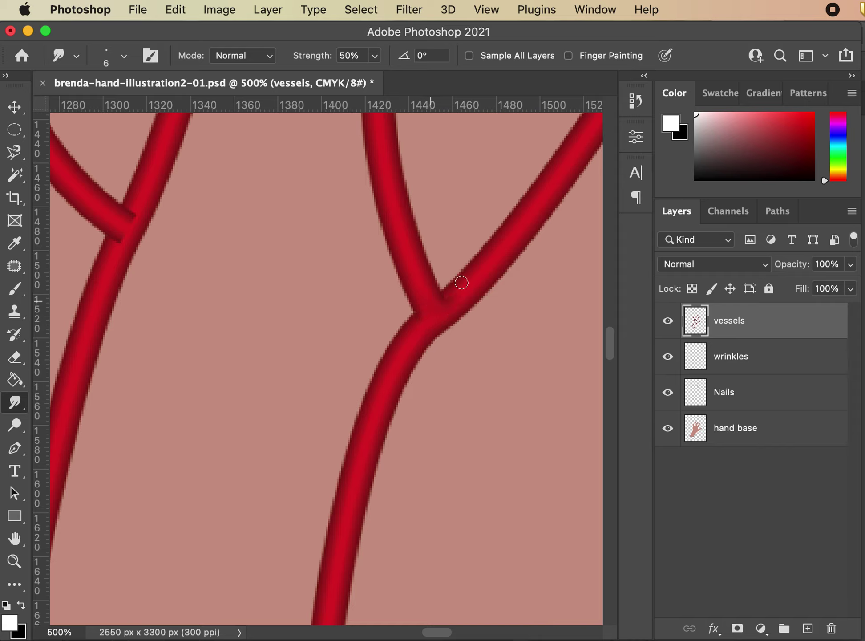
left_click_drag(271, 295, 415, 311)
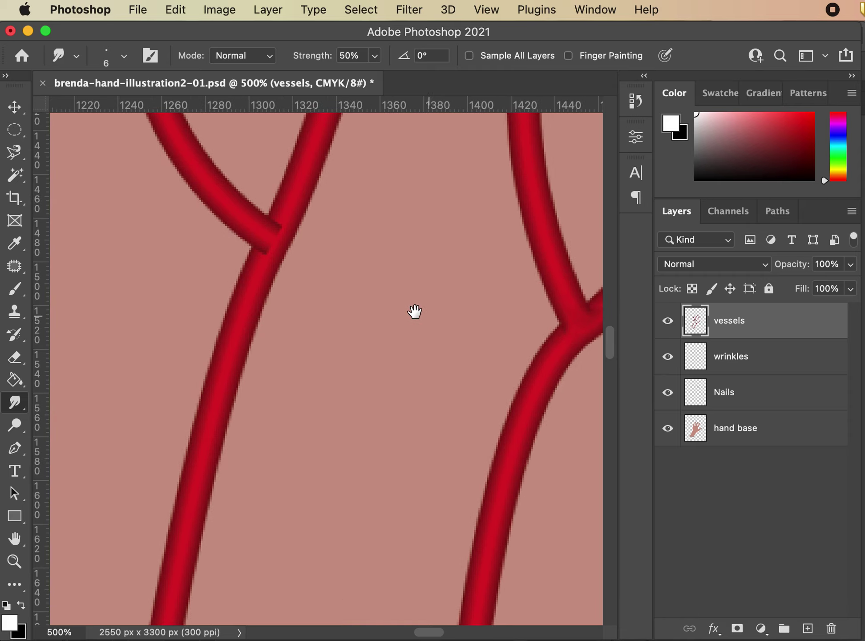
Step: Smudge the vessel fork below the gap between the ring and middle fingers with the 6 px brush
mouse_move(268, 233)
left_mouse_down()
mouse_move(270, 245)
mouse_move(295, 194)
mouse_move(261, 226)
mouse_move(247, 226)
mouse_move(283, 218)
mouse_move(257, 271)
mouse_move(262, 258)
mouse_move(245, 227)
left_mouse_up()
key("super+minus")
key("super+minus")
key("super+minus")
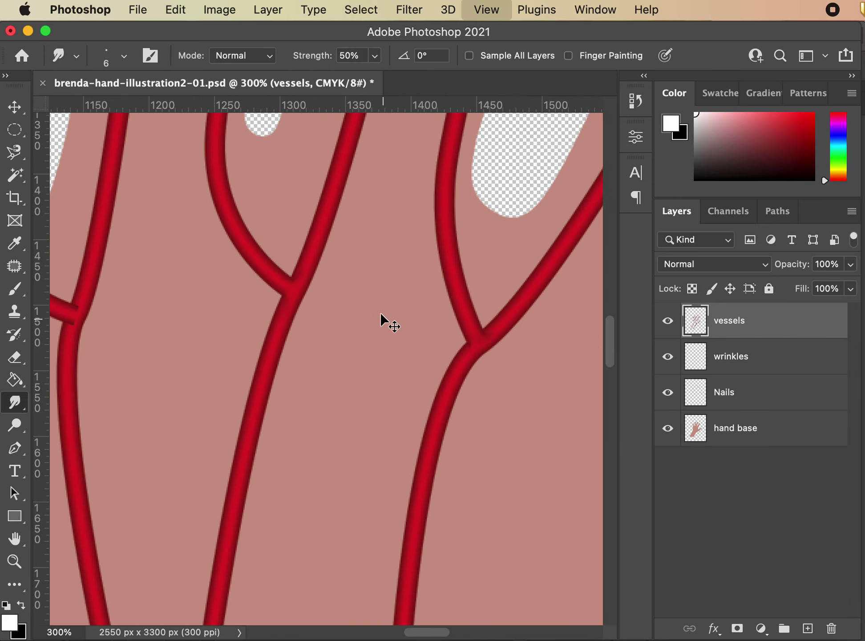
Step: Smudge the vessel fork below the gap between the little and ring fingers with the 6 px brush
left_click_drag(198, 336, 403, 348)
key("super+plus")
key("super+plus")
key("super+plus")
key("super+plus")
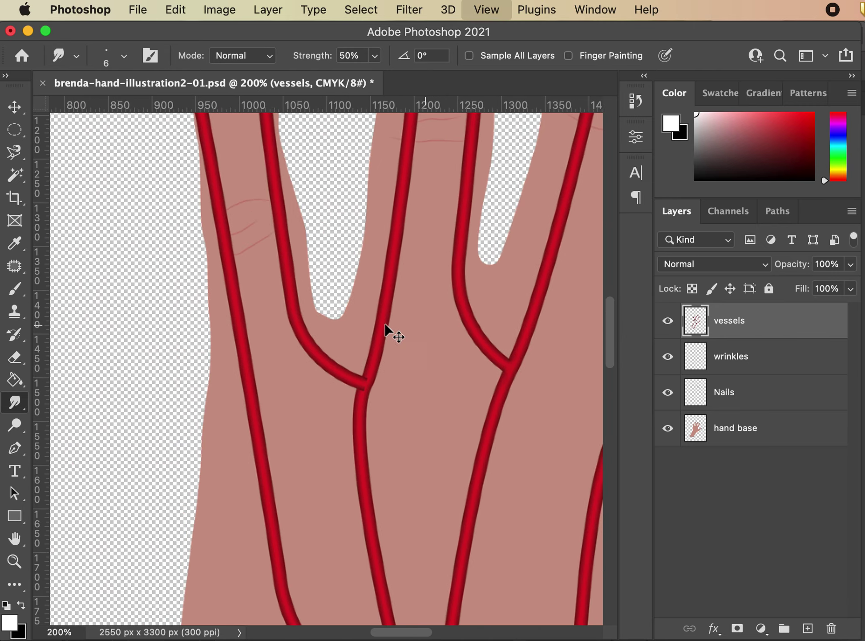
left_click_drag(486, 448, 443, 298)
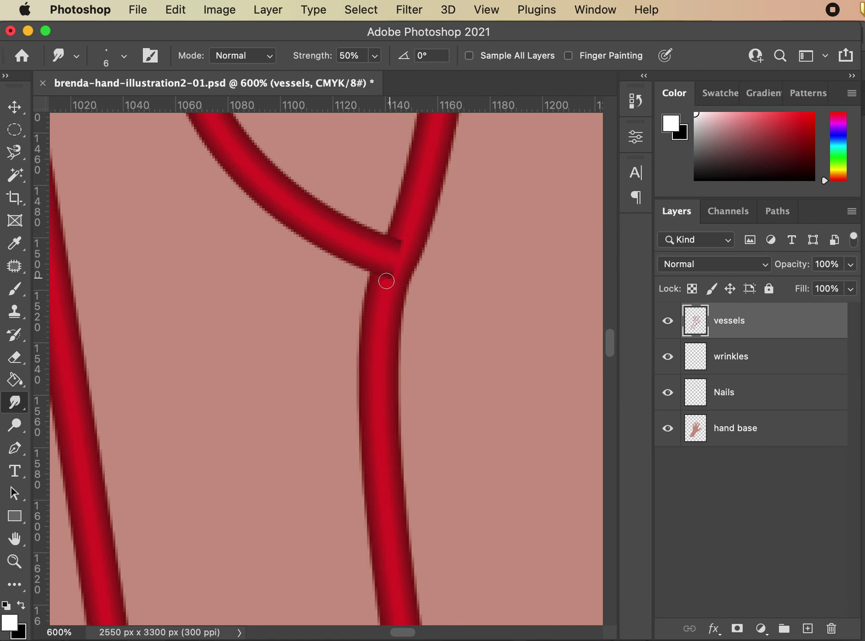
mouse_move(386, 281)
left_mouse_down()
mouse_move(385, 269)
mouse_move(382, 317)
mouse_move(397, 255)
mouse_move(387, 290)
left_mouse_up()
mouse_move(415, 203)
left_mouse_down()
mouse_move(404, 235)
mouse_move(412, 249)
mouse_move(382, 303)
mouse_move(408, 341)
left_mouse_up()
Step: Check how the blended vessel junctions look across the whole hand
key("super+minus")
key("super+minus")
key("super+minus")
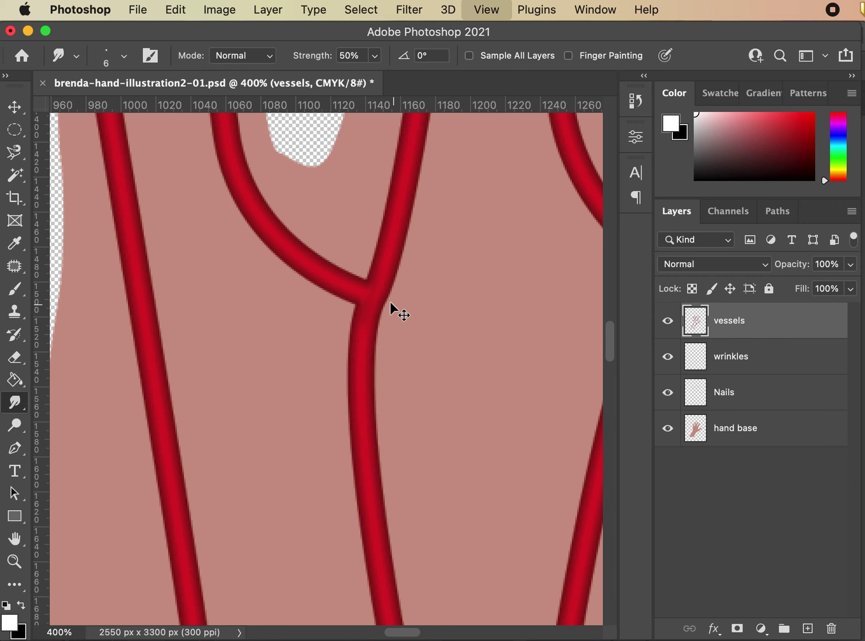
key("super+minus")
key("super+minus")
key("super+minus")
key("super+minus")
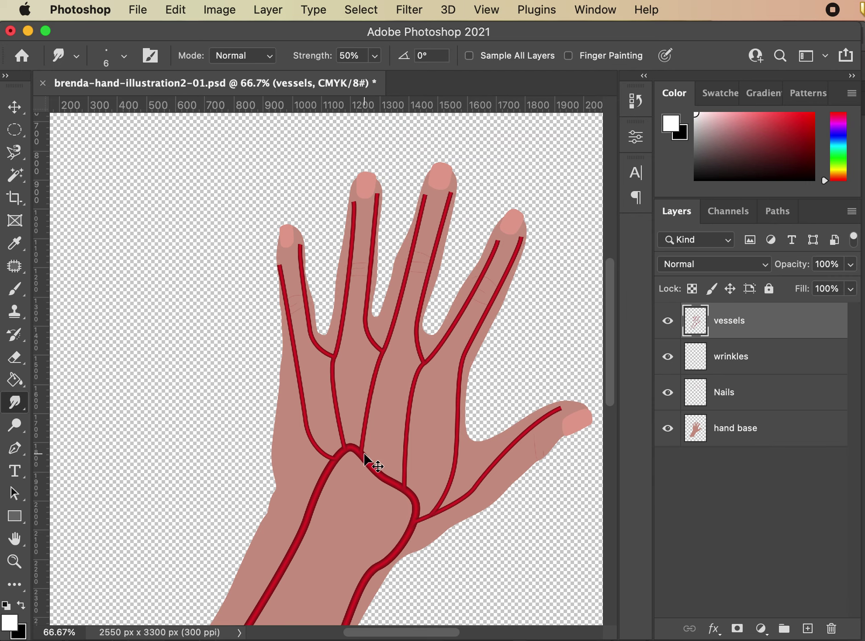
key("super+plus")
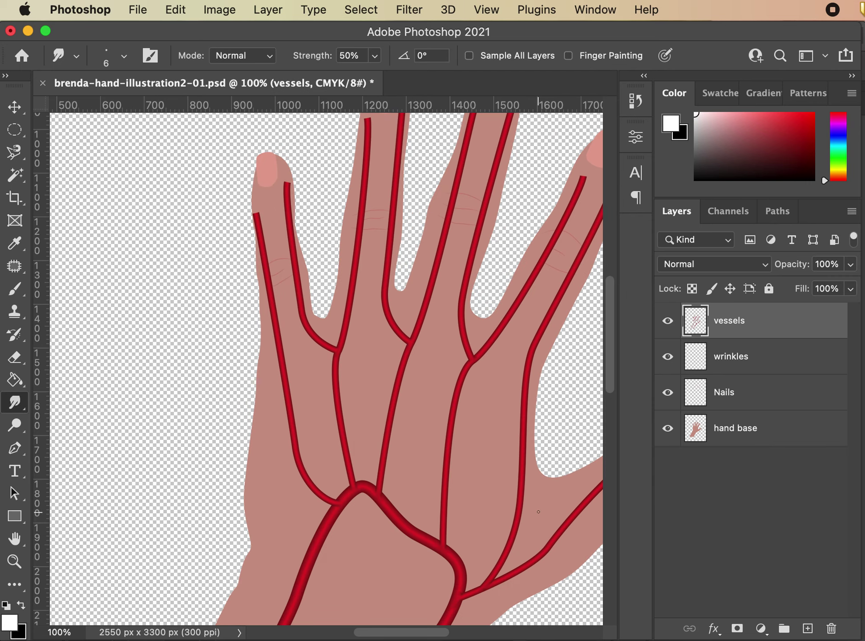
left_click_drag(538, 512, 438, 461)
key("super+minus")
key("super+minus")
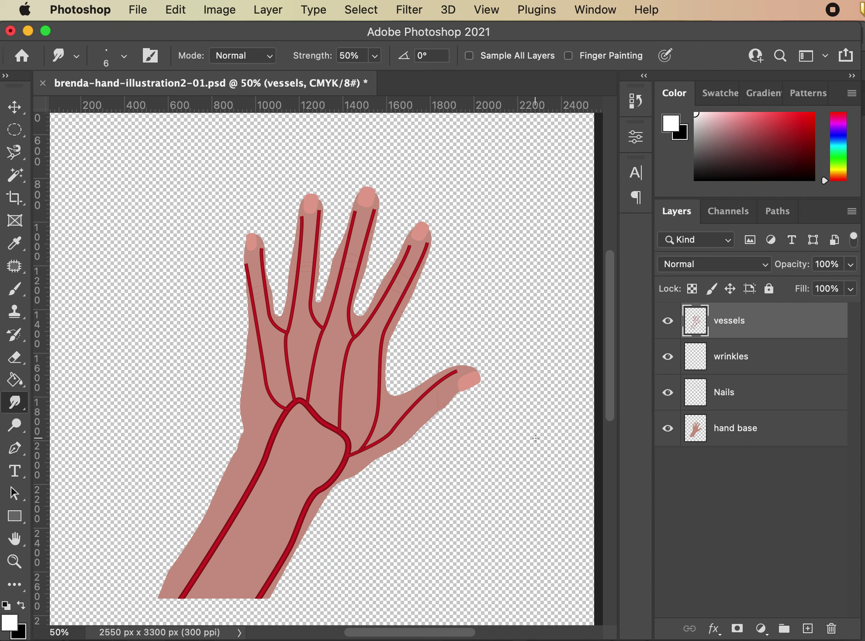
Step: Add a new layer above the vessels layer and name it "vessel highlights"
left_click(808, 628)
double_click(731, 321)
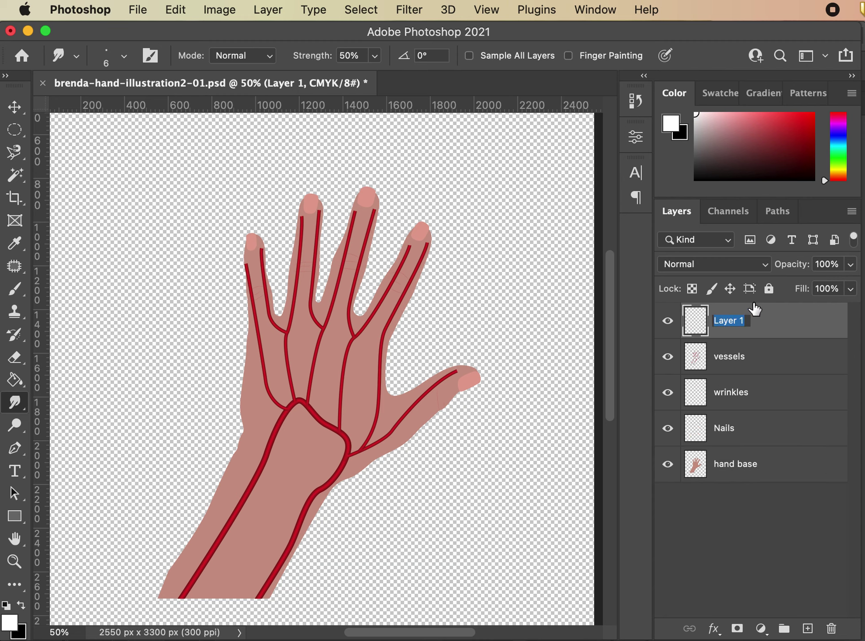
type("vessel highlights")
key("Return")
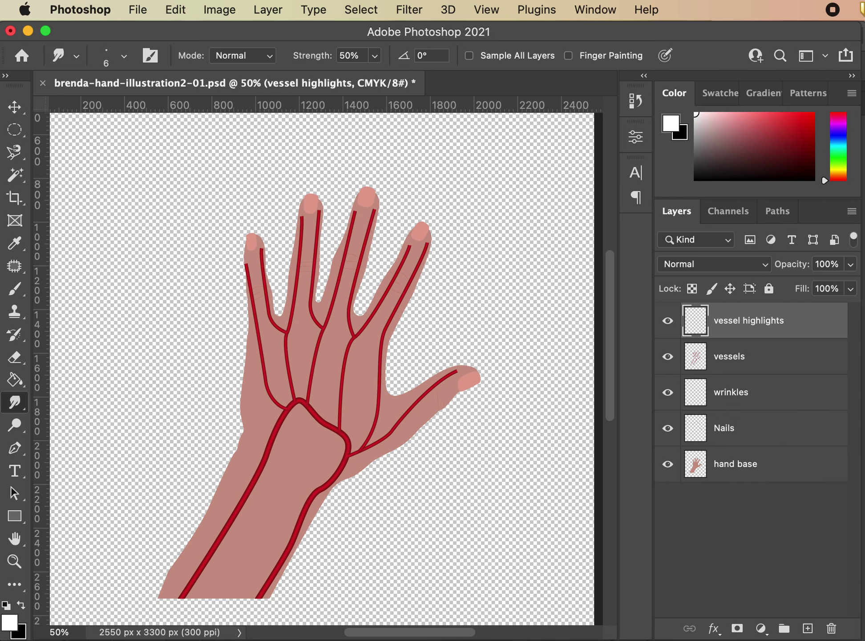
Step: Inspect the thick vessel's arch and the thin vessels joining it at close range
key("super+equal")
key("super+equal")
key("super+equal")
key("super+equal")
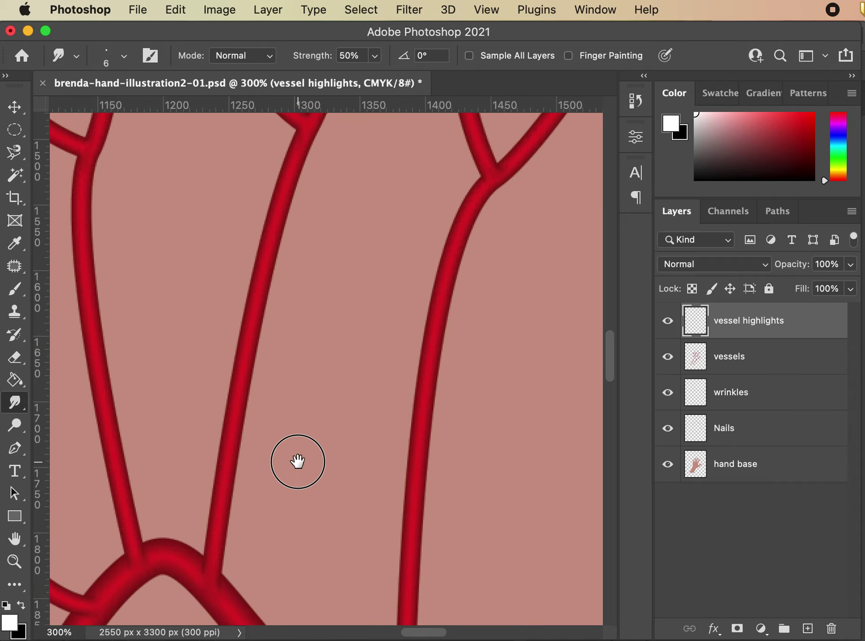
left_click_drag(297, 461, 438, 285)
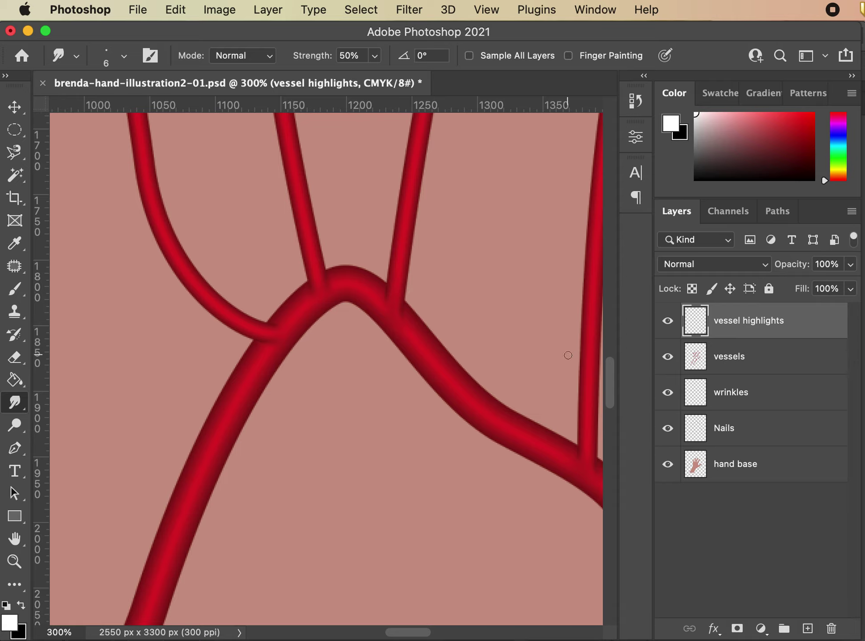
key("super+minus")
key("super+minus")
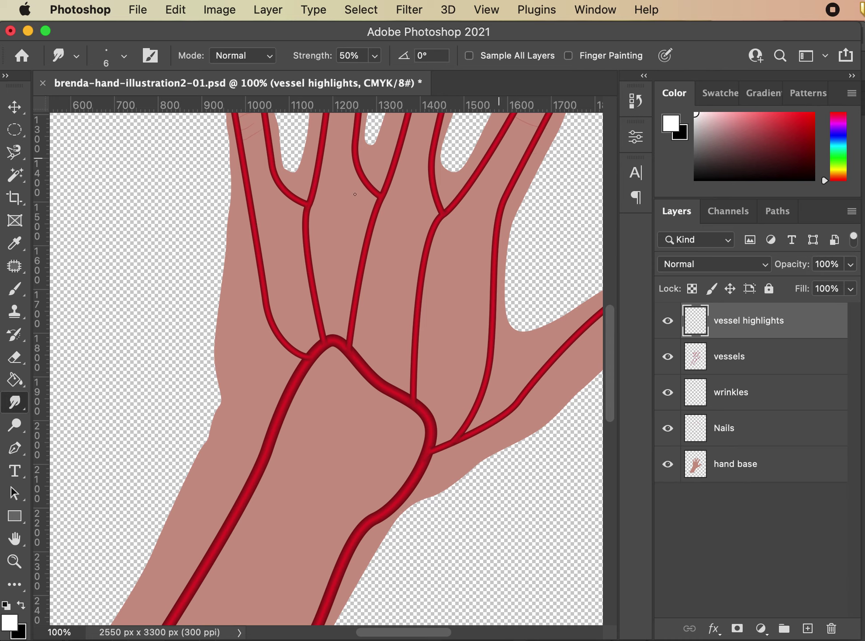
Step: Switch to the Brush tool for painting white highlights on the peak of the thick vessel's arch
left_click(12, 293)
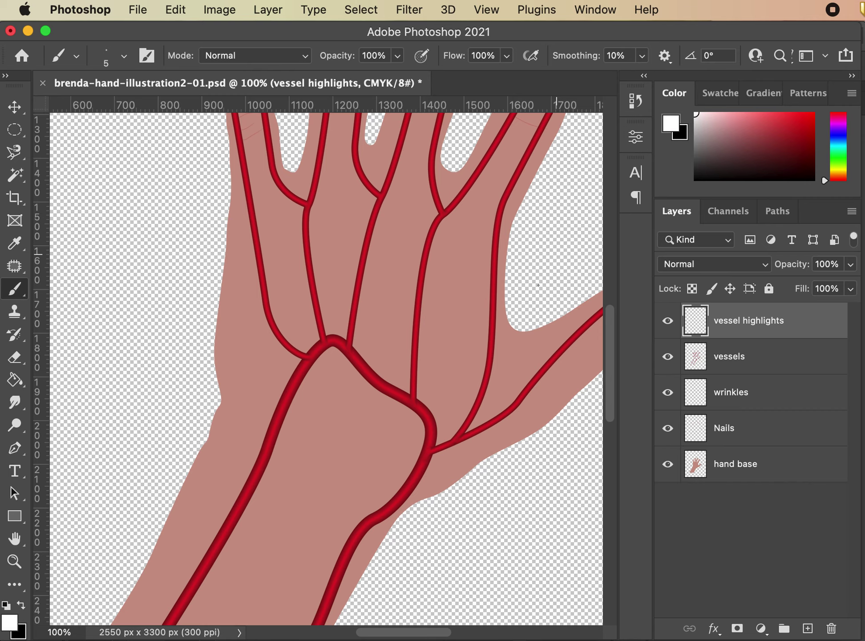
key("super+equal")
key("super+equal")
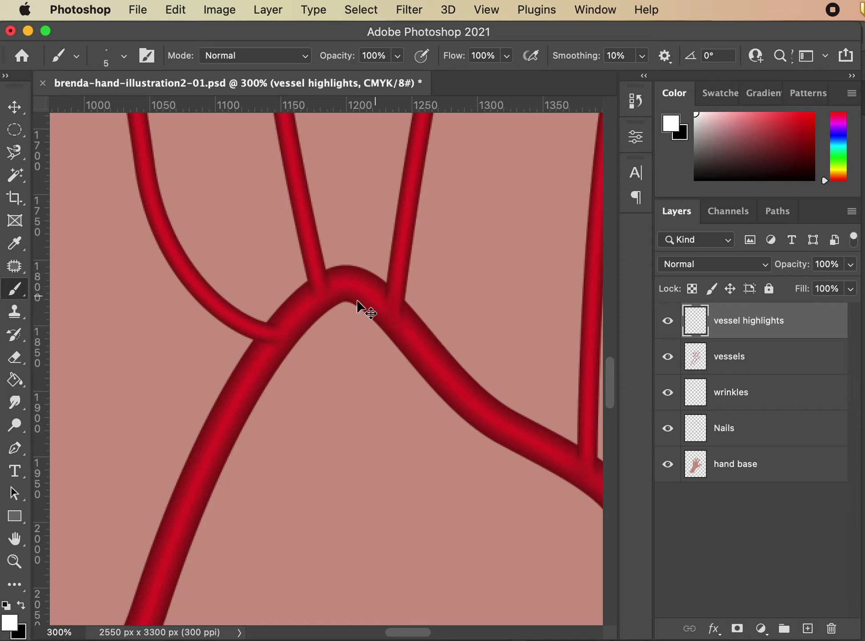
key("super+minus")
key("super+minus")
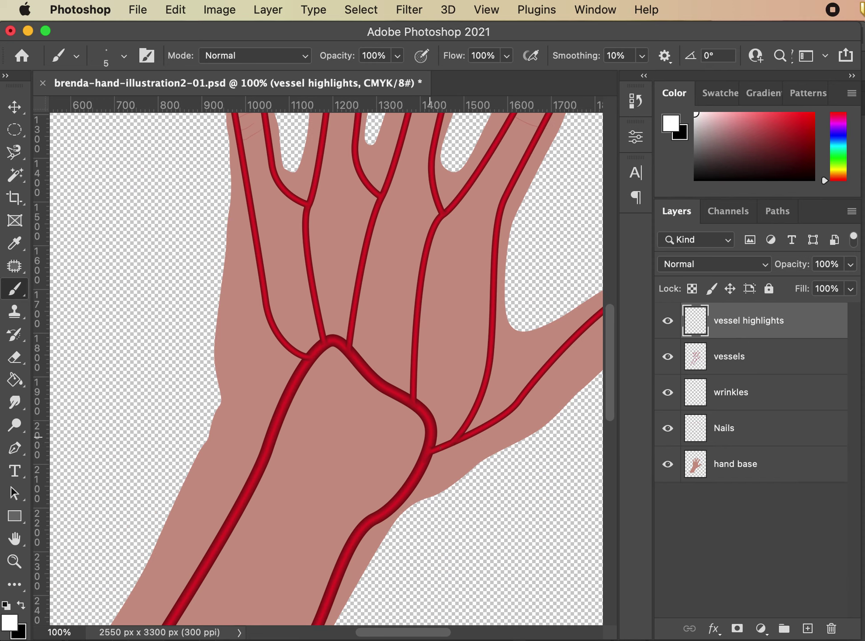
key("super+equal")
key("super+equal")
key("super+equal")
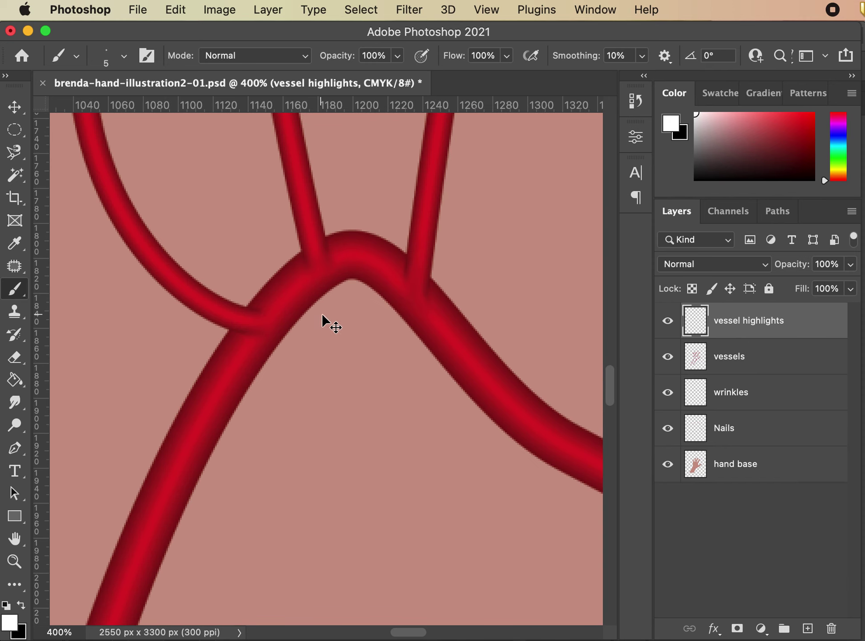
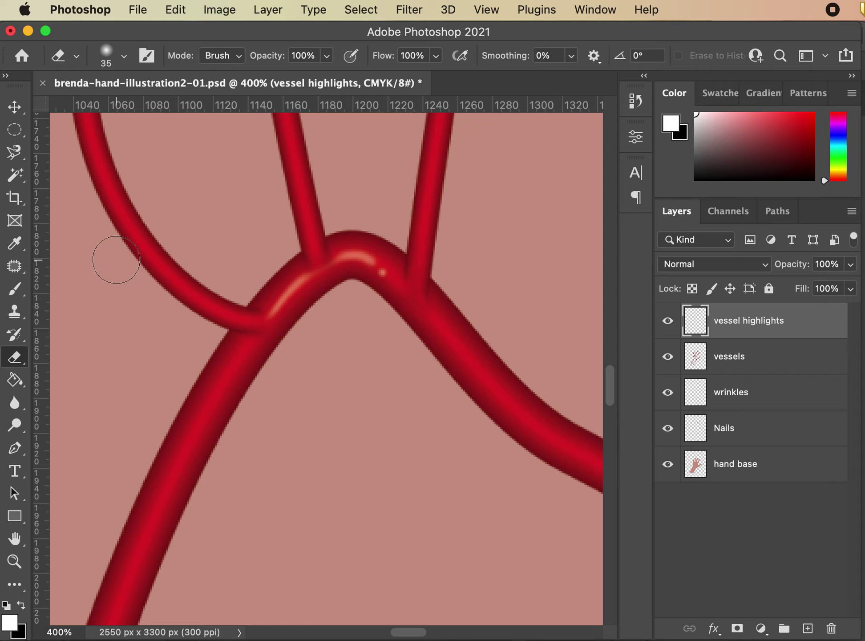
Step: Dab brighter white spots onto the highlight at the arch's peak with a 9 px brush at 52% opacity and 45% flow
left_click(16, 290)
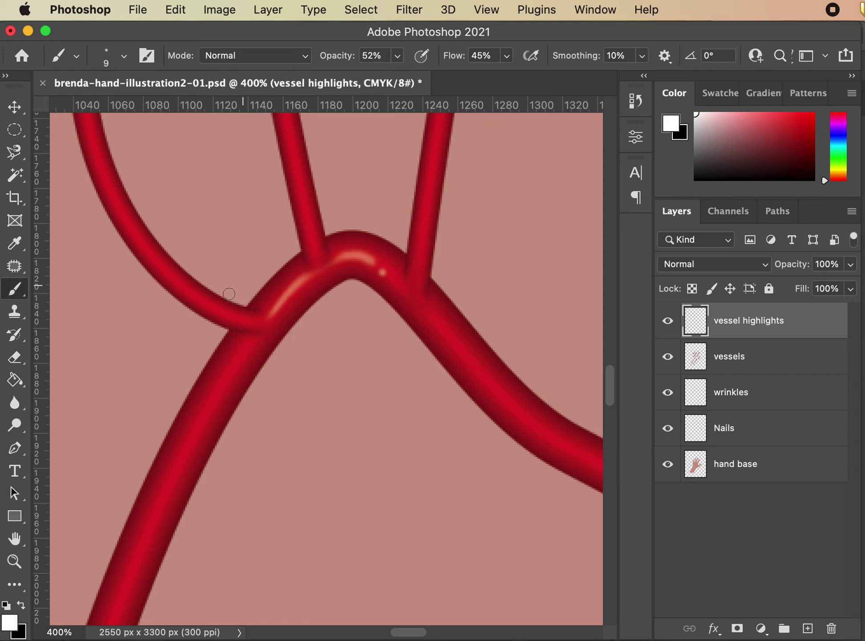
left_click(357, 254)
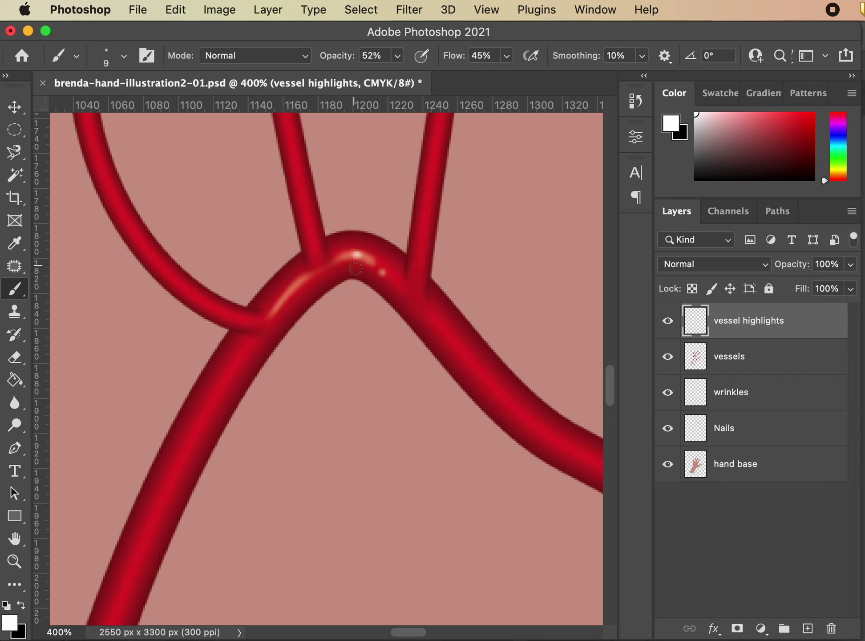
left_click(381, 271)
Step: Check the arch highlight from a distance and examine the vessel forks below the fingers
key("super+minus")
key("super+minus")
key("super+minus")
key("super+minus")
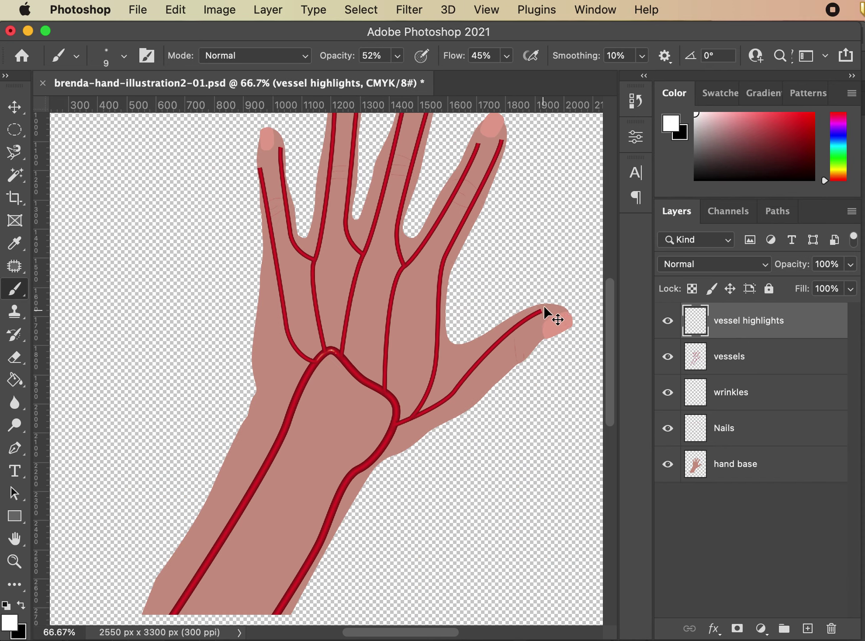
key("super+equal")
key("super+equal")
key("super+equal")
left_click_drag(445, 201, 443, 383)
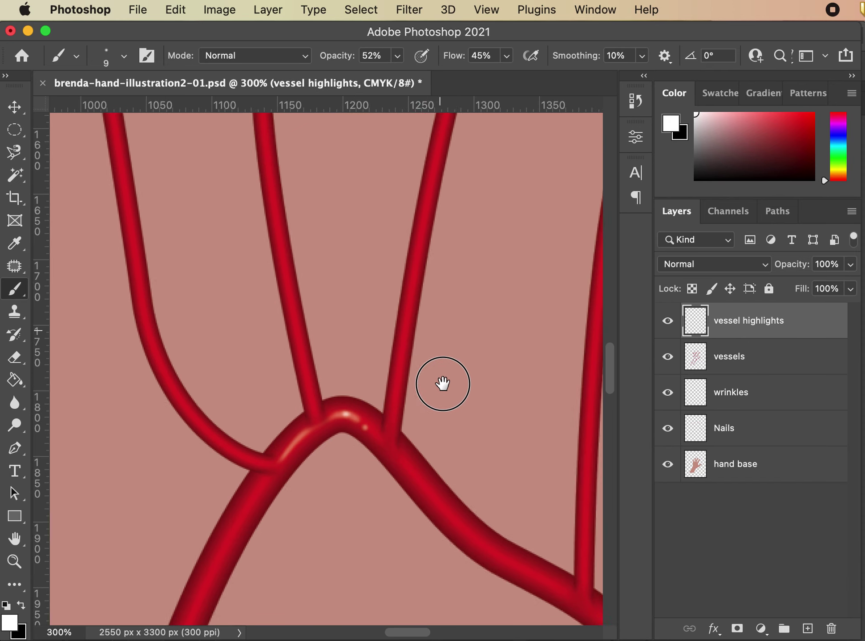
key("super+minus")
key("super+minus")
key("super+equal")
key("super+equal")
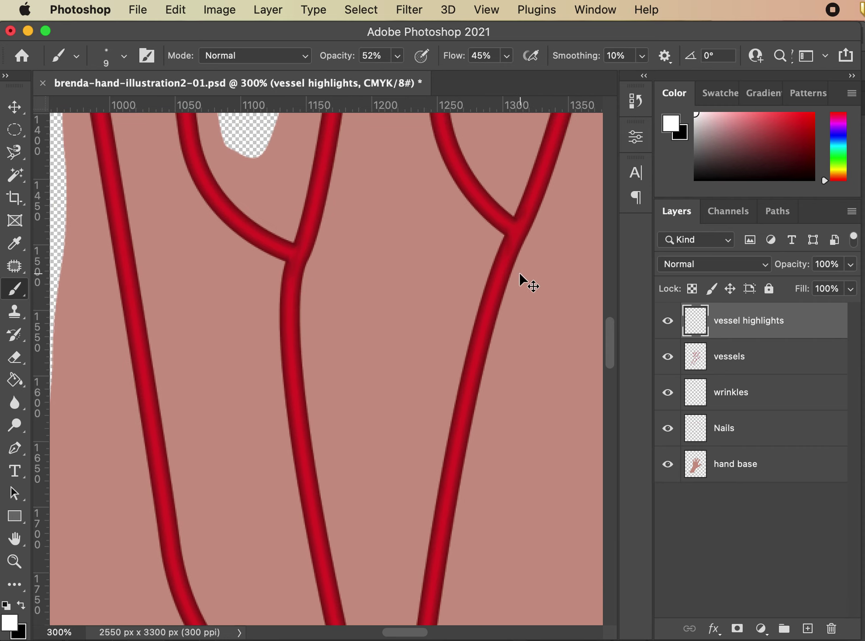
key("super+minus")
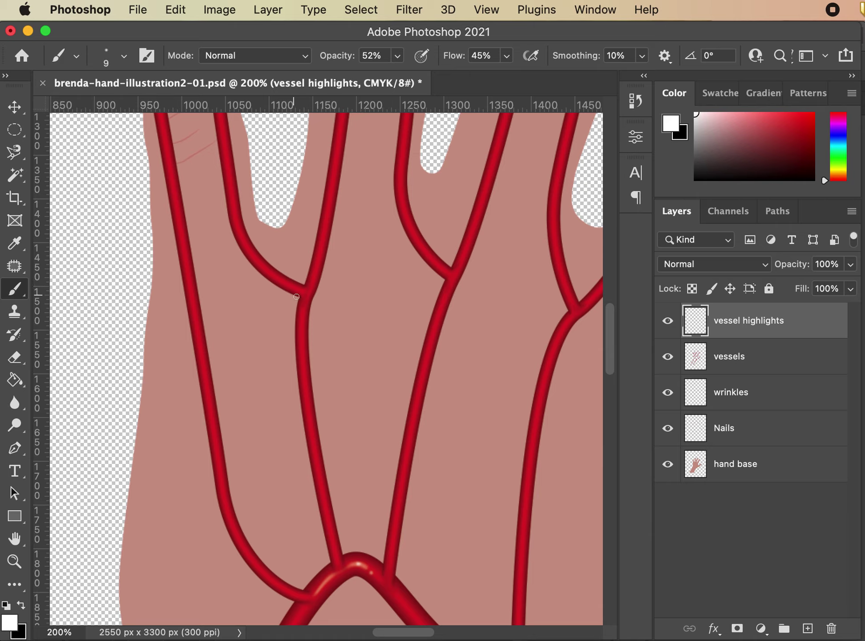
key("super+equal")
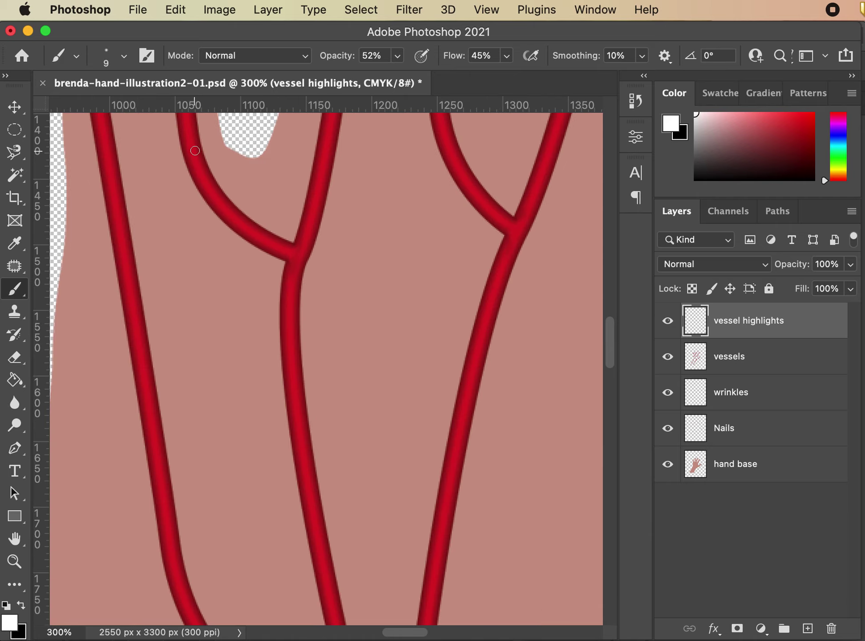
Step: Paint short white highlights on both branches of the little-ring and ring-middle finger vessel forks with the 9 px brush
left_click_drag(193, 150, 215, 187)
left_click_drag(434, 182, 352, 260)
left_click_drag(268, 209, 259, 242)
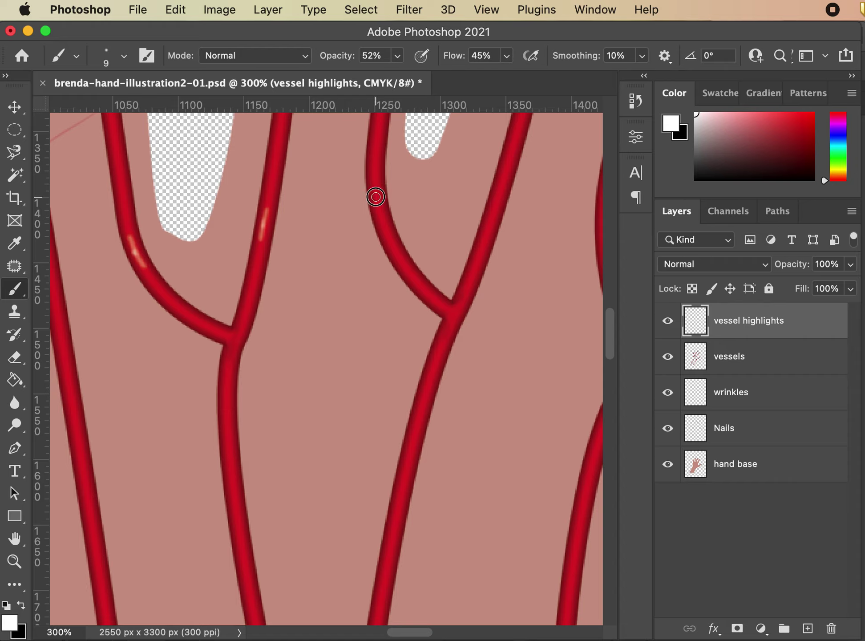
mouse_move(375, 195)
left_mouse_down()
mouse_move(387, 236)
mouse_move(376, 207)
left_mouse_up()
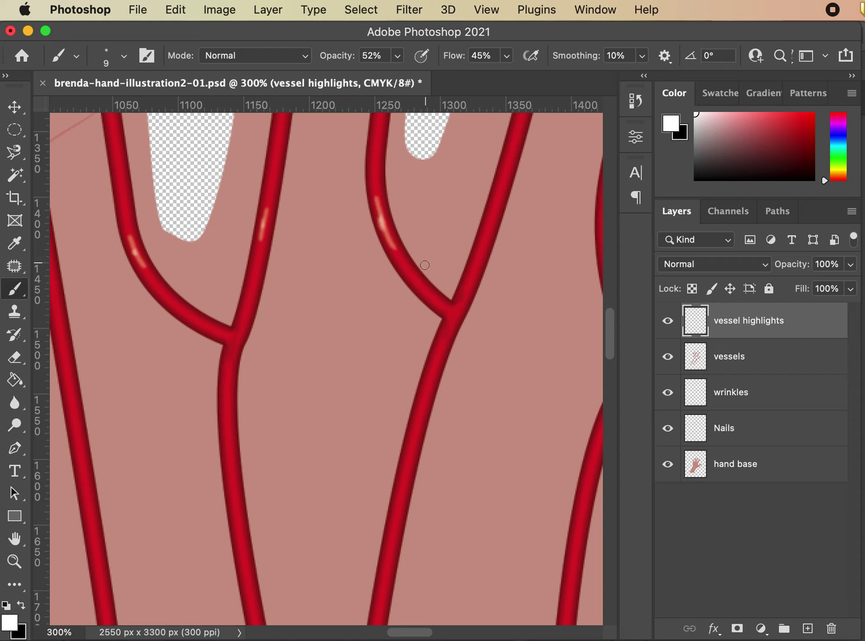
left_click_drag(494, 213, 479, 259)
Step: Paint a white highlight on the outermost vessel below the little finger, going over its centre again
left_click_drag(260, 333, 465, 314)
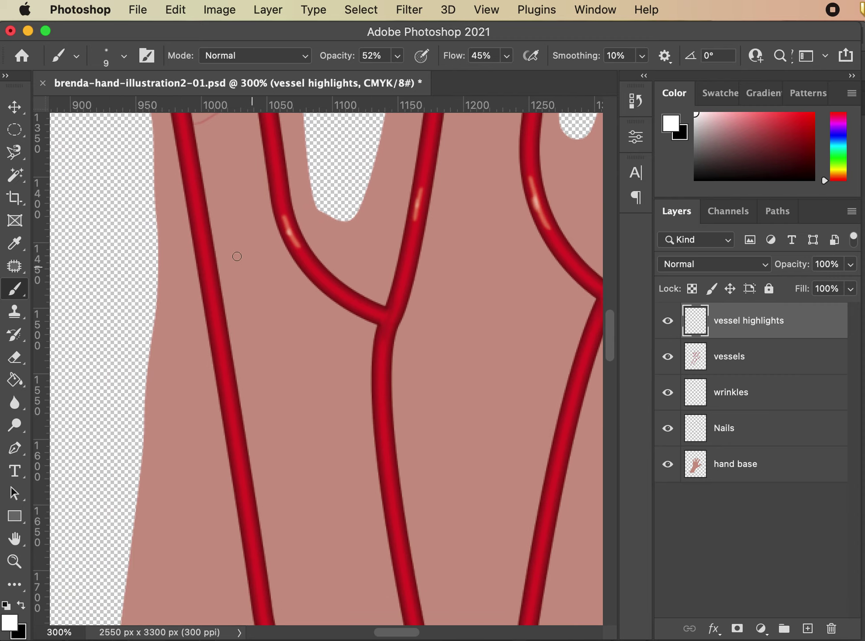
left_click_drag(196, 215, 208, 267)
left_click_drag(198, 227, 208, 260)
Step: Paint short white highlights on both branches of the vessel fork between the middle and index fingers
left_click_drag(476, 381, 261, 377)
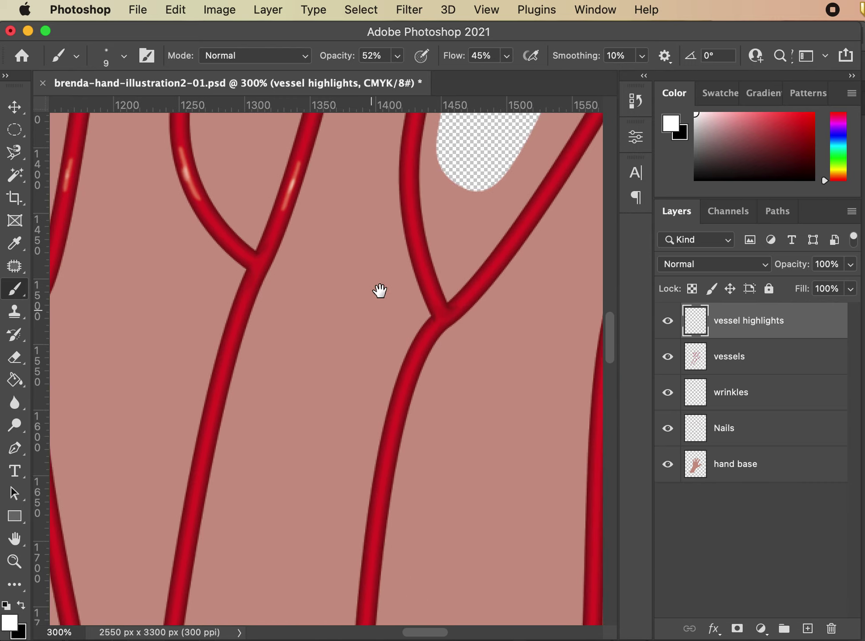
left_click_drag(410, 178, 410, 214)
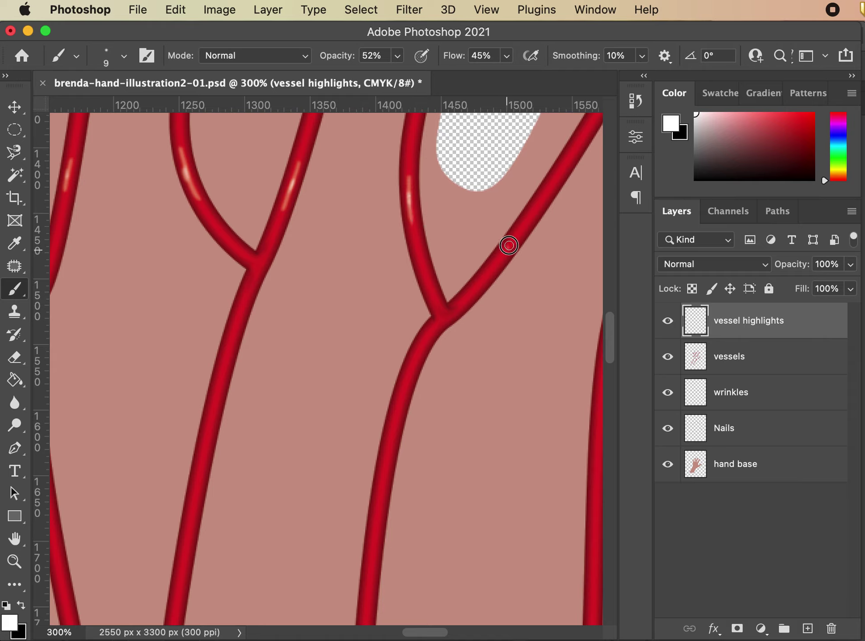
left_click_drag(509, 245, 533, 208)
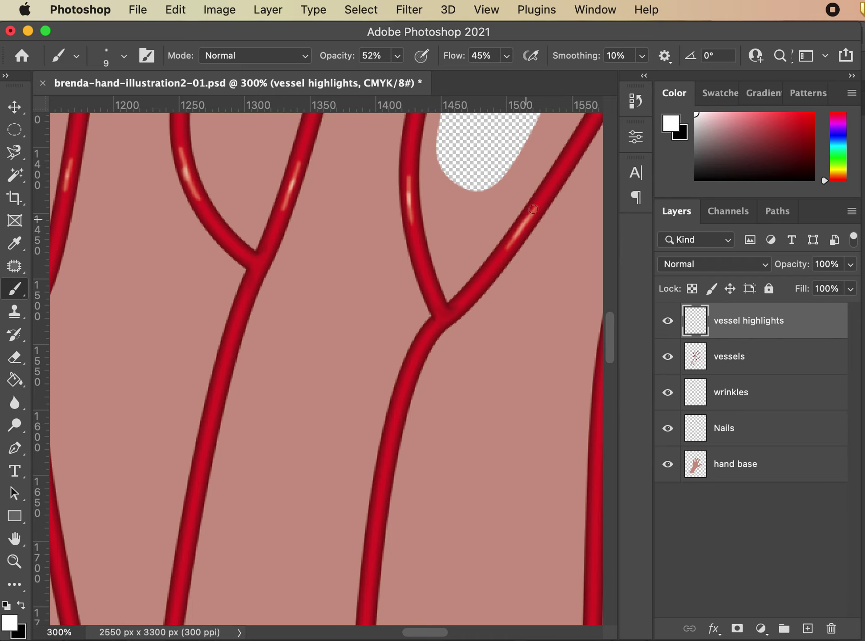
Step: Paint a white highlight on the bend of the index finger's thumb-side vessel and undo the extra stroke over it
left_click_drag(538, 286, 442, 241)
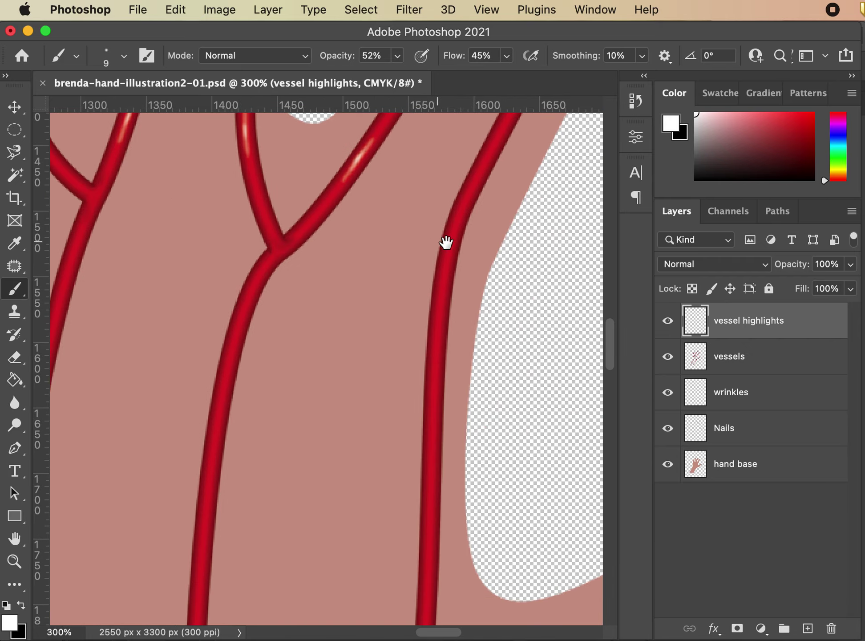
mouse_move(469, 201)
left_mouse_down()
mouse_move(469, 193)
mouse_move(457, 218)
mouse_move(449, 306)
left_mouse_up()
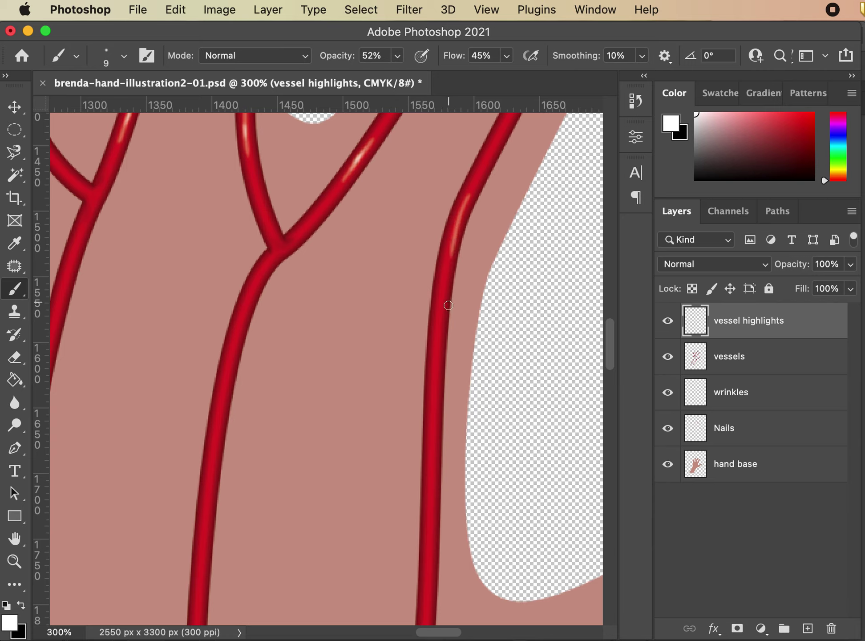
left_click_drag(460, 216, 456, 242)
key("super+z")
Step: Paint a white highlight along the thumb vessel, undoing the first stroke and brightening the centre of the second
left_click_drag(468, 356, 431, 170)
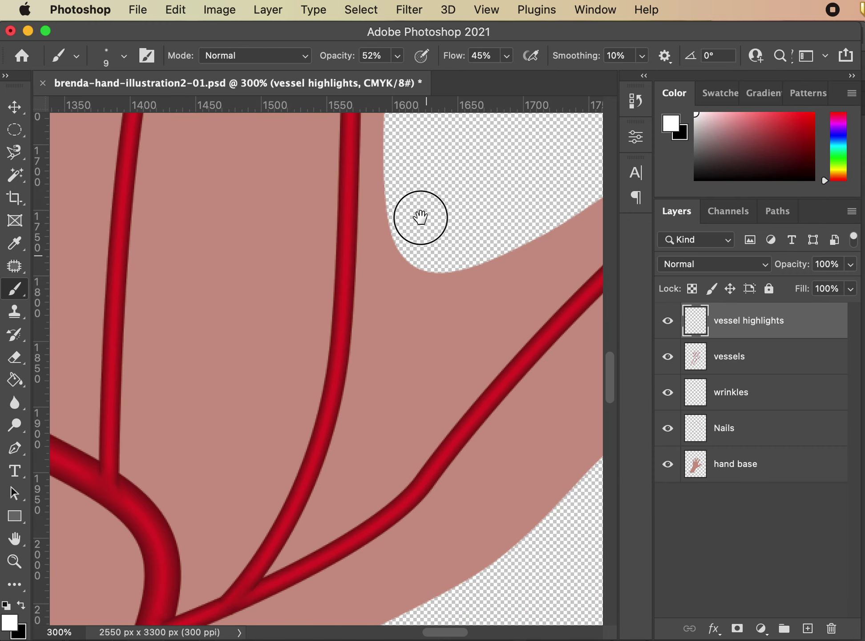
left_click_drag(440, 348, 328, 323)
scroll(327, 323, "up", 5)
scroll(327, 324, "right", 4)
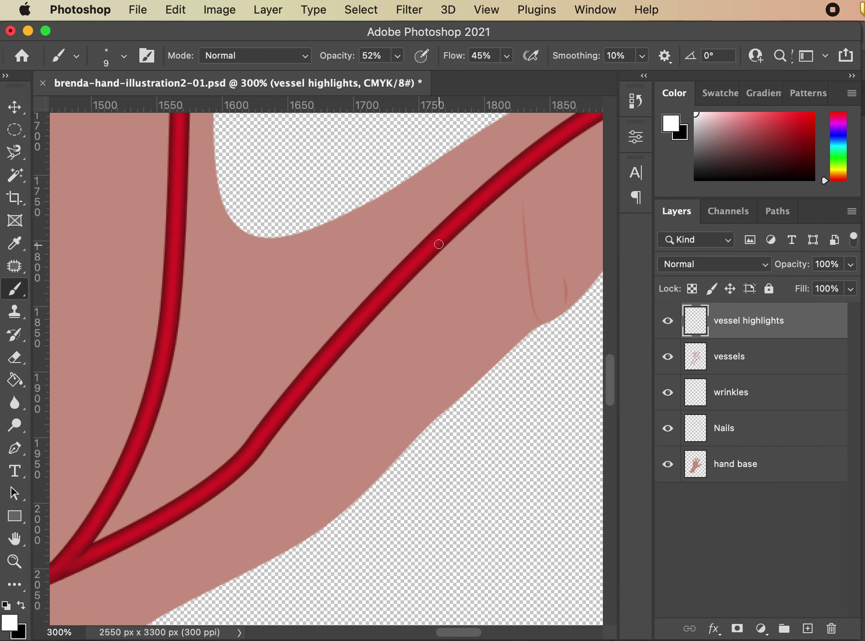
left_click_drag(422, 257, 465, 215)
key("super+z")
left_click_drag(421, 255, 481, 202)
mouse_move(440, 240)
left_mouse_down()
mouse_move(452, 229)
mouse_move(438, 239)
left_mouse_up()
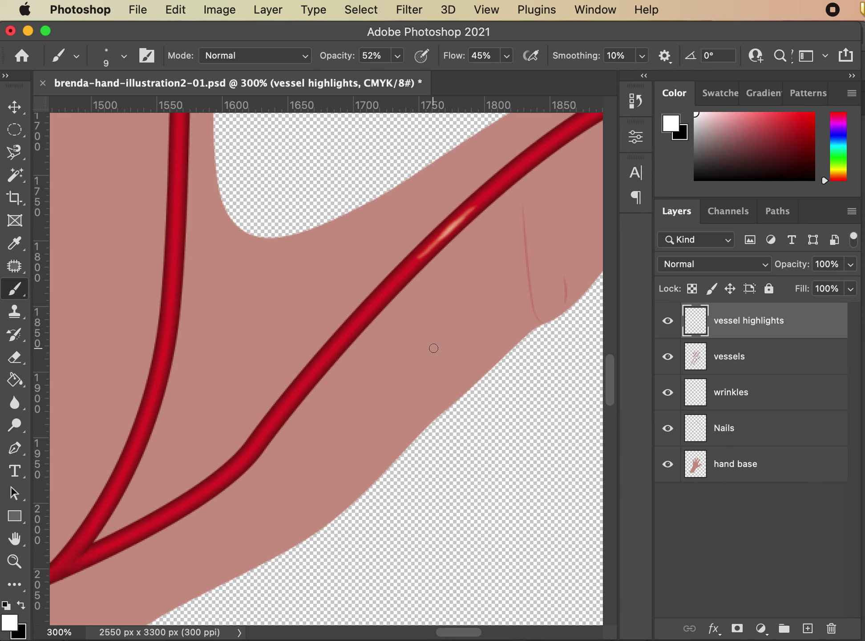
Step: Group the vessel highlights layer with the vessels layer and name the group vessels
key("super+minus")
key("super+minus")
key("super+minus")
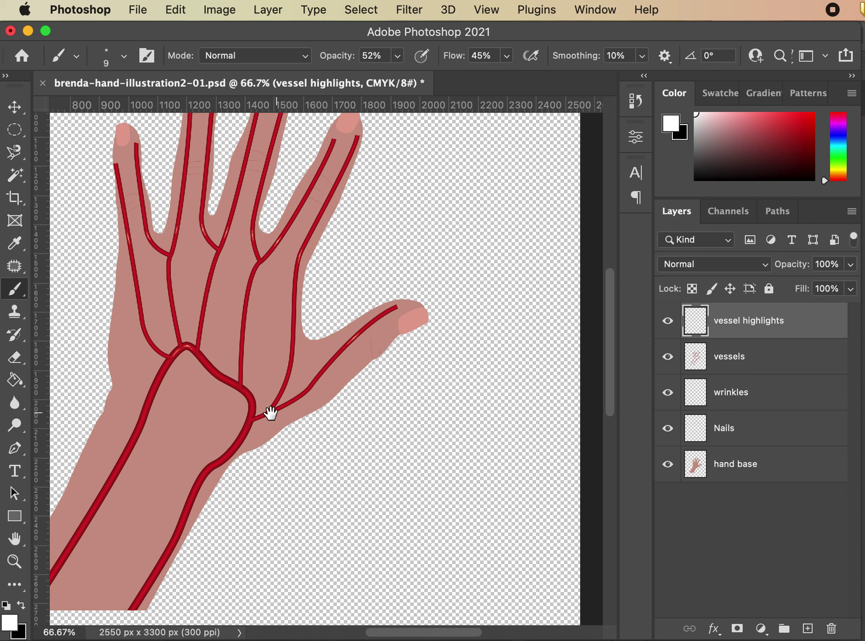
left_click_drag(270, 413, 390, 400)
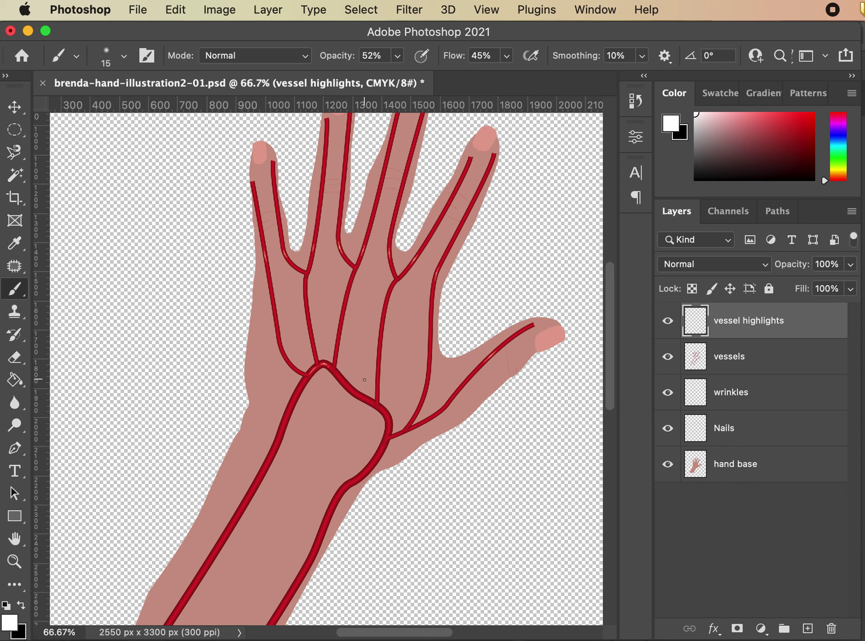
key("bracketright")
key("bracketright")
key("bracketright")
key("bracketright")
key("super+minus")
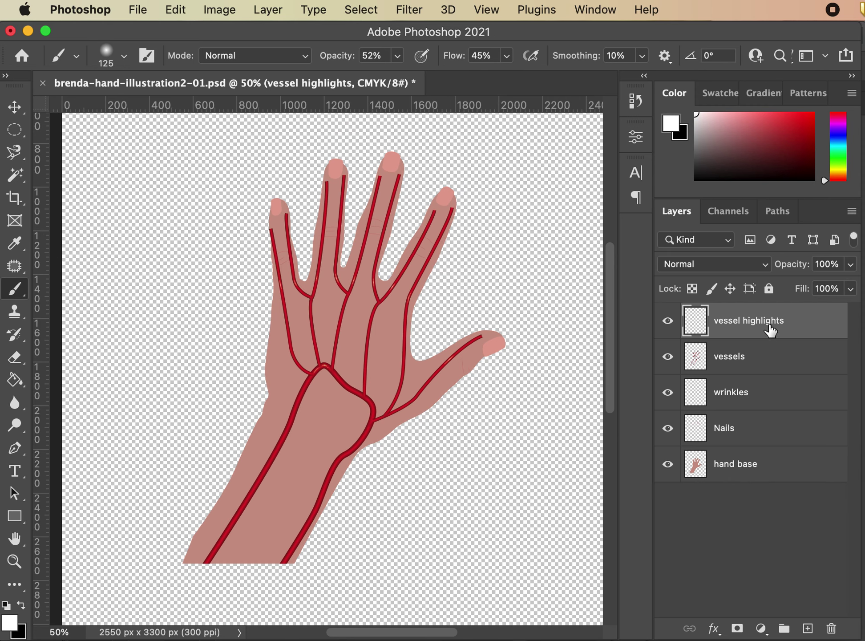
left_click(761, 358, "shift")
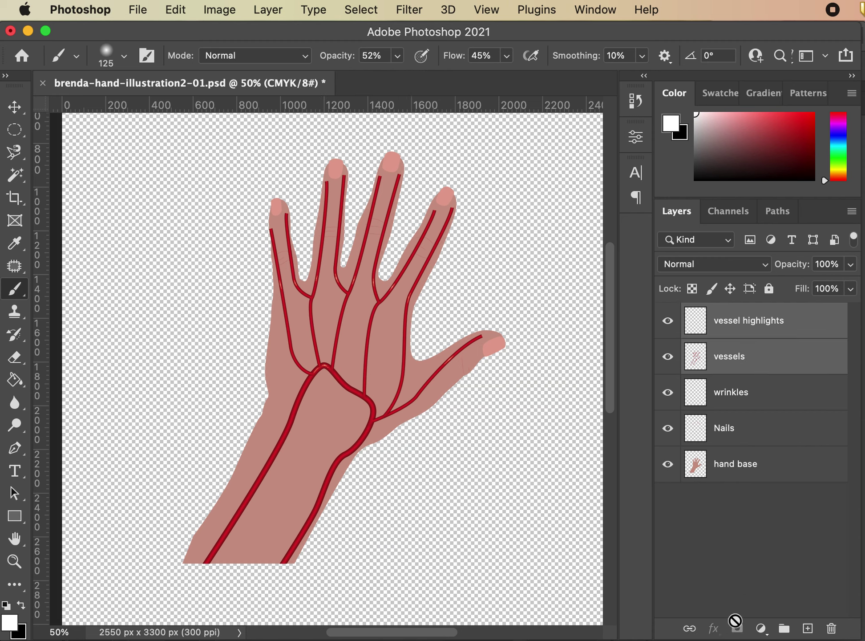
left_click(783, 629)
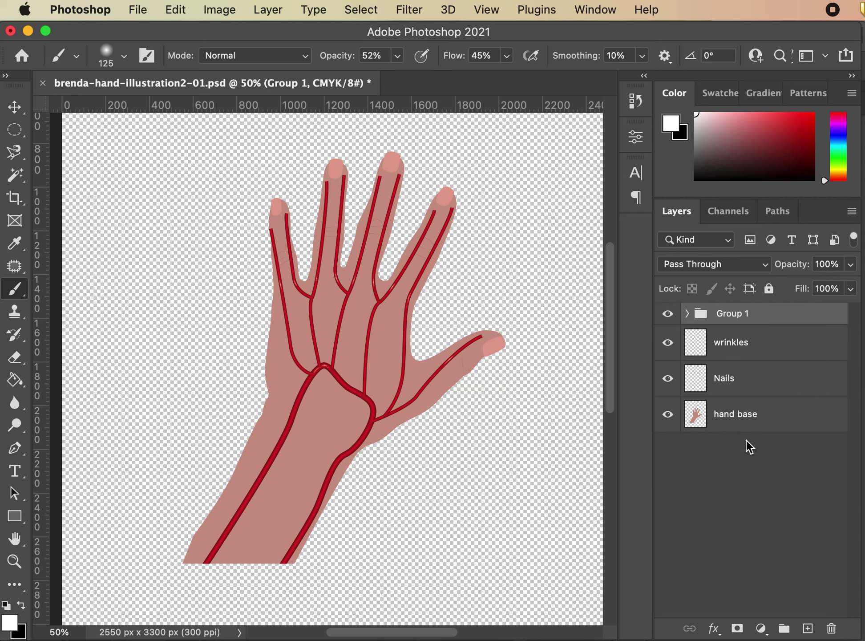
double_click(735, 317)
type("vel")
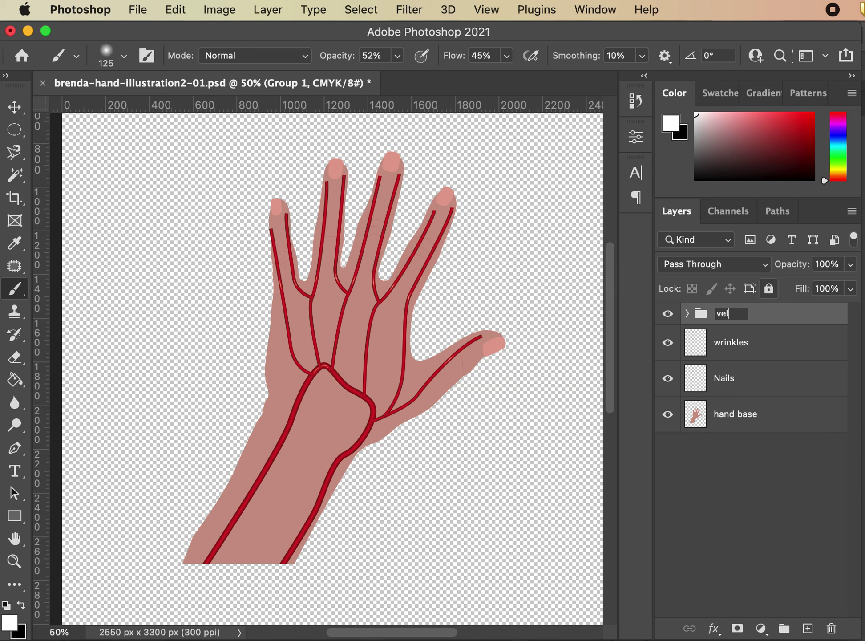
type("sels")
key("Return")
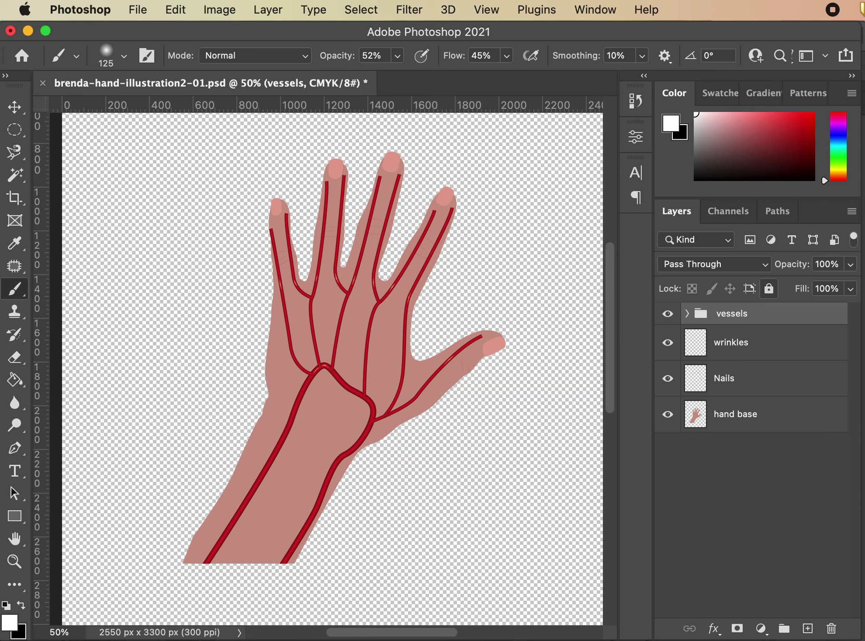
Step: Add a layer mask to the vessels group and undo the extra second mask
left_click(736, 629)
left_click(737, 629)
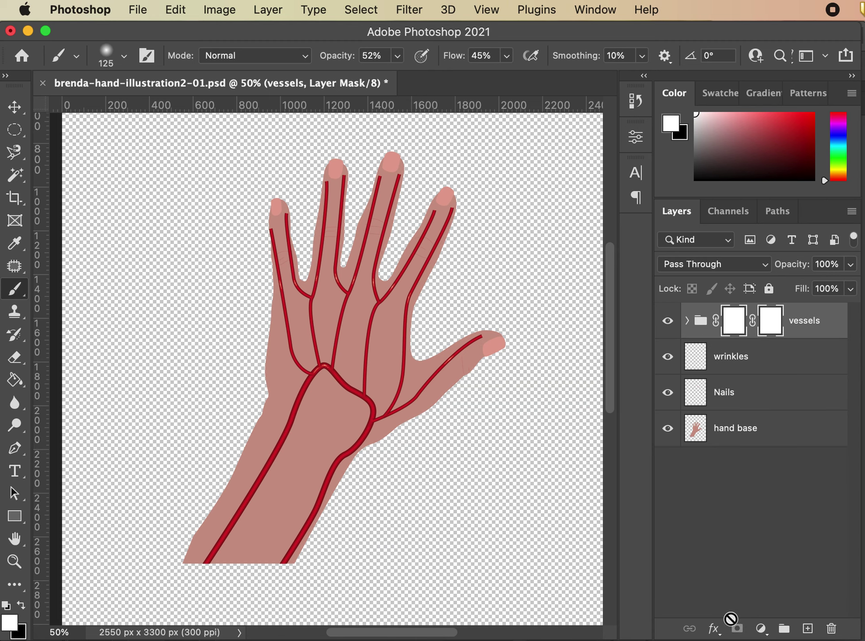
key("super+z")
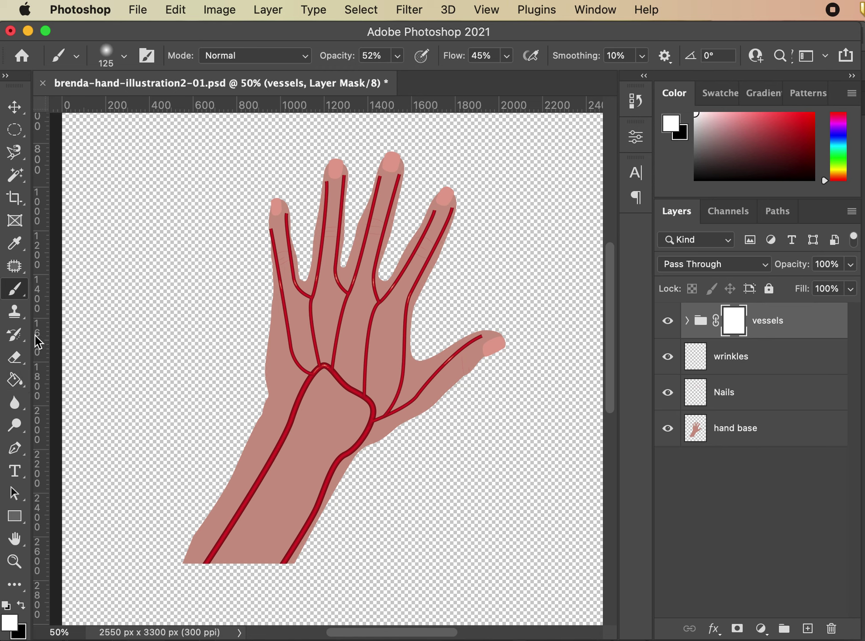
Step: Switch to a black 600 px brush, try fading the fingertip vessels on the group mask, and undo the stroke
key("x")
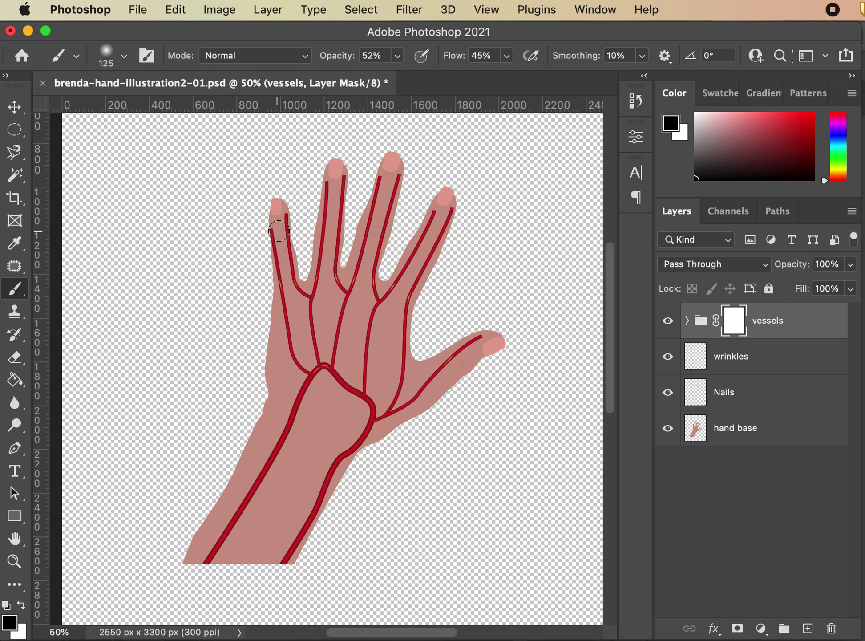
key("bracketright")
key("bracketright")
key("bracketright")
key("bracketright")
key("bracketright")
key("bracketright")
key("bracketright")
key("bracketright")
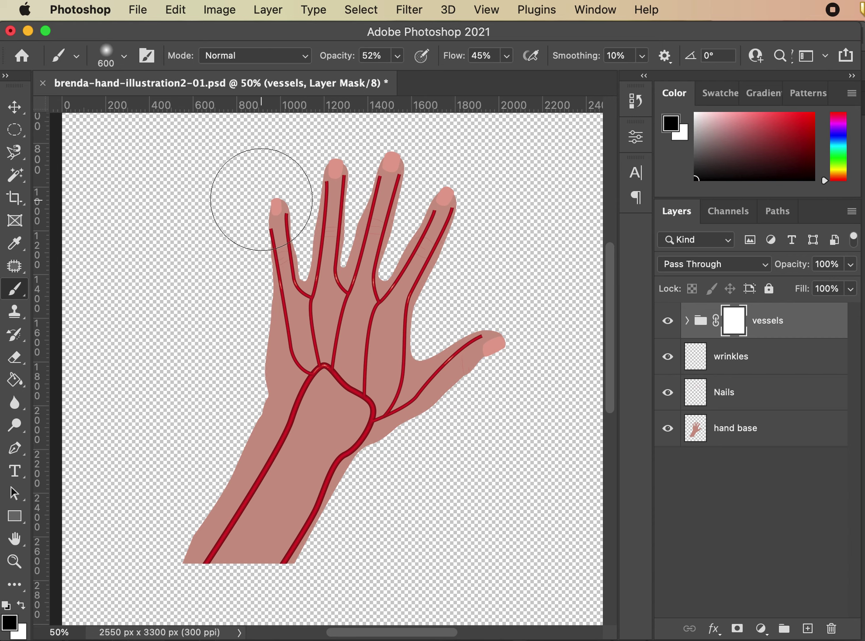
mouse_move(261, 197)
left_mouse_down()
mouse_move(253, 220)
mouse_move(246, 211)
mouse_move(271, 196)
mouse_move(248, 204)
mouse_move(241, 219)
mouse_move(271, 193)
mouse_move(260, 200)
mouse_move(339, 172)
mouse_move(362, 178)
mouse_move(271, 200)
mouse_move(405, 183)
left_mouse_up()
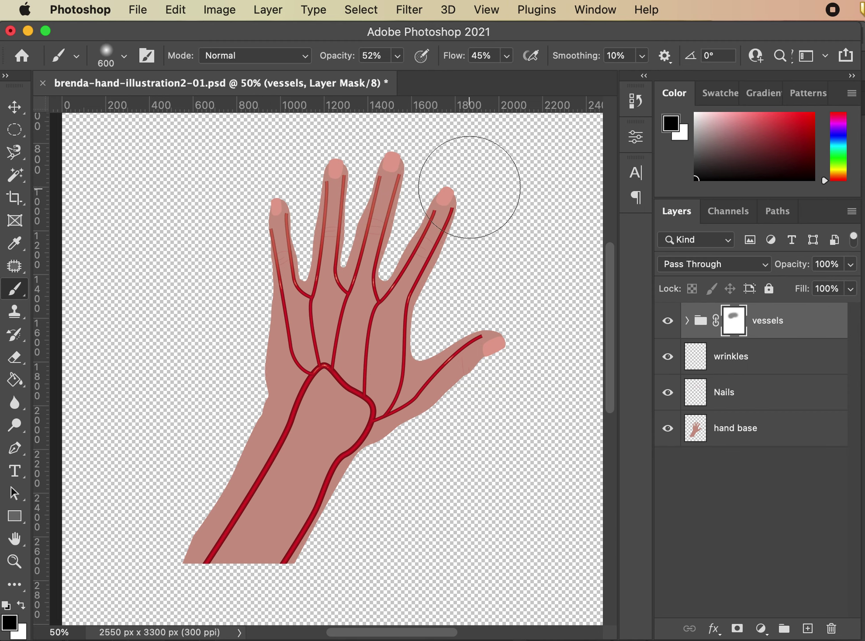
key("super+z")
Step: Fade out the vessel ends at the four fingertips on the group mask with the brush at 100% opacity and 100% flow
left_click(397, 56)
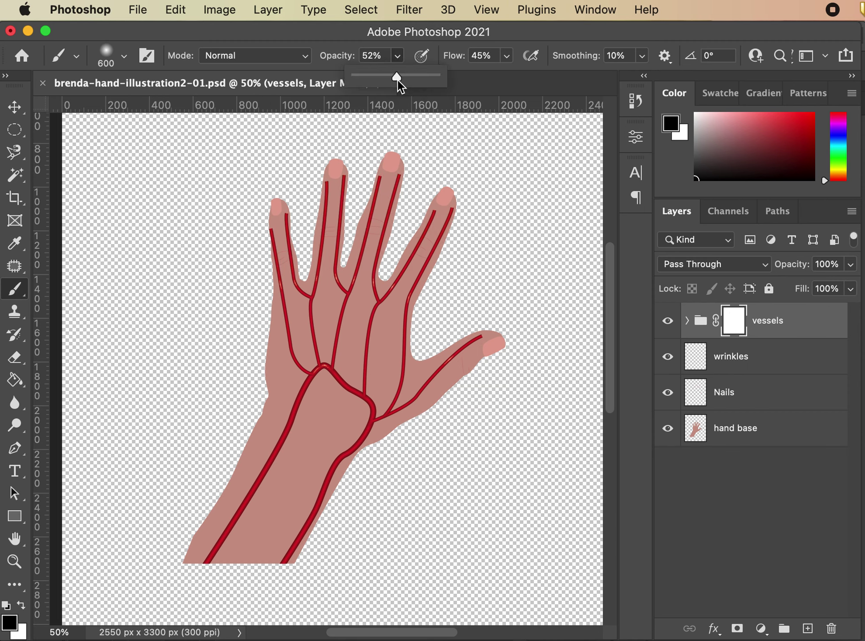
left_click_drag(397, 80, 506, 81)
left_click(506, 55)
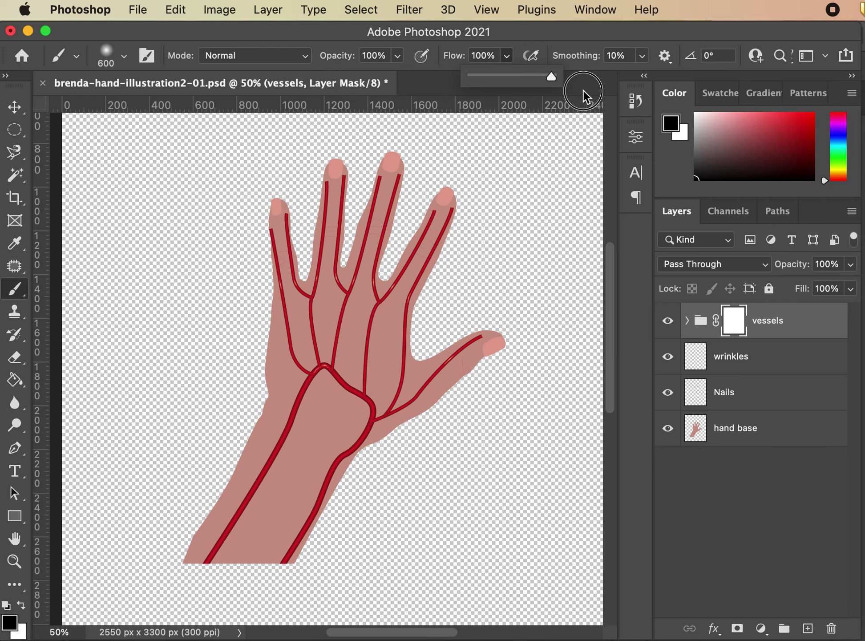
left_click_drag(549, 32, 546, 31)
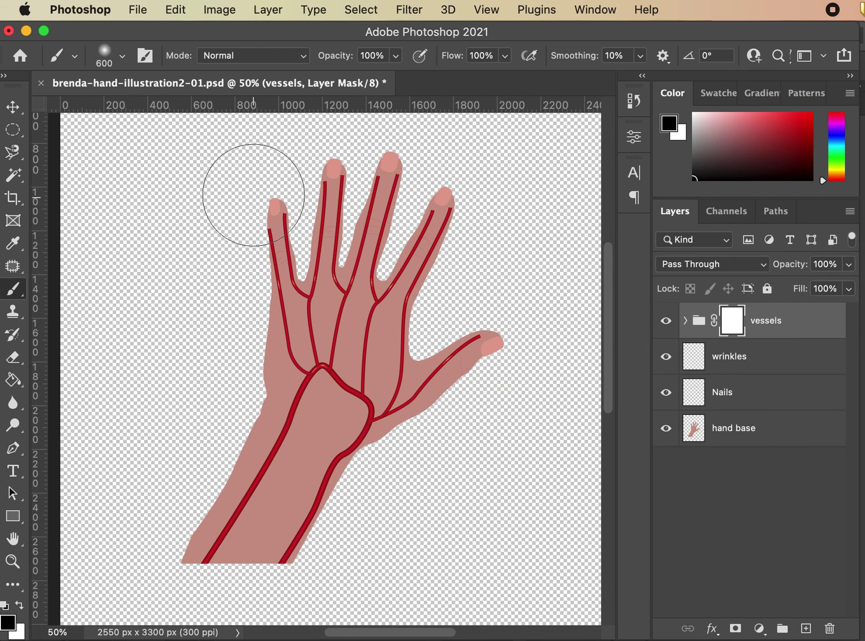
mouse_move(260, 196)
left_mouse_down()
mouse_move(242, 191)
mouse_move(247, 203)
mouse_move(255, 200)
mouse_move(238, 174)
left_mouse_up()
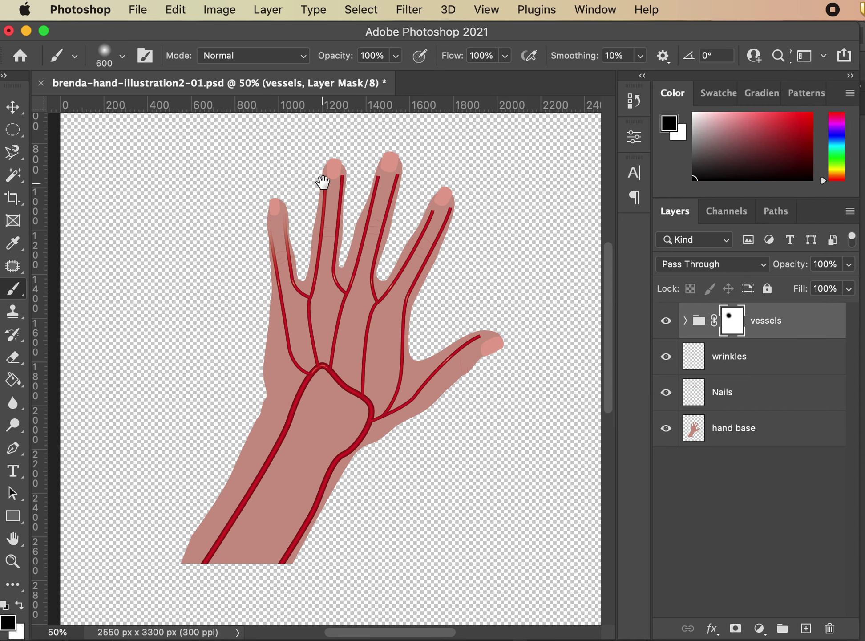
left_click_drag(322, 179, 303, 221)
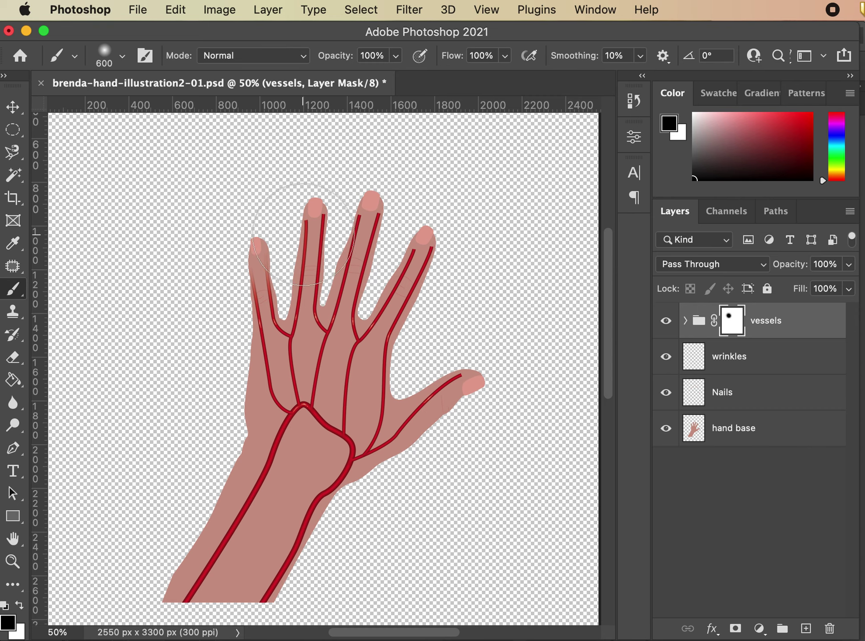
mouse_move(294, 194)
left_mouse_down()
mouse_move(317, 194)
mouse_move(282, 150)
mouse_move(270, 158)
mouse_move(284, 162)
left_mouse_up()
left_click_drag(353, 175, 418, 166)
mouse_move(451, 257)
left_mouse_down()
mouse_move(461, 205)
mouse_move(471, 204)
left_mouse_up()
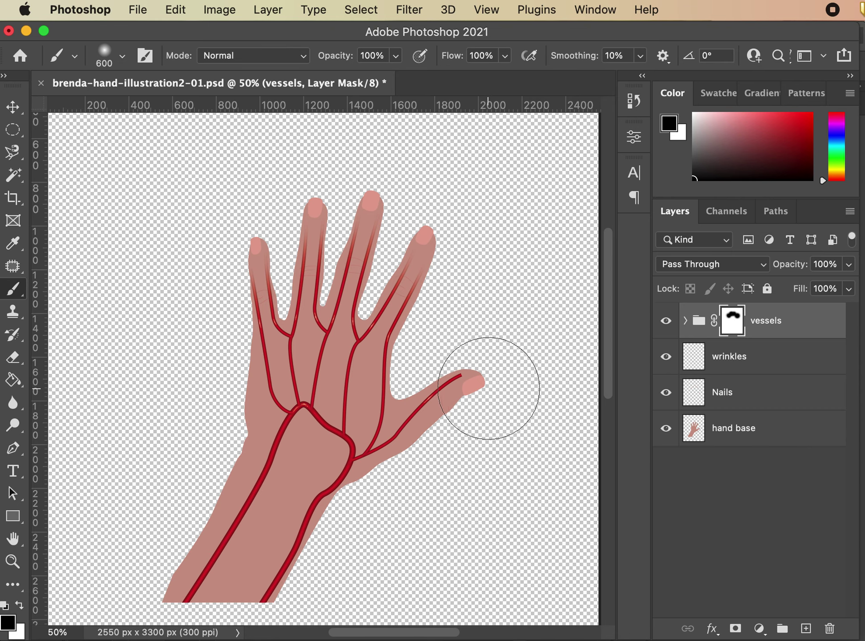
Step: Fade out the vessel ends near the thumb tip and at the forearm's lower edge on the vessels group mask
mouse_move(500, 380)
left_mouse_down()
mouse_move(494, 400)
mouse_move(502, 376)
left_mouse_up()
mouse_move(502, 380)
left_mouse_down()
mouse_move(485, 367)
mouse_move(518, 389)
mouse_move(527, 415)
left_mouse_up()
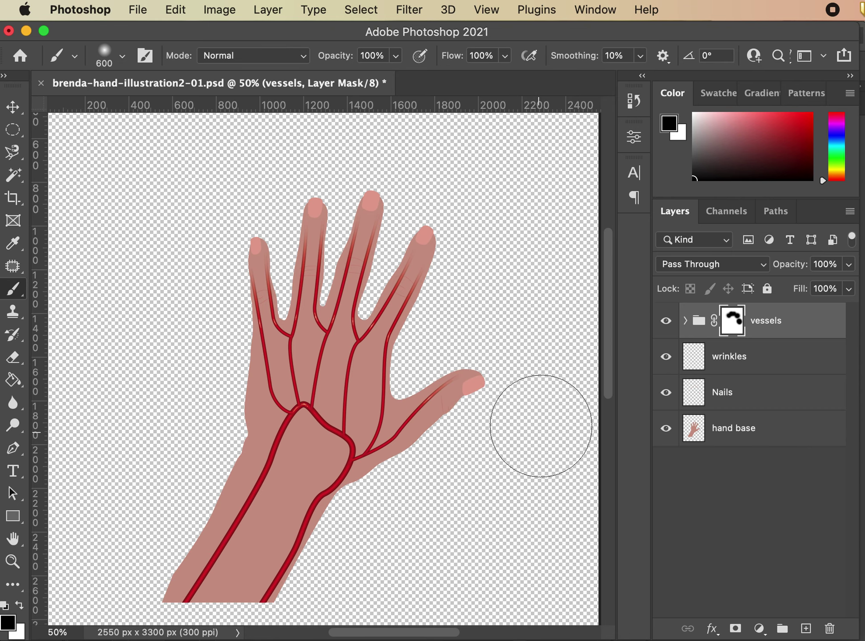
scroll(517, 445, "down", 5)
scroll(517, 445, "left", 1)
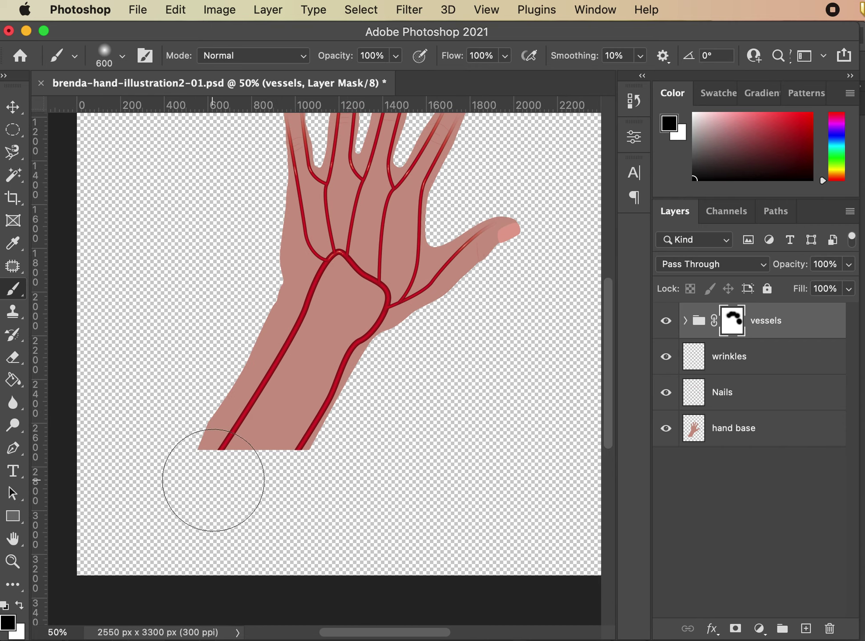
mouse_move(209, 482)
left_mouse_down()
mouse_move(314, 486)
mouse_move(374, 446)
mouse_move(280, 501)
mouse_move(191, 402)
mouse_move(184, 496)
mouse_move(166, 460)
mouse_move(145, 450)
mouse_move(252, 519)
left_mouse_up()
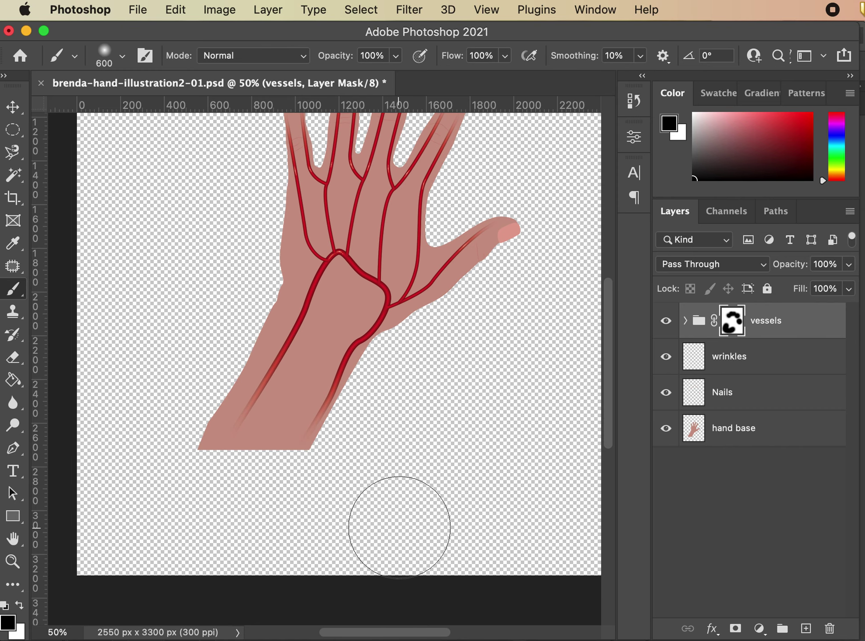
Step: Check the faded vessels by toggling the vessels group and hand base visibility, and save the document
left_click(668, 323)
left_click(669, 327)
left_click(667, 430)
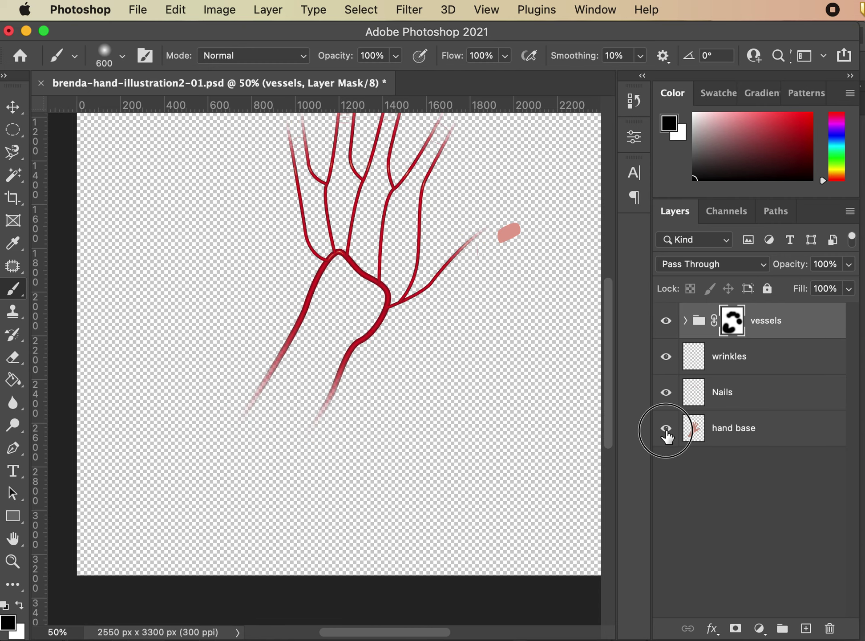
left_click(666, 432)
left_click_drag(477, 313, 461, 471)
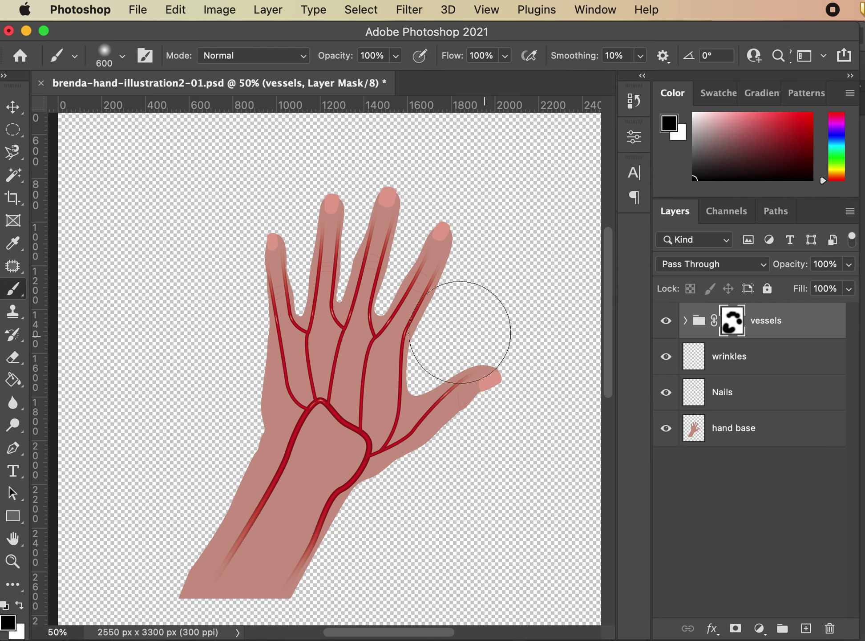
key("super+s")
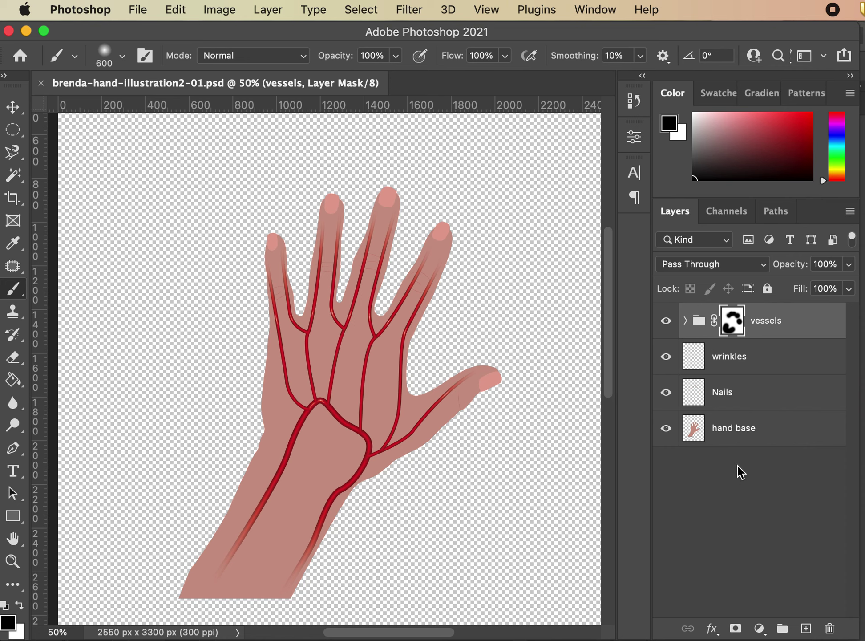
Step: Create a layer named shade directly above the hand base layer and set its blending mode to Multiply
left_click(737, 430)
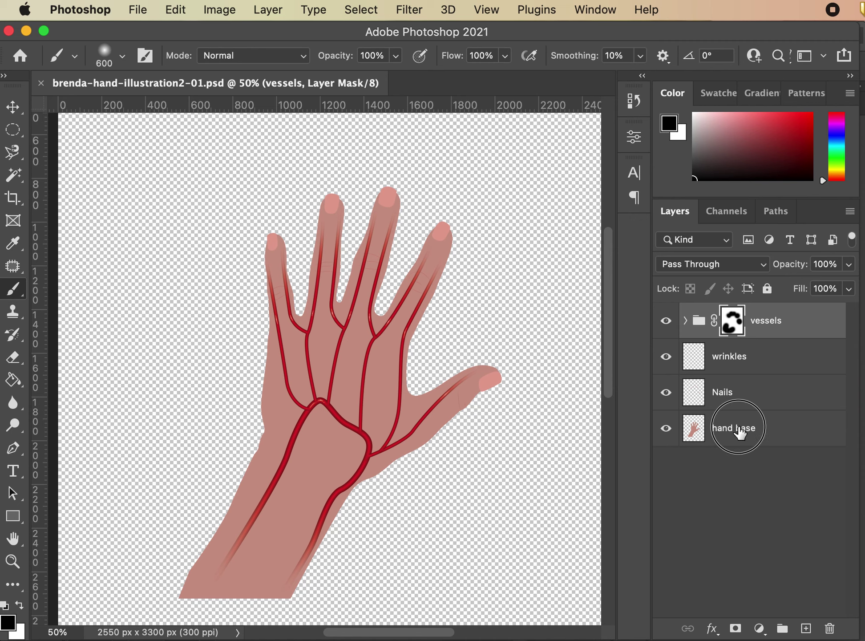
left_click(806, 629)
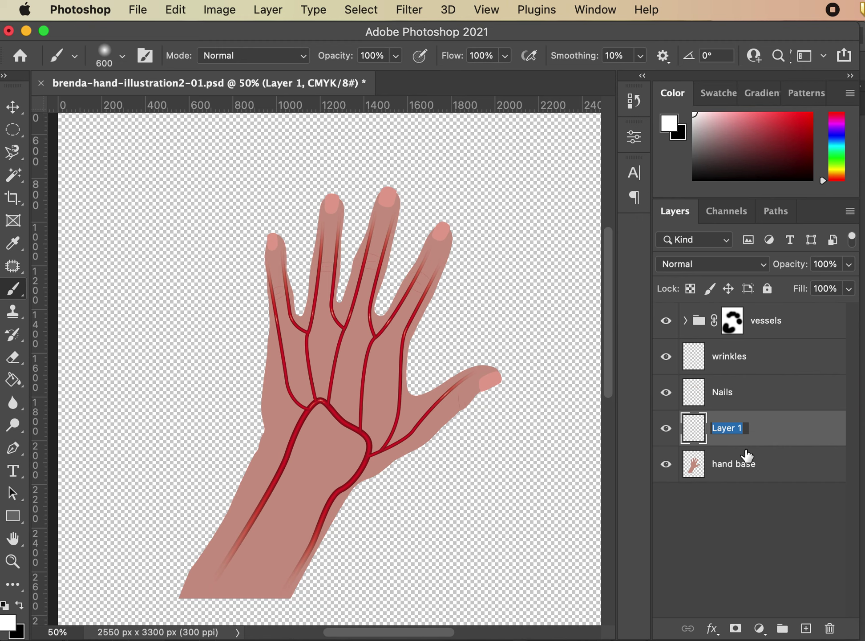
type("shade")
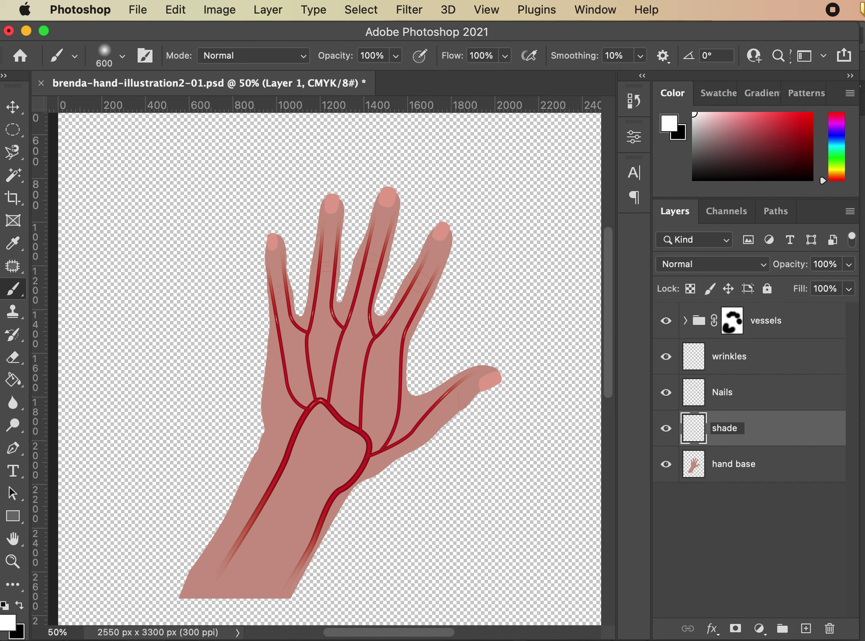
key("Return")
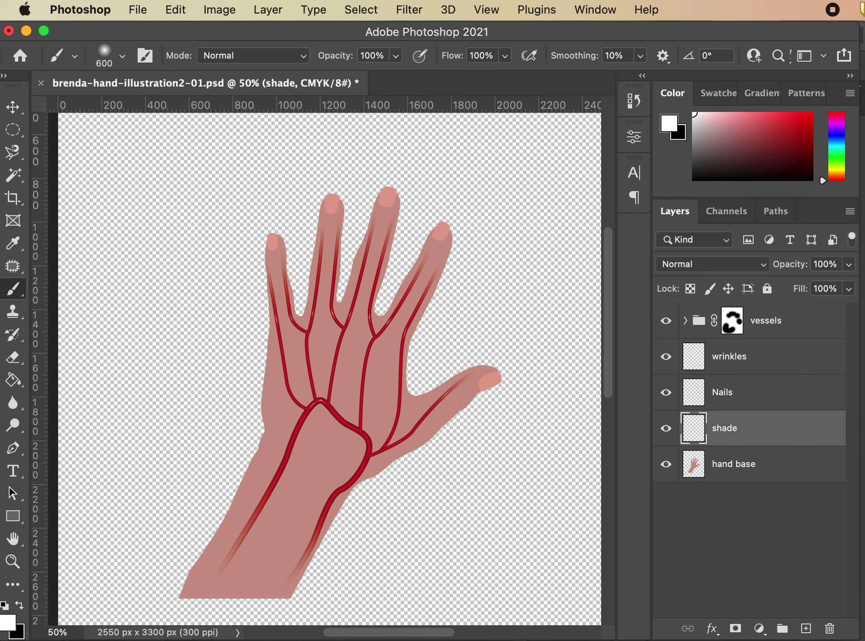
left_click(693, 267)
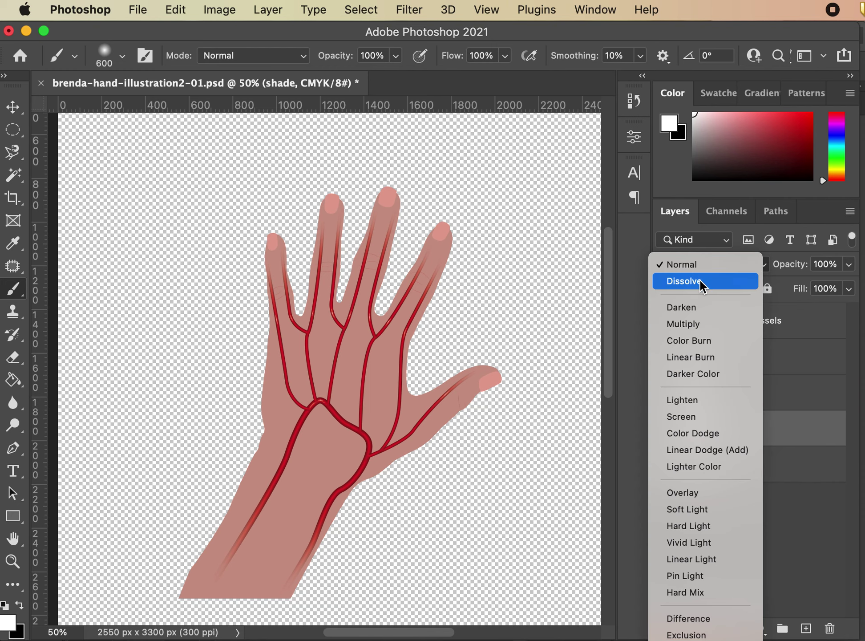
left_click(700, 325)
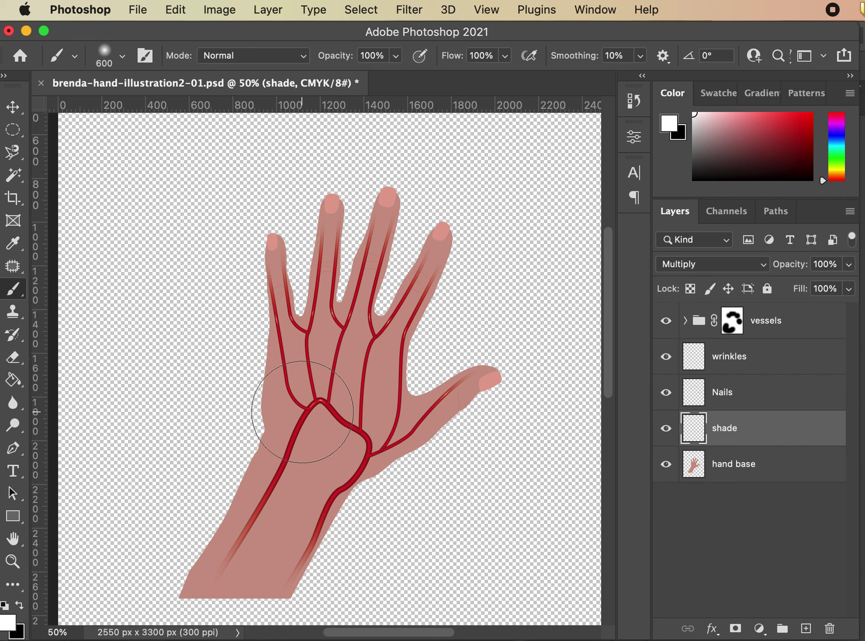
Step: Try shading the palm and wrist with broad black strokes at 47% layer opacity, and undo the opacity change and the painting
left_click(20, 605)
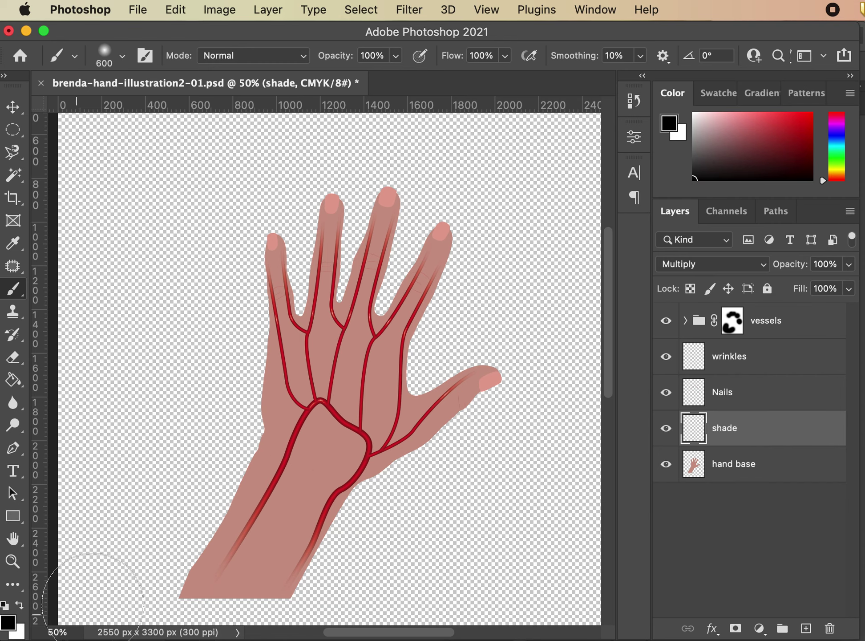
mouse_move(264, 405)
left_mouse_down()
mouse_move(328, 535)
mouse_move(327, 484)
mouse_move(366, 309)
mouse_move(379, 517)
left_mouse_up()
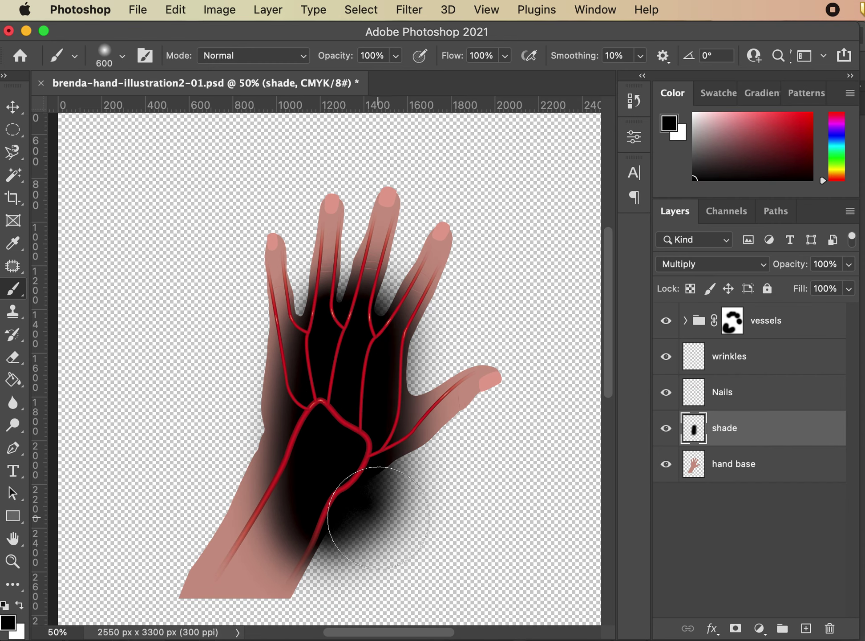
left_click(849, 264)
left_click_drag(850, 285, 810, 305)
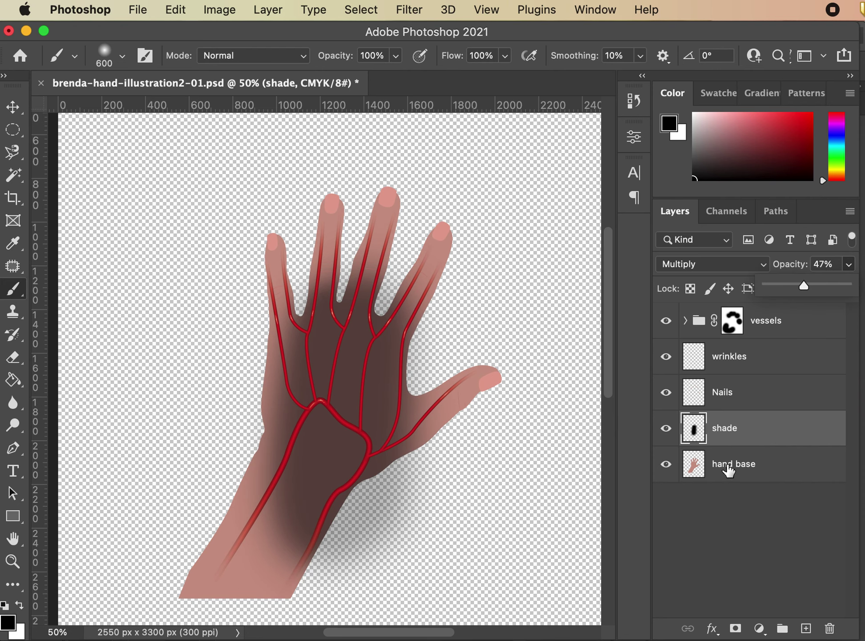
left_click(713, 533)
left_click(721, 522)
key("super+z")
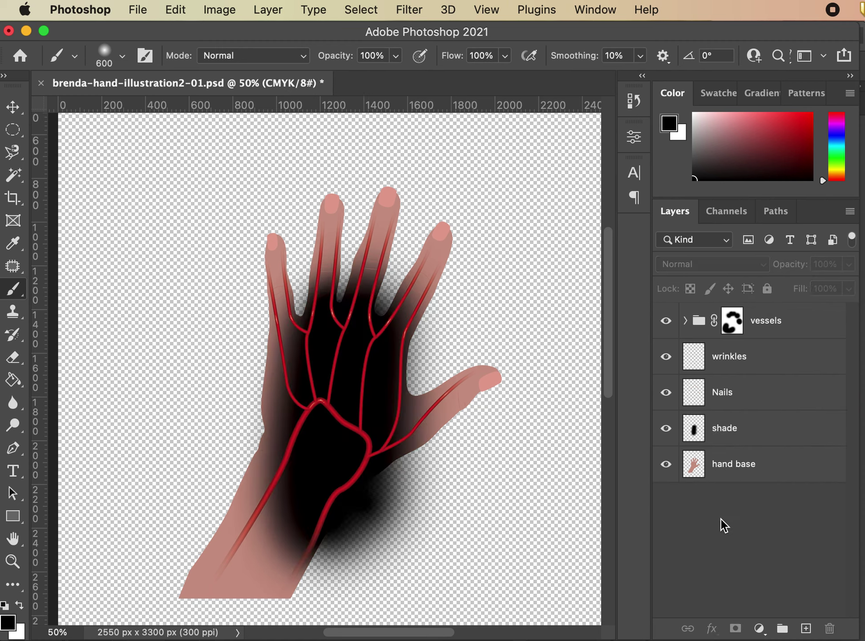
key("super+z")
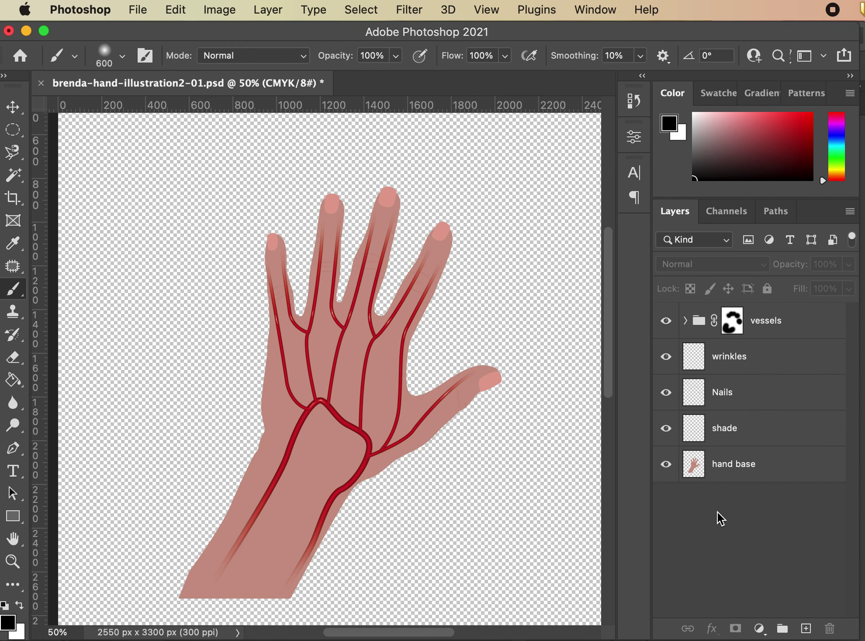
Step: Try painting black shading beside the index and middle fingers on the shade layer with a 300 px brush, and undo the strokes
left_click(739, 425)
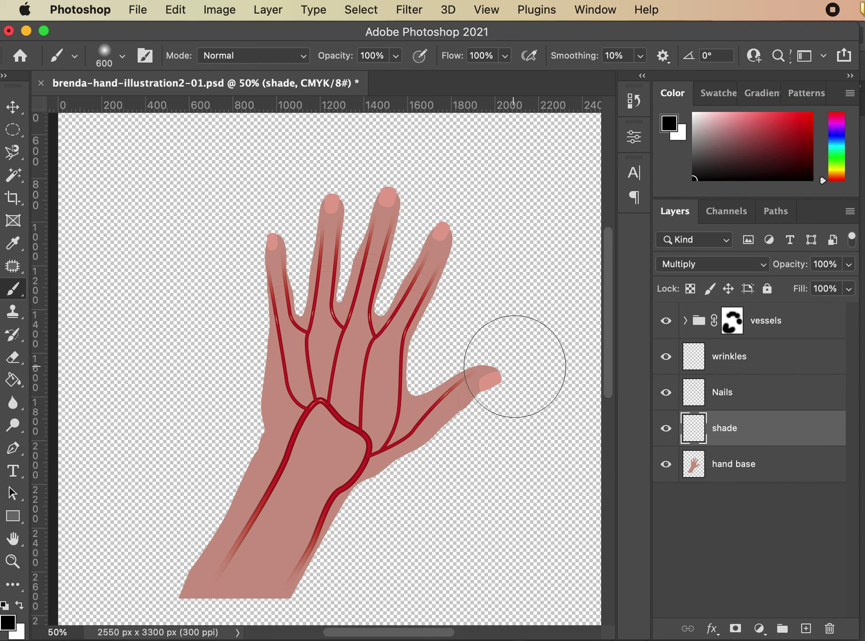
key("bracketleft")
key("bracketleft")
key("bracketleft")
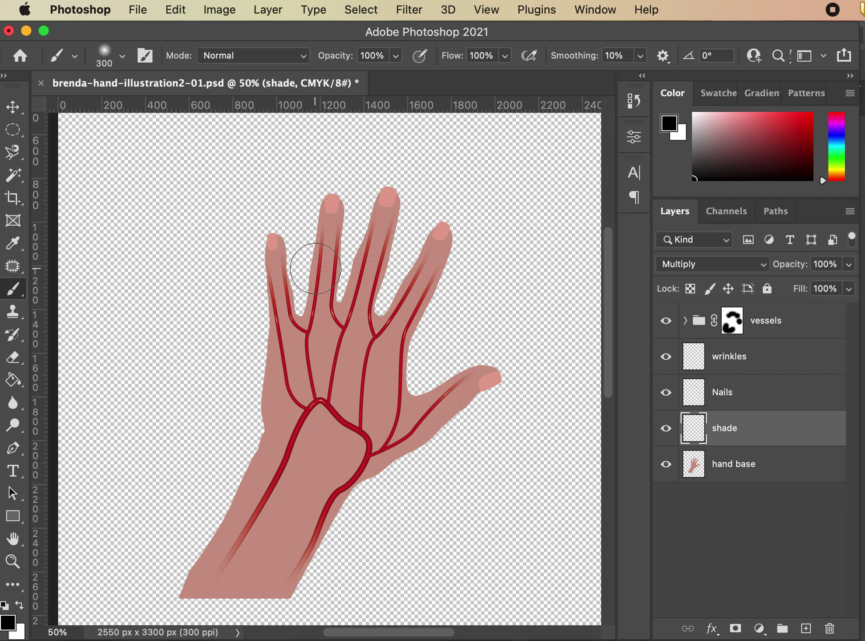
mouse_move(461, 265)
left_mouse_down()
mouse_move(413, 345)
mouse_move(406, 375)
mouse_move(421, 386)
left_mouse_up()
mouse_move(405, 205)
left_mouse_down()
mouse_move(379, 286)
mouse_move(383, 311)
left_mouse_up()
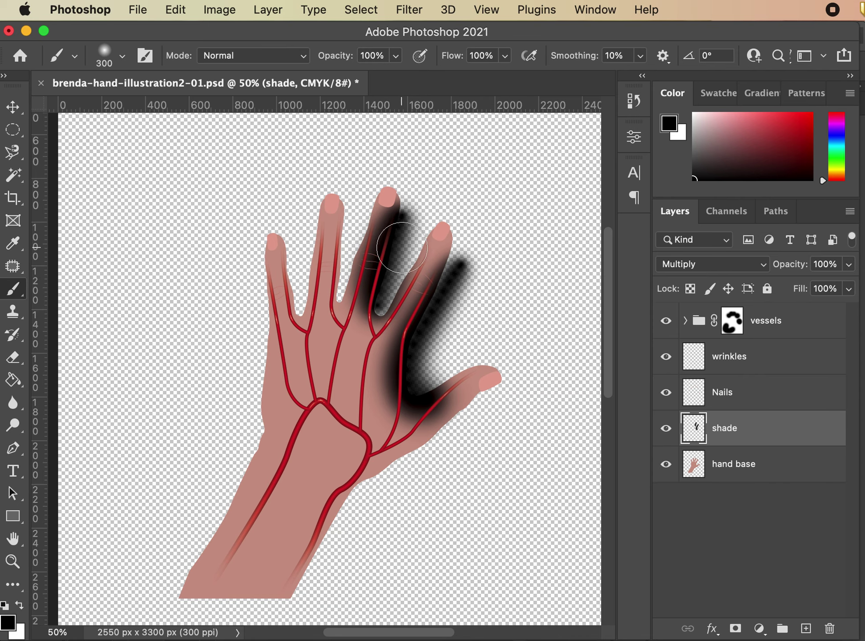
key("super+z")
key("super+z")
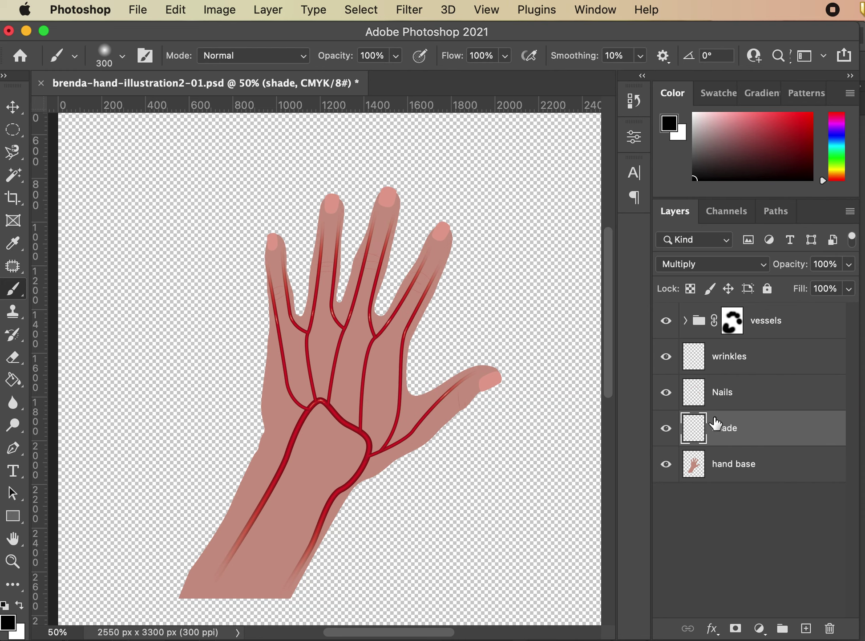
Step: Load the hand base layer's outline as a selection, test it with black brush strokes on that layer, and undo the painting
left_click(743, 470)
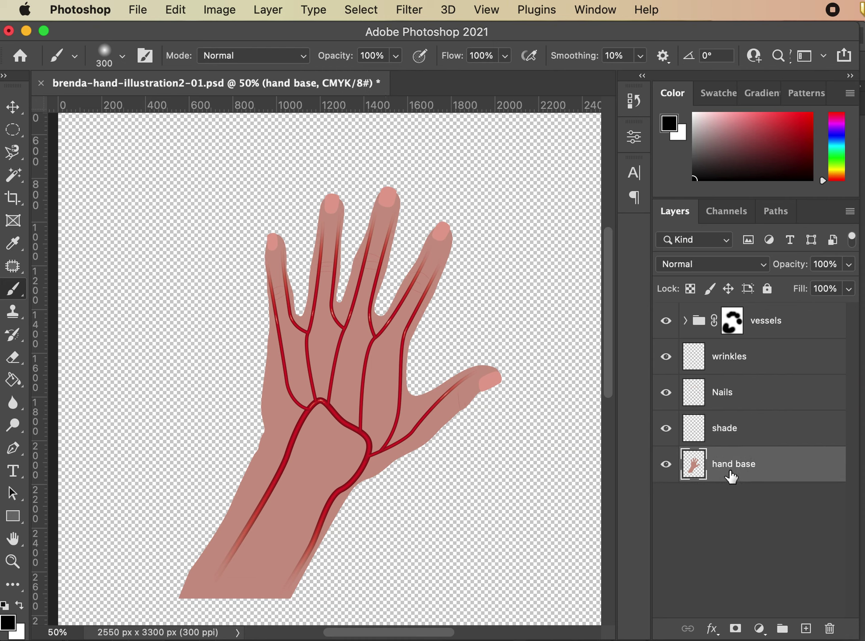
left_click(693, 464, "super")
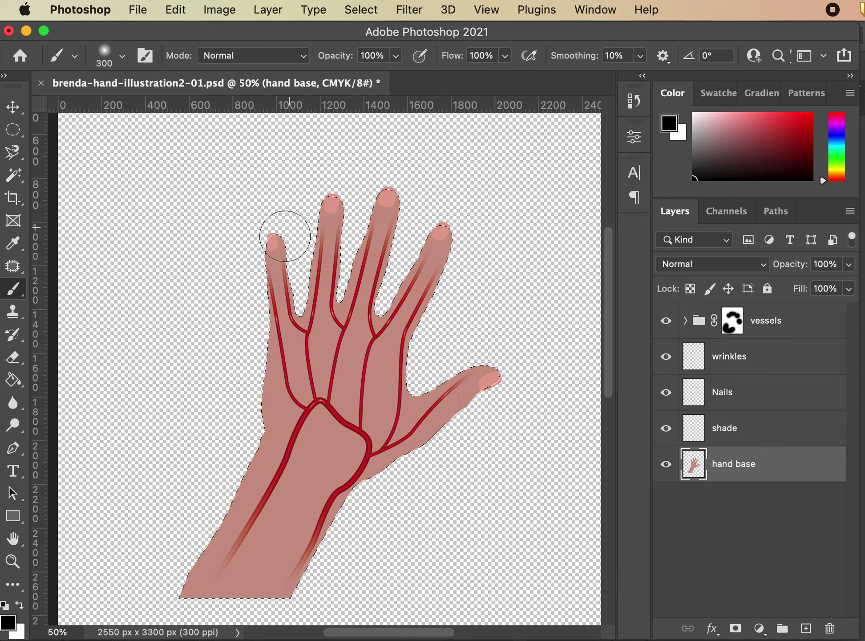
mouse_move(463, 251)
left_mouse_down()
mouse_move(359, 301)
mouse_move(503, 277)
mouse_move(260, 469)
mouse_move(462, 500)
mouse_move(295, 535)
mouse_move(146, 469)
mouse_move(187, 362)
mouse_move(285, 261)
mouse_move(299, 199)
mouse_move(406, 186)
left_mouse_up()
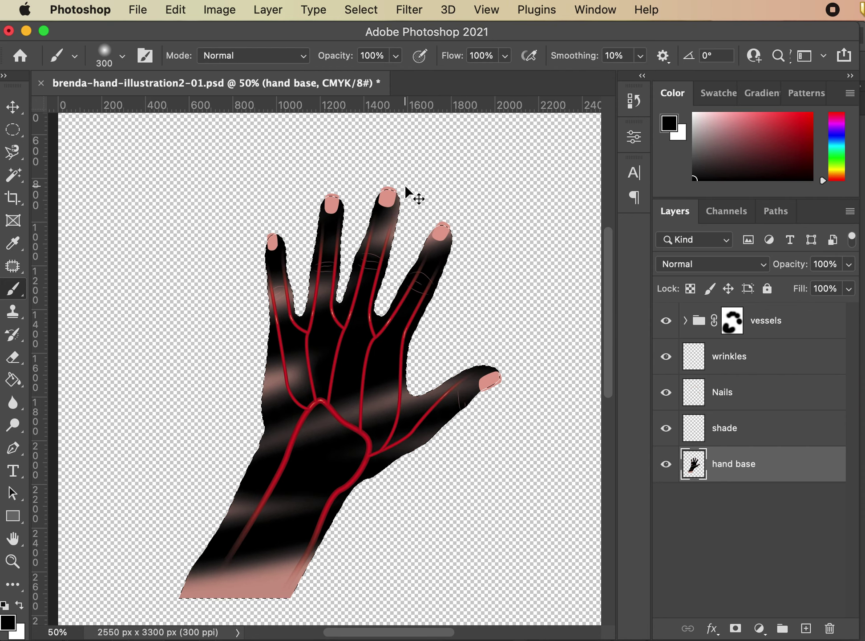
key("super+z")
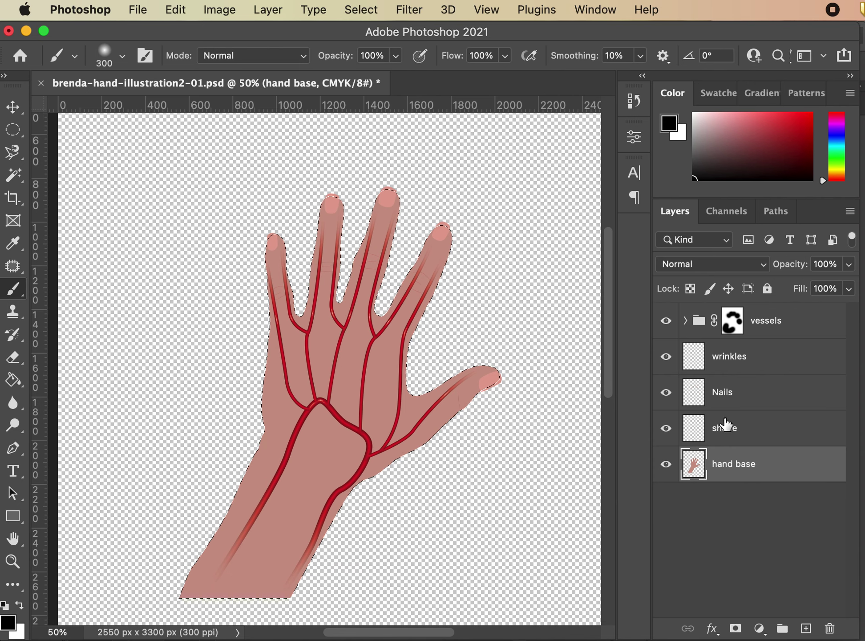
Step: Shade the thumb-side edges of the forearm, thumb and index finger on the shade layer with 13% brush opacity and 15% flow
left_click(744, 438)
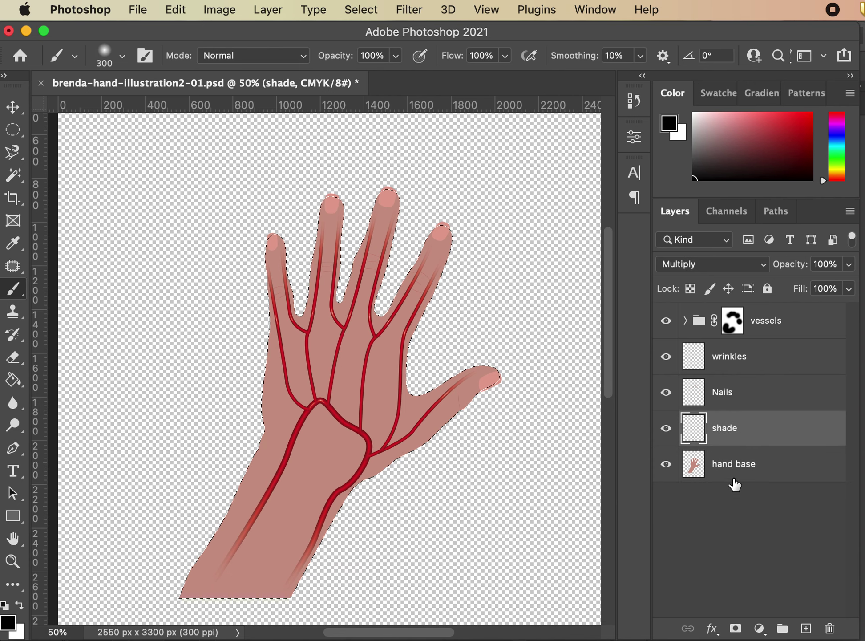
left_click(742, 461)
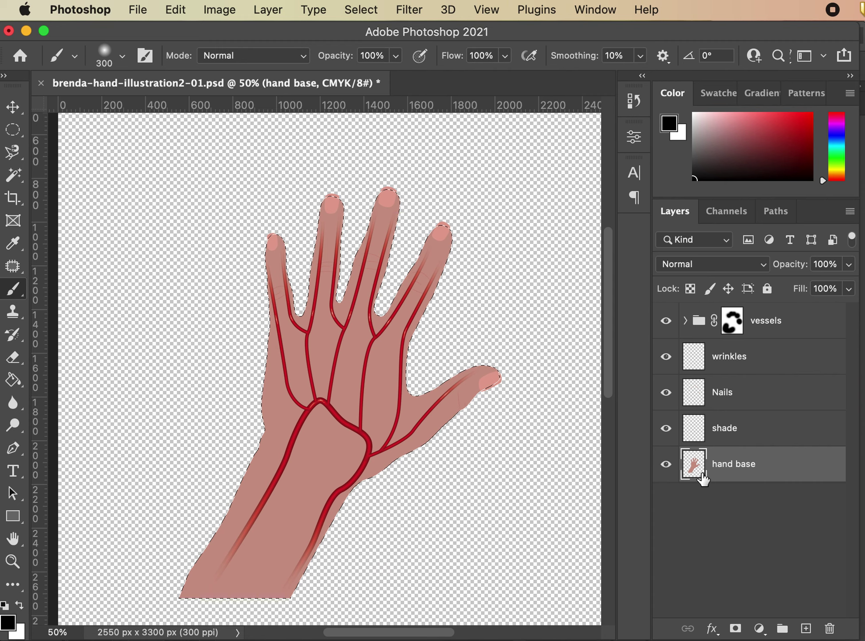
left_click(766, 434)
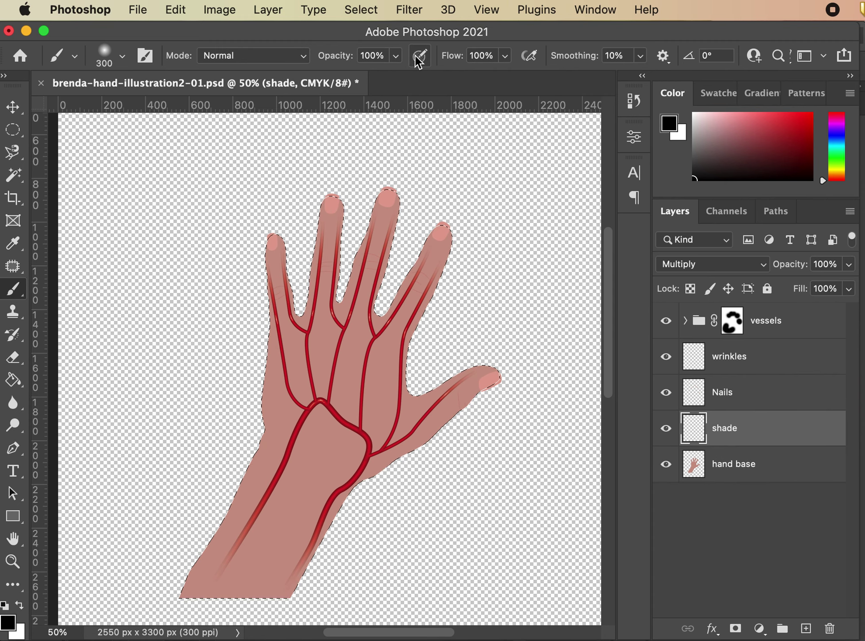
left_click(396, 56)
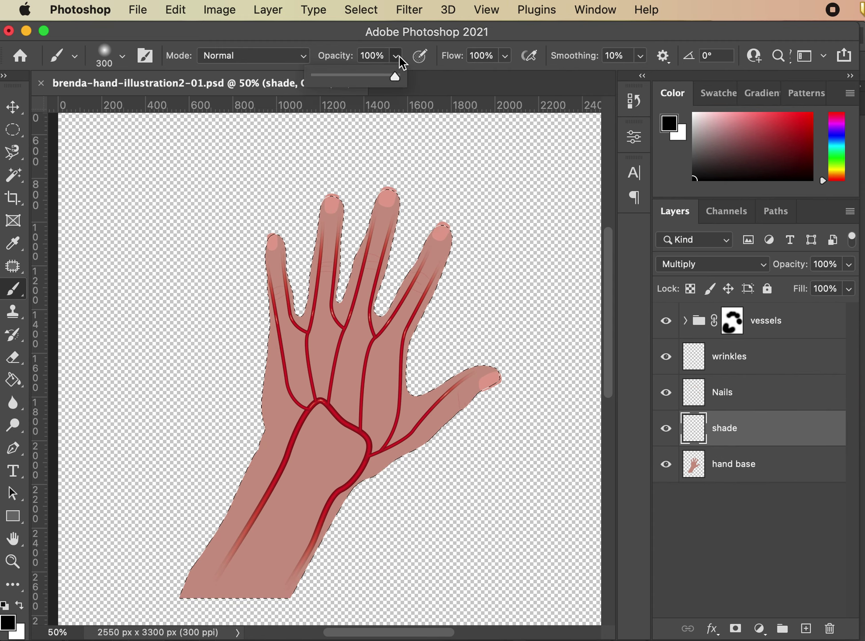
left_click(504, 58)
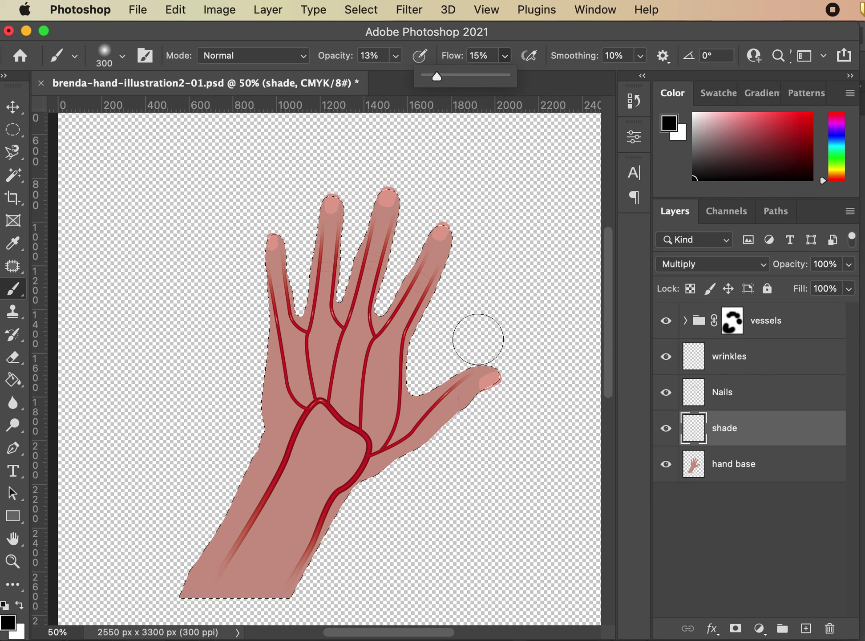
mouse_move(483, 421)
left_mouse_down()
mouse_move(460, 429)
mouse_move(440, 460)
mouse_move(320, 517)
mouse_move(303, 575)
mouse_move(283, 601)
left_mouse_up()
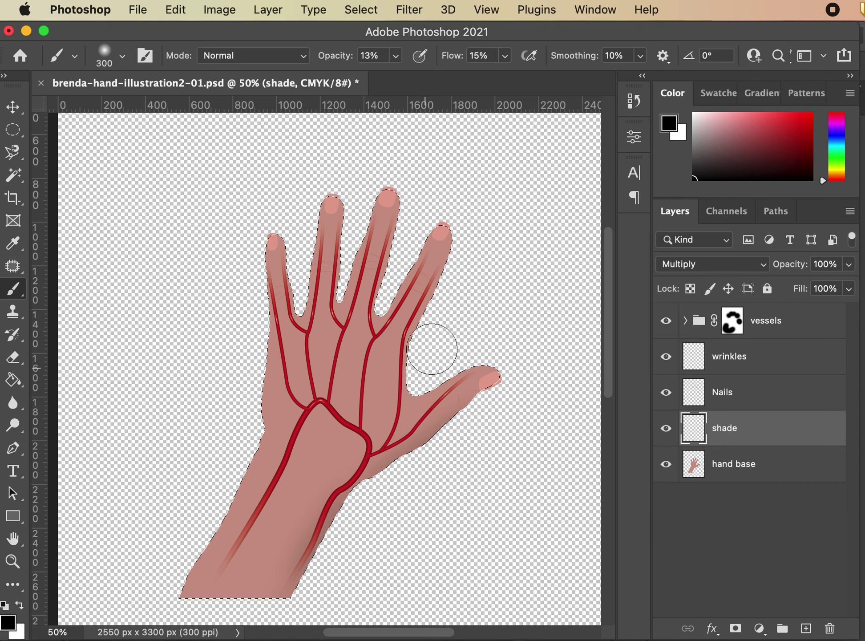
mouse_move(428, 343)
left_mouse_down()
mouse_move(425, 360)
mouse_move(471, 264)
mouse_move(460, 277)
mouse_move(464, 262)
mouse_move(459, 287)
mouse_move(387, 276)
left_mouse_up()
Step: Shade the middle finger's thumb-side edge and the gap beside the index finger with a 125 px brush, and undo the last stroke
scroll(420, 236, "up", 2)
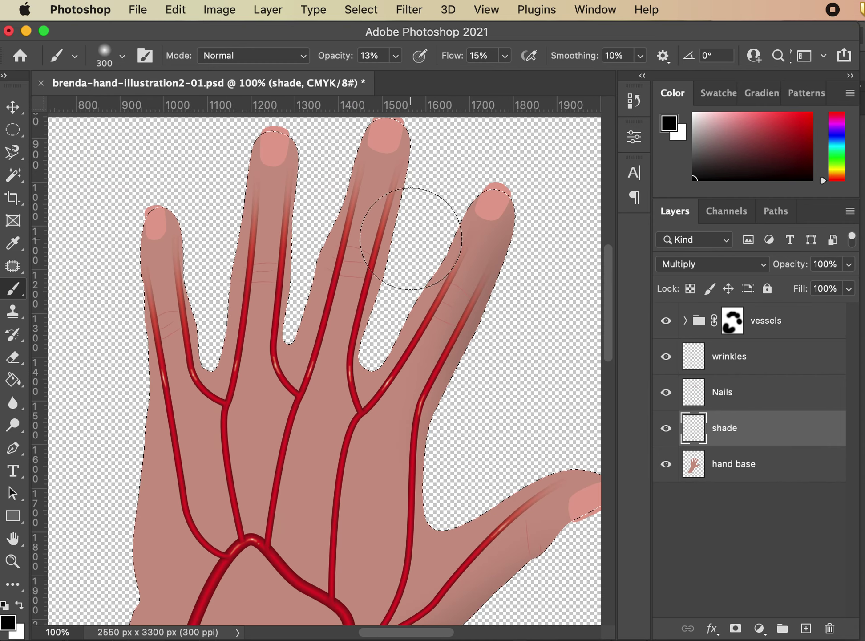
key("bracketleft")
key("bracketleft")
key("bracketleft")
key("bracketleft")
key("bracketleft")
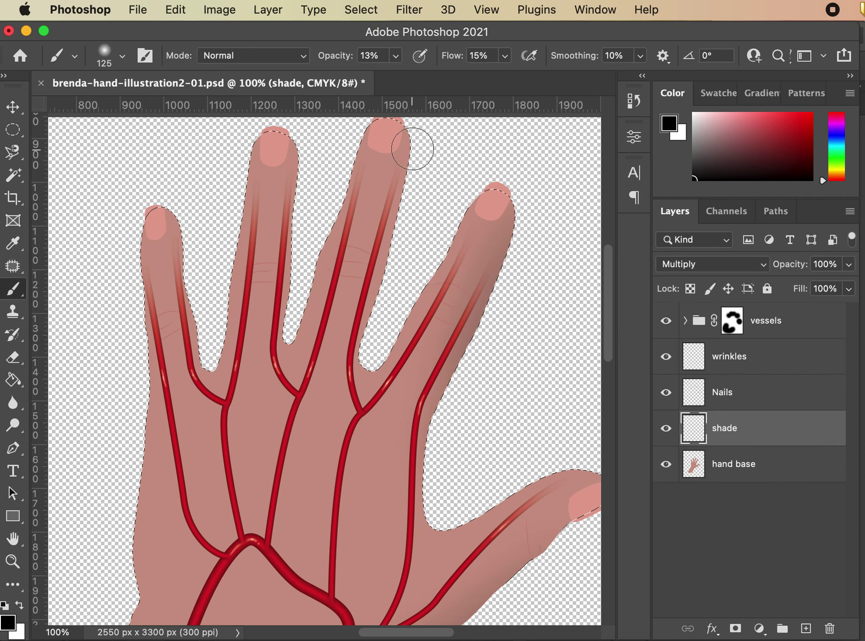
left_click_drag(412, 190, 400, 228)
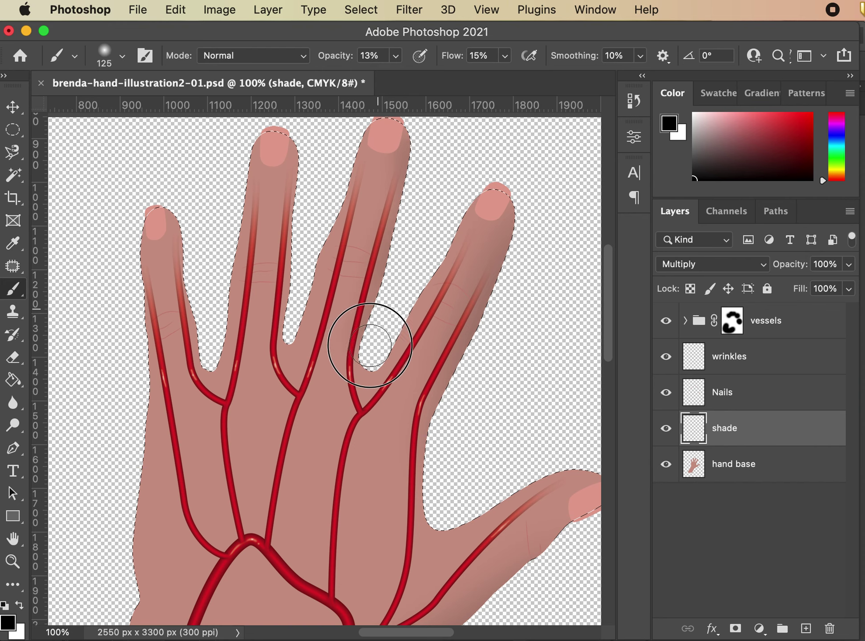
left_click_drag(370, 372, 361, 381)
left_click_drag(508, 210, 516, 200)
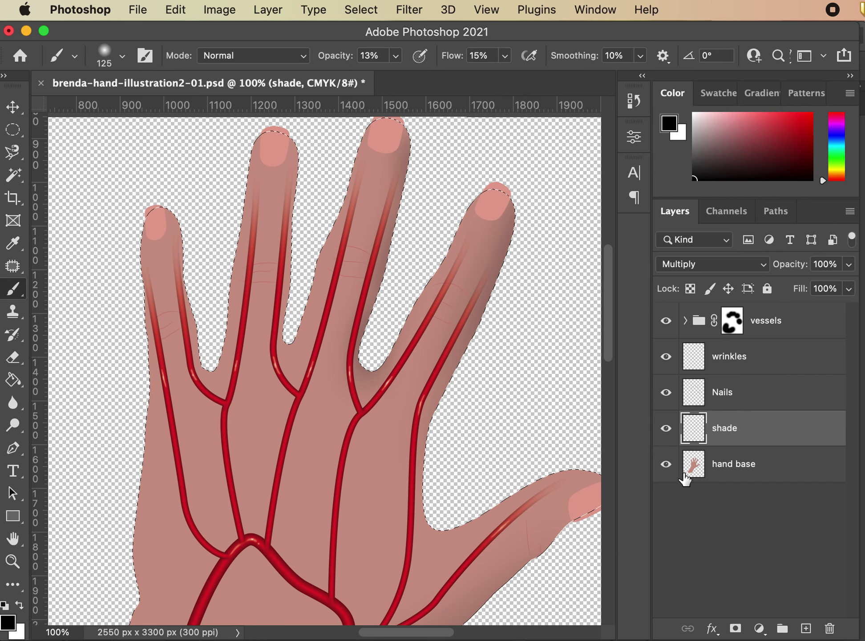
key("super+z")
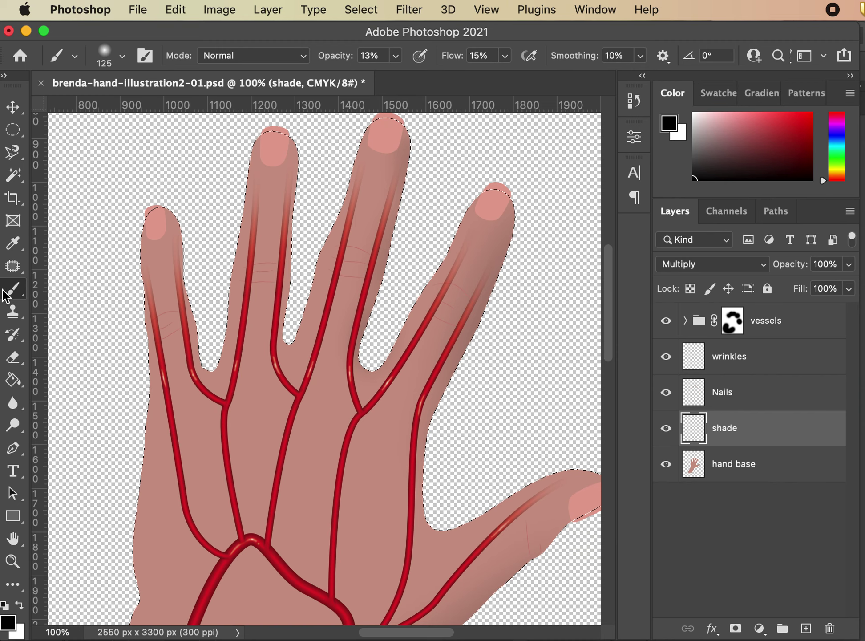
Step: Sample the skin colour, darken it to a reddish brown, and shade along the middle, ring and little fingers
left_click(319, 430, "alt")
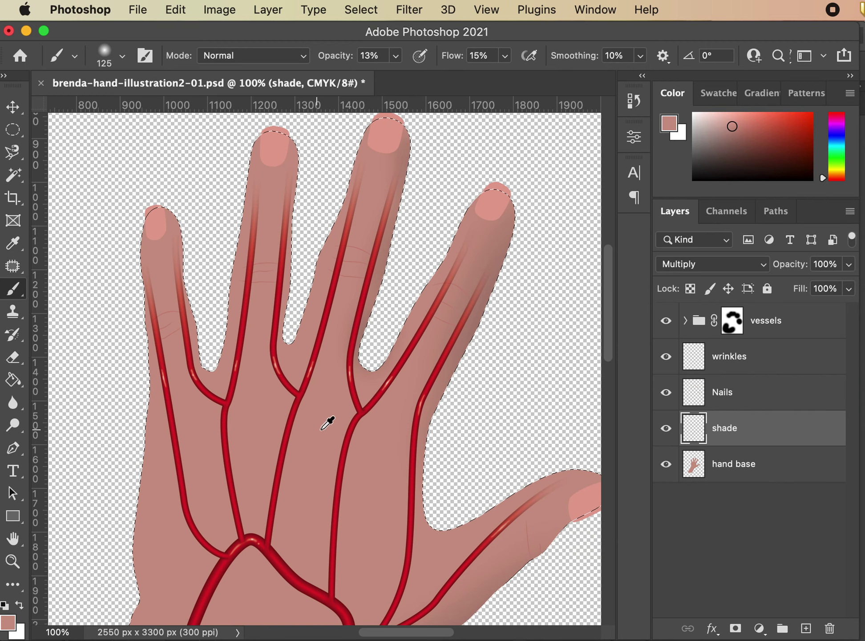
mouse_move(761, 134)
left_mouse_down()
mouse_move(772, 151)
mouse_move(765, 171)
left_mouse_up()
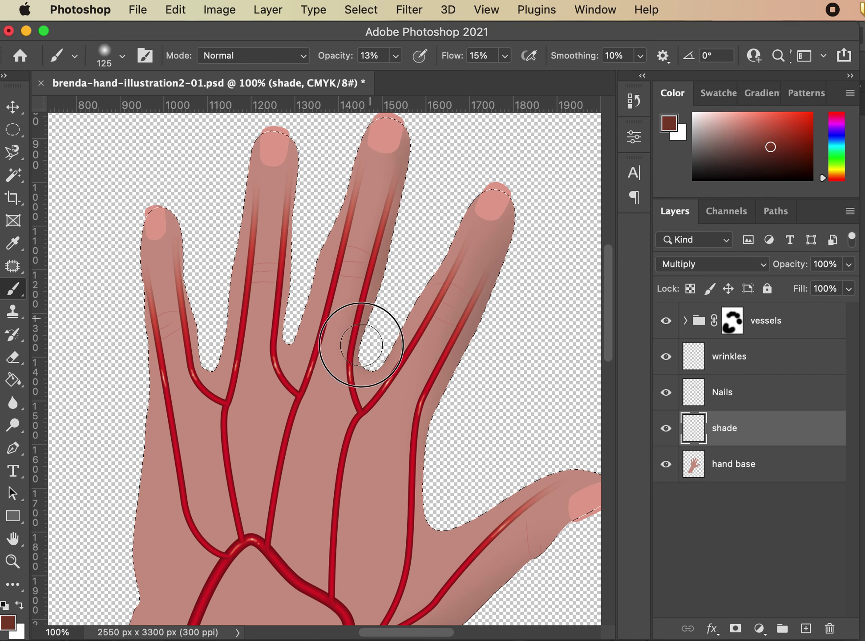
mouse_move(361, 345)
left_mouse_down()
mouse_move(361, 373)
mouse_move(352, 379)
mouse_move(356, 370)
left_mouse_up()
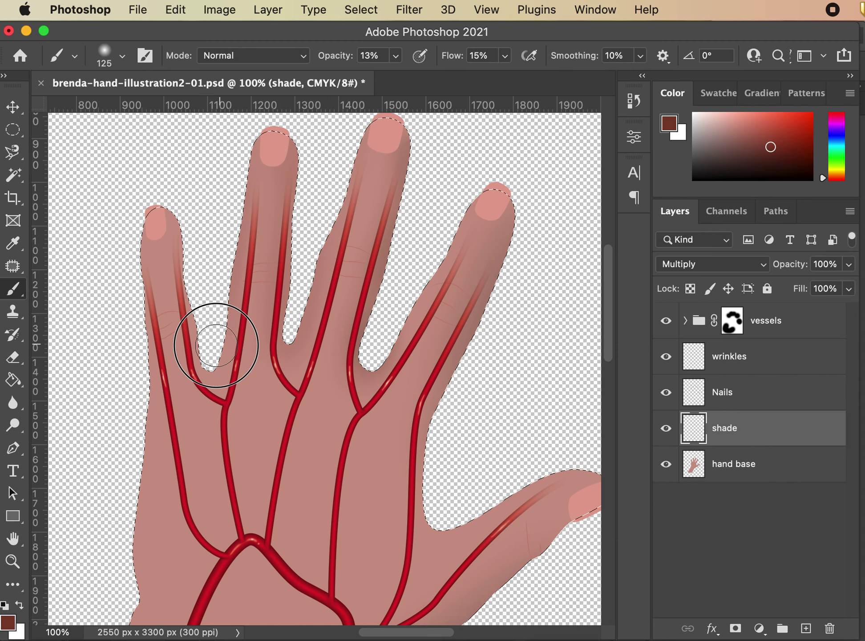
mouse_move(183, 243)
left_mouse_down()
mouse_move(214, 357)
mouse_move(181, 206)
mouse_move(191, 220)
left_mouse_up()
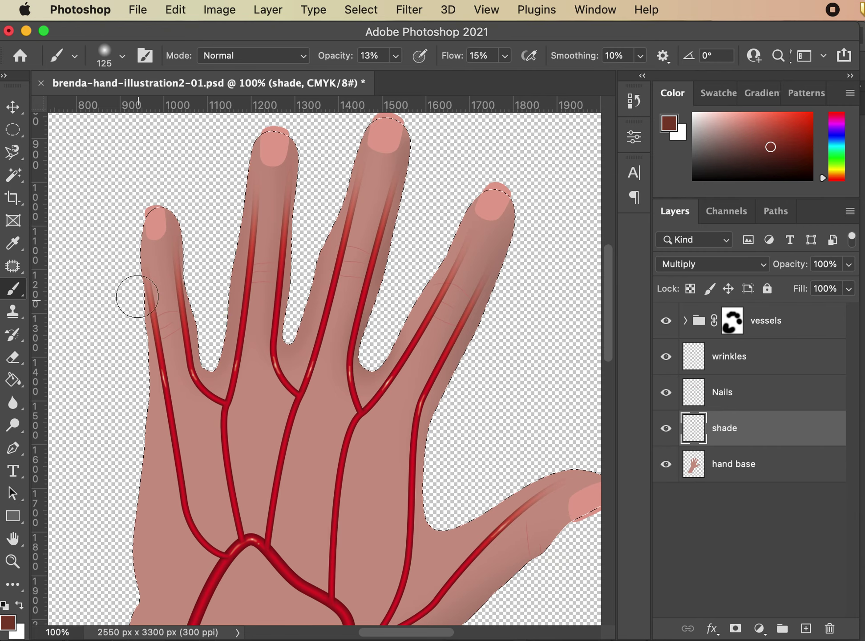
mouse_move(131, 294)
left_mouse_down()
mouse_move(131, 363)
mouse_move(144, 405)
left_mouse_up()
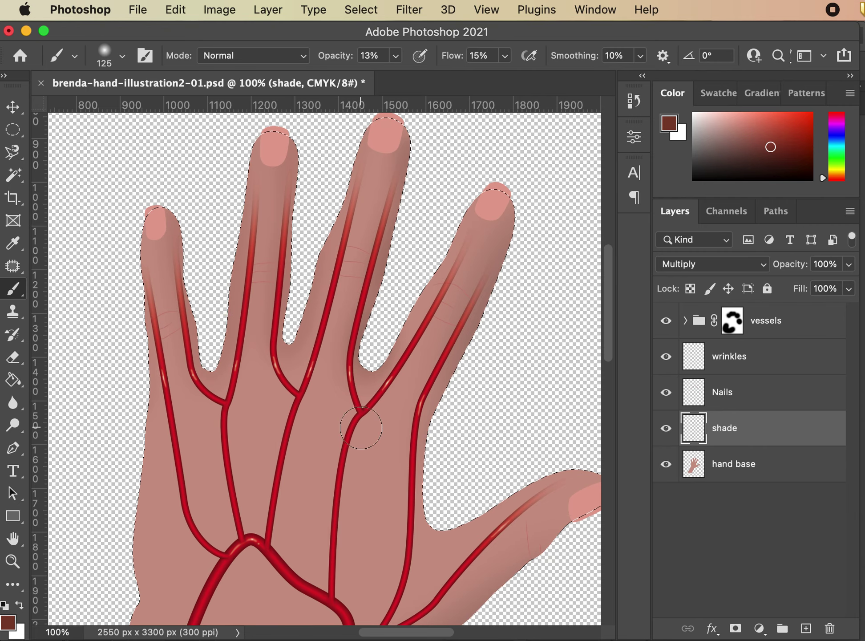
Step: Shade the edge of the hand between the index finger and thumb with a 300 px brush
mouse_move(363, 425)
left_mouse_down()
mouse_move(376, 255)
mouse_move(417, 273)
mouse_move(486, 173)
mouse_move(438, 268)
mouse_move(433, 341)
mouse_move(482, 348)
mouse_move(437, 344)
mouse_move(465, 222)
mouse_move(427, 292)
mouse_move(422, 329)
left_mouse_up()
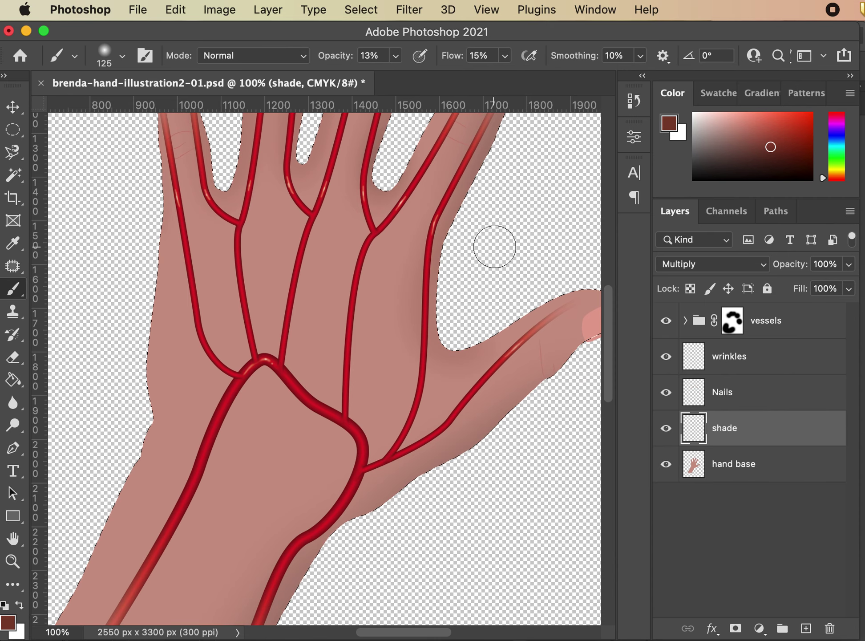
key("bracketright")
key("bracketright")
key("bracketright")
key("bracketright")
key("bracketright")
mouse_move(451, 274)
left_mouse_down()
mouse_move(444, 261)
mouse_move(405, 308)
left_mouse_up()
left_click_drag(458, 193, 388, 96)
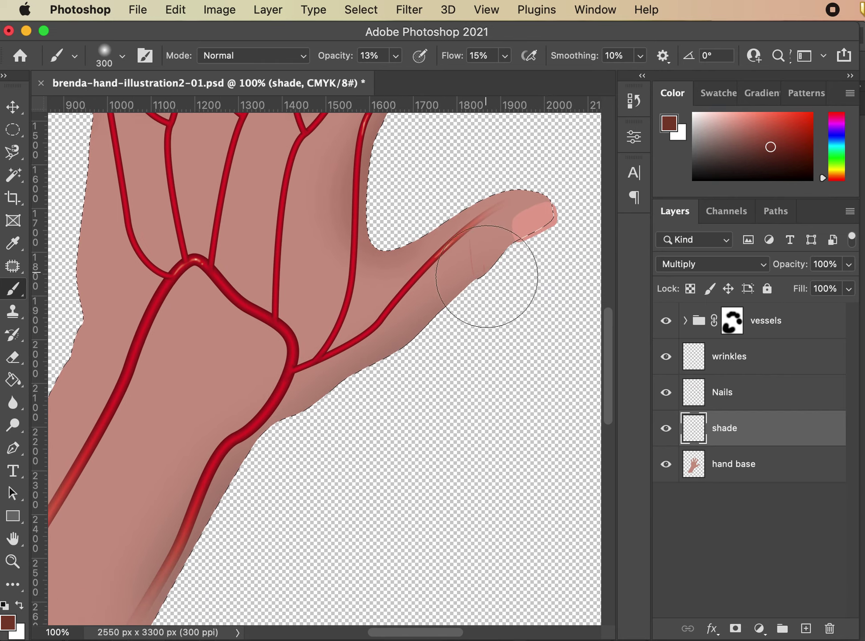
Step: Shade the thumb's lower edge and the thumb side of the wrist with the reddish-brown brush
mouse_move(483, 270)
left_mouse_down()
mouse_move(428, 381)
mouse_move(510, 303)
mouse_move(263, 461)
mouse_move(269, 444)
mouse_move(353, 460)
mouse_move(446, 361)
mouse_move(447, 316)
left_mouse_up()
mouse_move(447, 315)
left_mouse_down()
mouse_move(352, 255)
mouse_move(250, 466)
mouse_move(352, 254)
mouse_move(344, 269)
mouse_move(367, 321)
left_mouse_up()
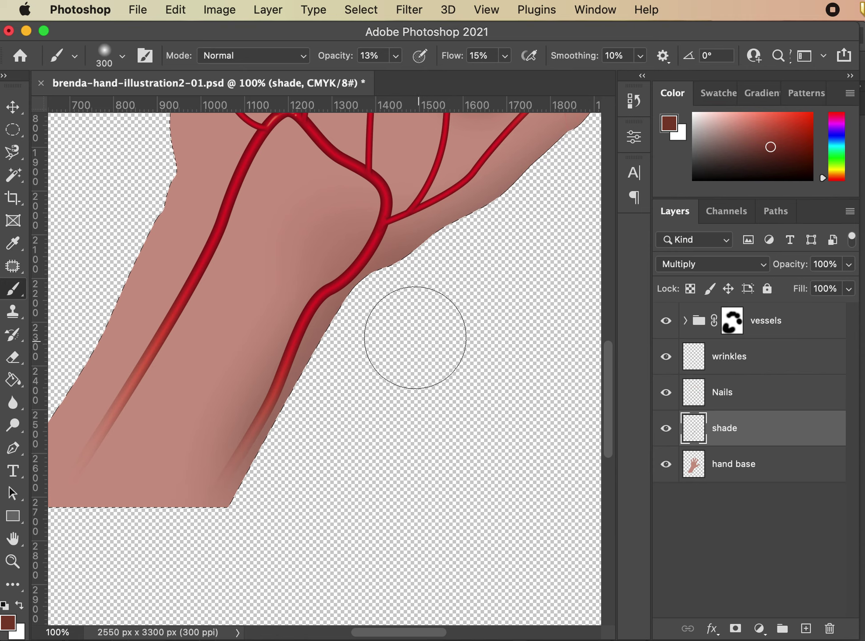
left_click_drag(371, 193, 341, 210)
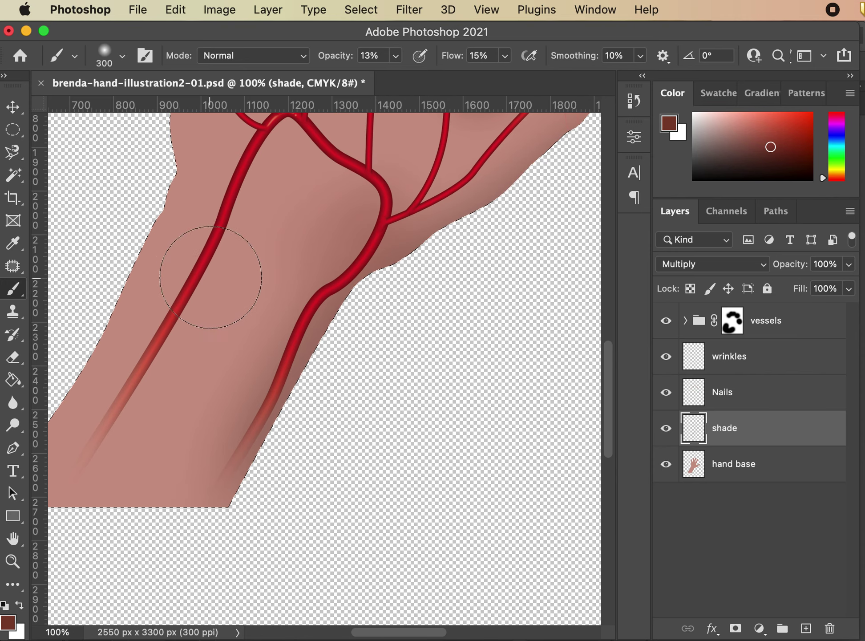
Step: Shade the little-finger side of the hand and forearm and the base of the fingers, and undo the last stroke
key("super+minus")
key("super+minus")
left_click_drag(320, 329, 416, 458)
mouse_move(300, 151)
left_mouse_down()
mouse_move(307, 368)
mouse_move(296, 380)
mouse_move(304, 330)
mouse_move(309, 376)
mouse_move(274, 466)
mouse_move(235, 508)
mouse_move(267, 414)
left_mouse_up()
mouse_move(315, 350)
left_mouse_down()
mouse_move(313, 367)
mouse_move(296, 300)
left_mouse_up()
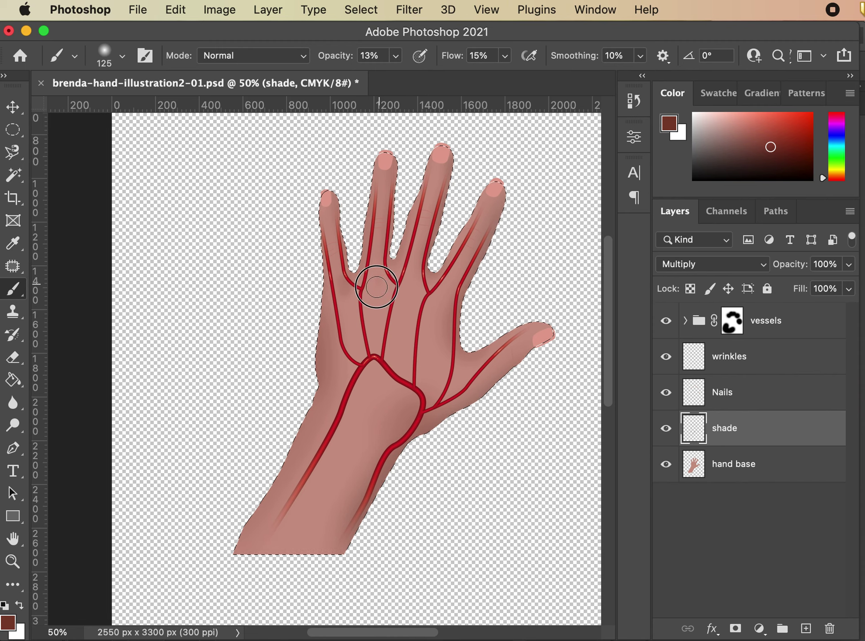
key("super+z")
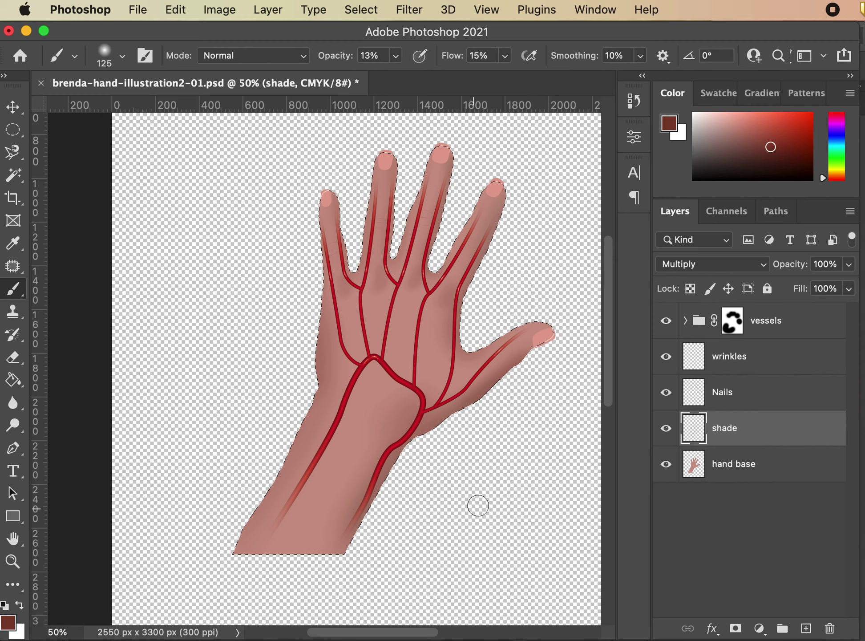
Step: Compare the hand with and without shading by toggling the shade layer's visibility
left_click(667, 430)
left_click(667, 432)
left_click(667, 434)
left_click(667, 430)
left_click(667, 433)
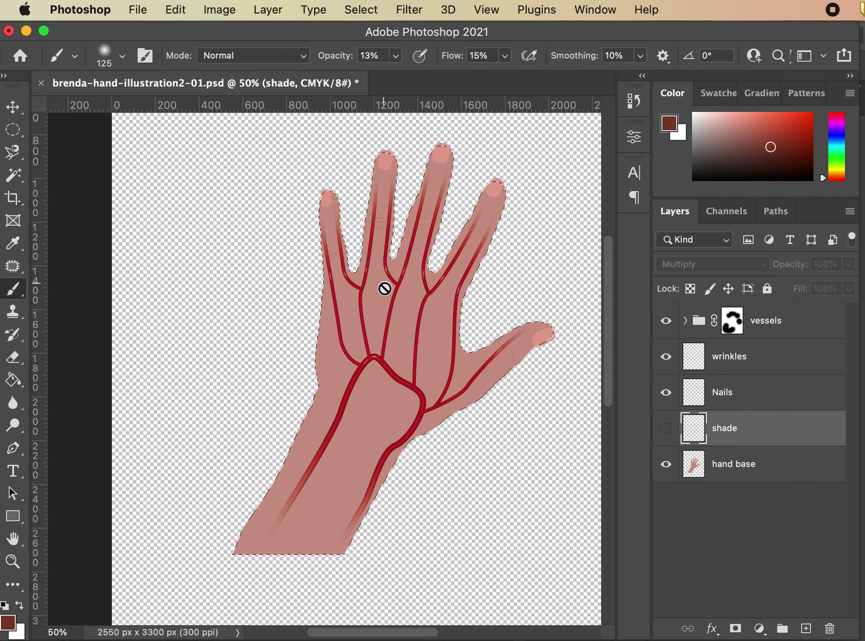
left_click(665, 429)
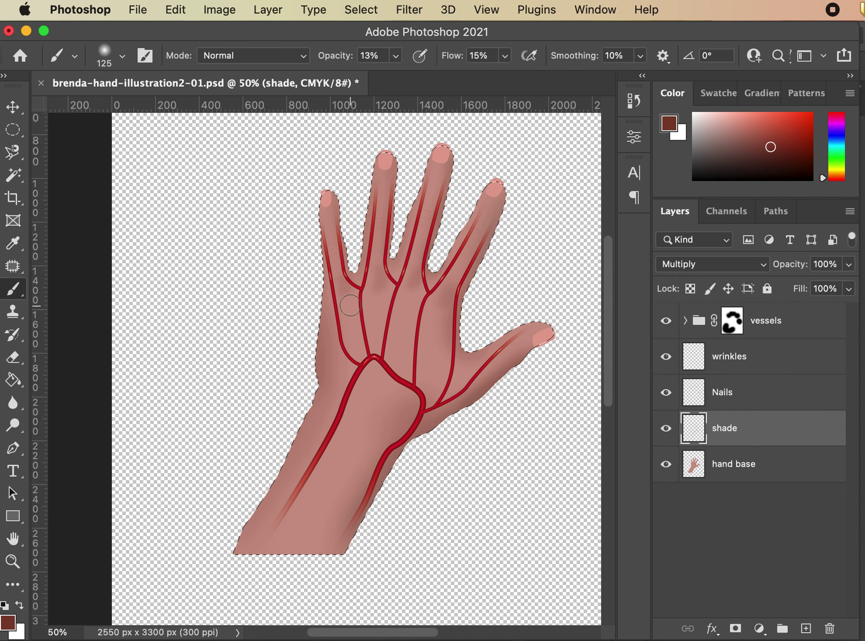
Step: Add shading between the vessels on the back of the hand and at the thumb's base, undoing unwanted strokes
mouse_move(360, 339)
left_mouse_down()
mouse_move(374, 380)
mouse_move(378, 282)
mouse_move(376, 368)
left_mouse_up()
mouse_move(429, 311)
left_mouse_down()
mouse_move(385, 311)
mouse_move(383, 294)
mouse_move(373, 392)
mouse_move(423, 323)
mouse_move(417, 303)
mouse_move(375, 387)
mouse_move(436, 374)
left_mouse_up()
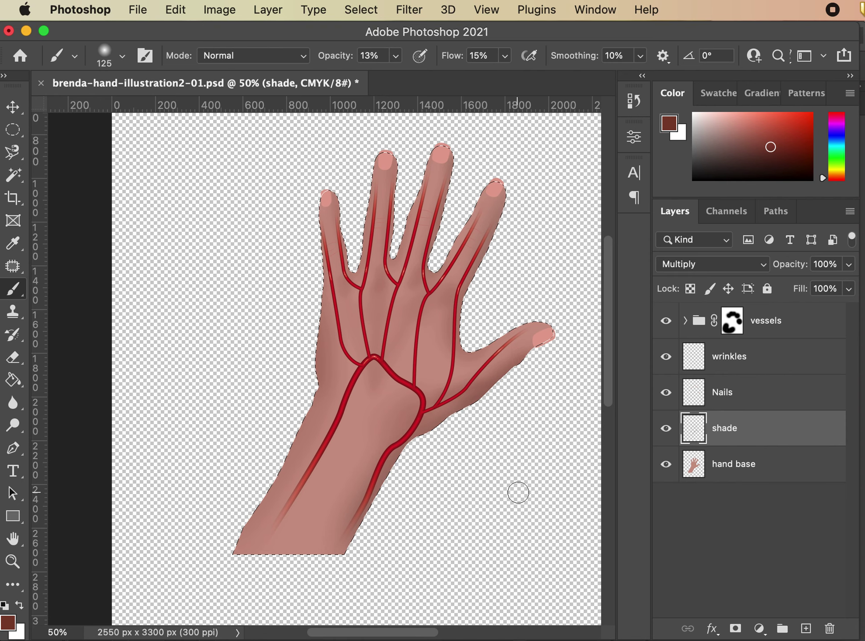
key("super+z")
key("super+z")
key("super+z")
key("super+z")
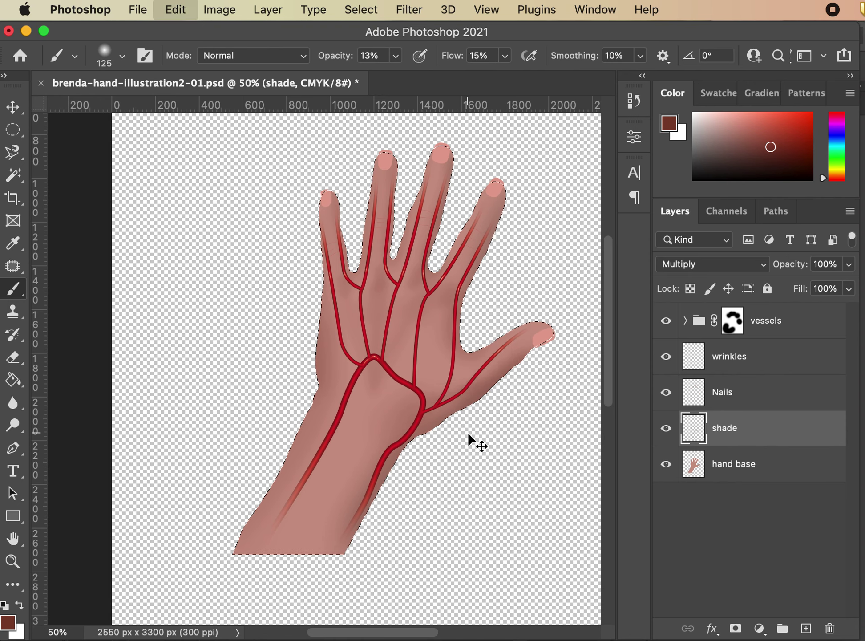
mouse_move(448, 415)
left_mouse_down()
mouse_move(466, 413)
mouse_move(430, 417)
mouse_move(417, 453)
mouse_move(428, 424)
mouse_move(409, 434)
mouse_move(465, 415)
mouse_move(439, 422)
left_mouse_up()
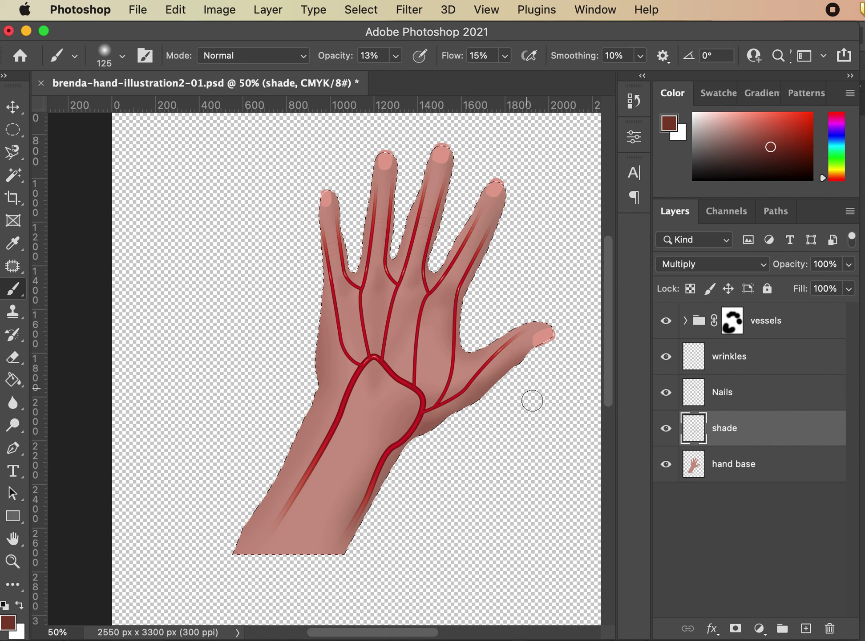
Step: Hide the vessels group and erase the shading in the middle of the back of the hand with a soft 500 px eraser
left_click(666, 321)
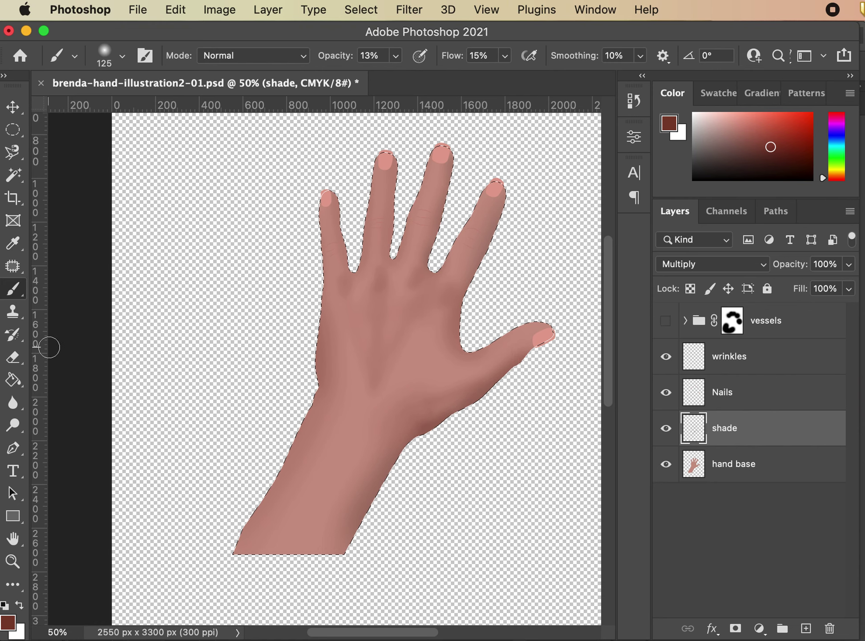
left_click(13, 358)
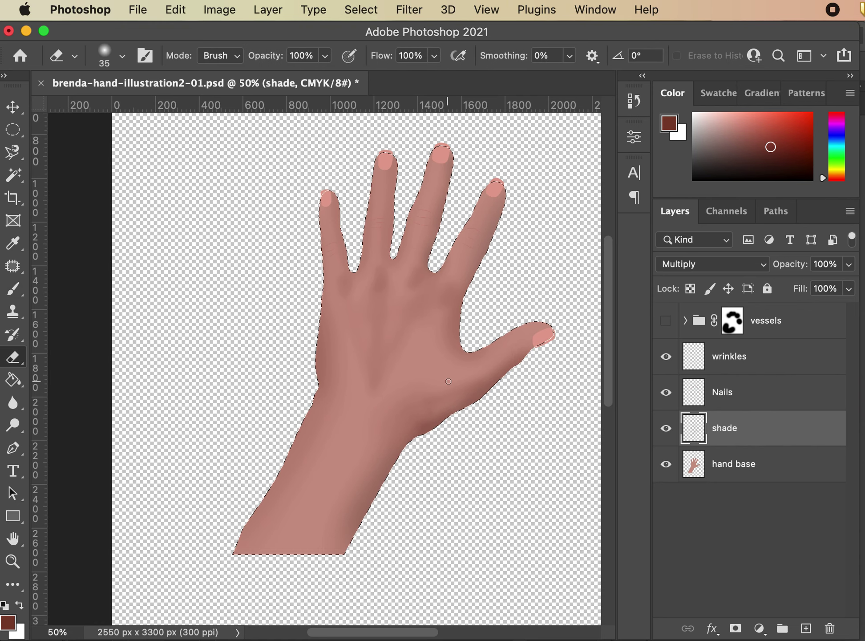
key("bracketright")
key("bracketright")
key("bracketright")
key("bracketright")
left_click(393, 352)
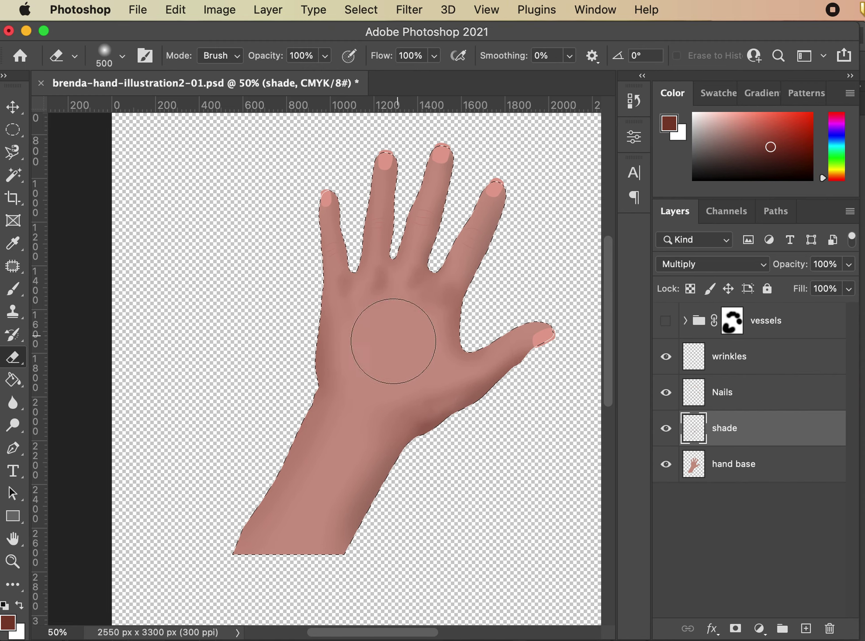
Step: Repaint soft shading lines from between the knuckles toward the wrist with the 125 px brush, undoing unwanted strokes
left_click(13, 290)
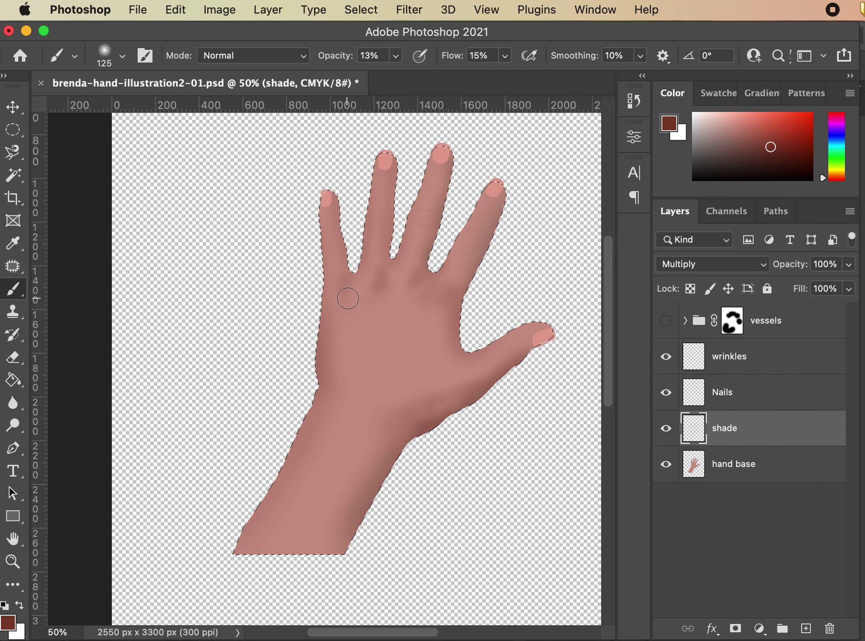
left_click_drag(350, 302, 372, 367)
mouse_move(381, 294)
left_mouse_down()
mouse_move(384, 286)
mouse_move(385, 355)
mouse_move(412, 284)
mouse_move(399, 356)
mouse_move(425, 335)
mouse_move(434, 300)
mouse_move(440, 306)
mouse_move(405, 374)
left_mouse_up()
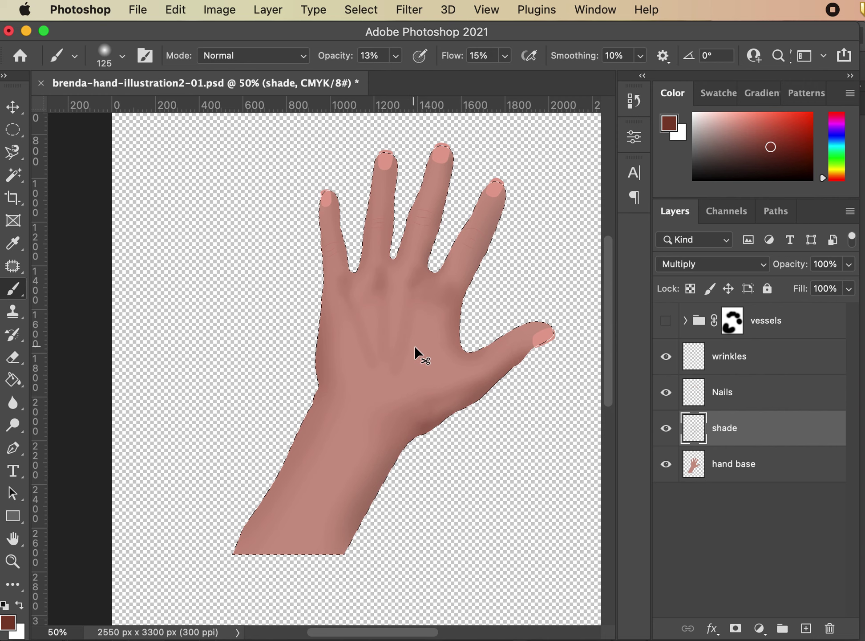
mouse_move(394, 368)
left_mouse_down()
mouse_move(388, 363)
mouse_move(447, 301)
left_mouse_up()
key("super+z")
mouse_move(390, 338)
left_mouse_down()
mouse_move(383, 368)
mouse_move(415, 301)
left_mouse_up()
key("super+z")
left_click_drag(386, 371, 450, 291)
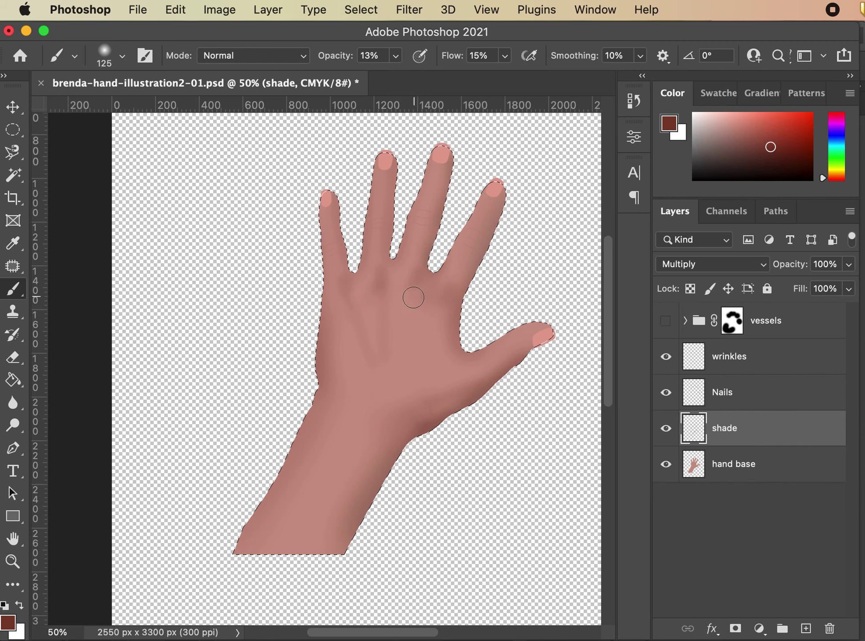
mouse_move(410, 289)
left_mouse_down()
mouse_move(373, 381)
mouse_move(447, 302)
mouse_move(393, 361)
mouse_move(358, 428)
left_mouse_up()
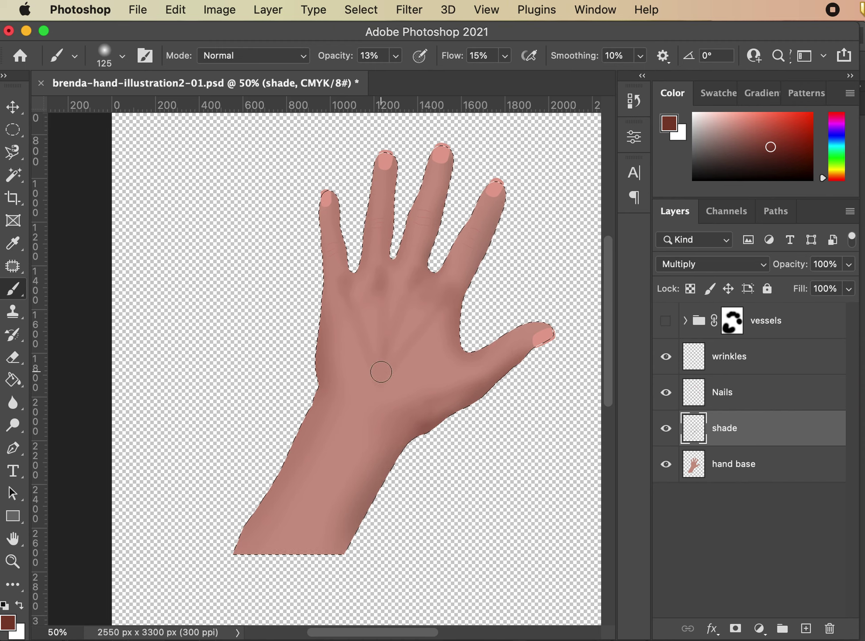
left_click(353, 367)
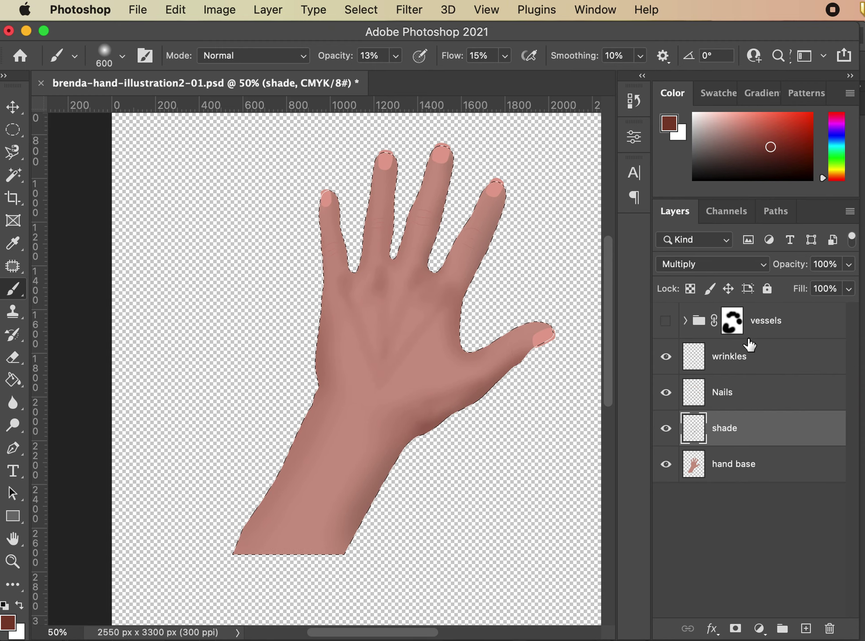
Step: Show the vessels group again, comparing the shaded hand with and without the vessels
left_click(666, 321)
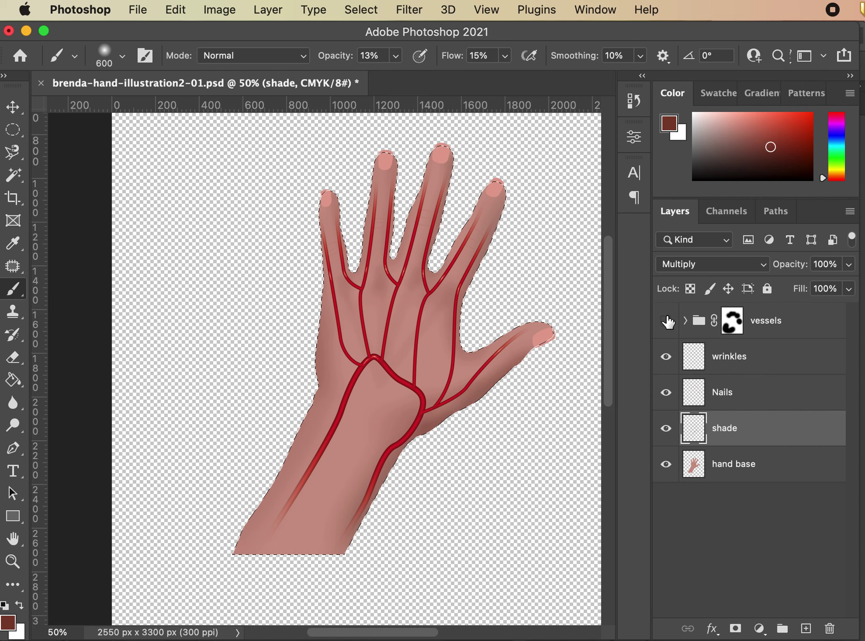
left_click(667, 321)
left_click(667, 321)
left_click(666, 321)
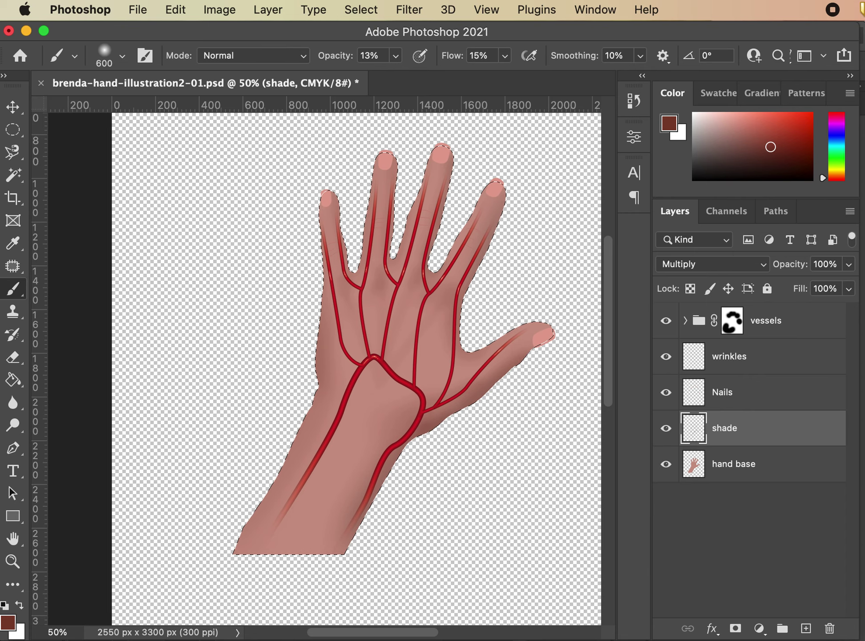
Step: Move the shade layer above the wrinkles layer, directly beneath the vessels group
key("super+1")
left_click_drag(433, 319, 323, 460)
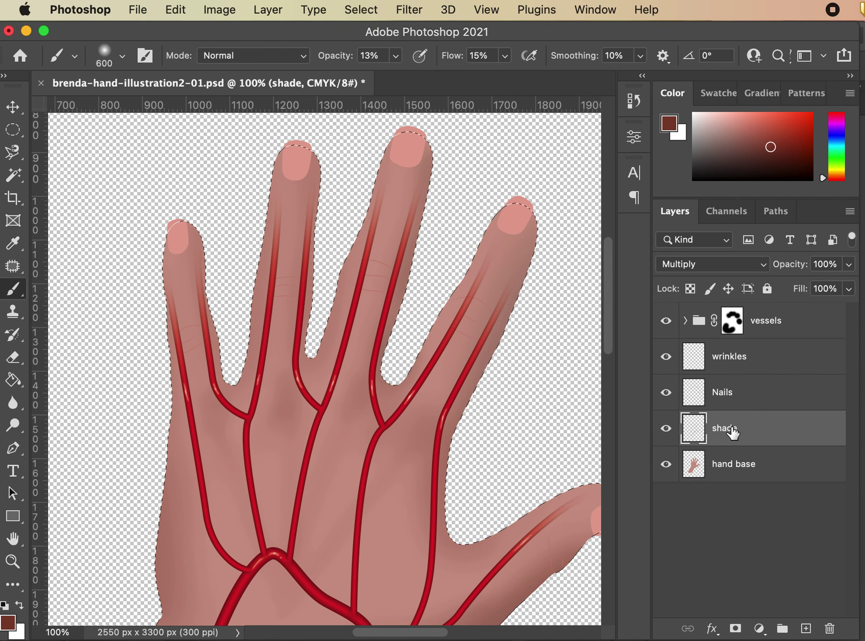
left_click(734, 433)
left_click_drag(734, 433, 723, 356)
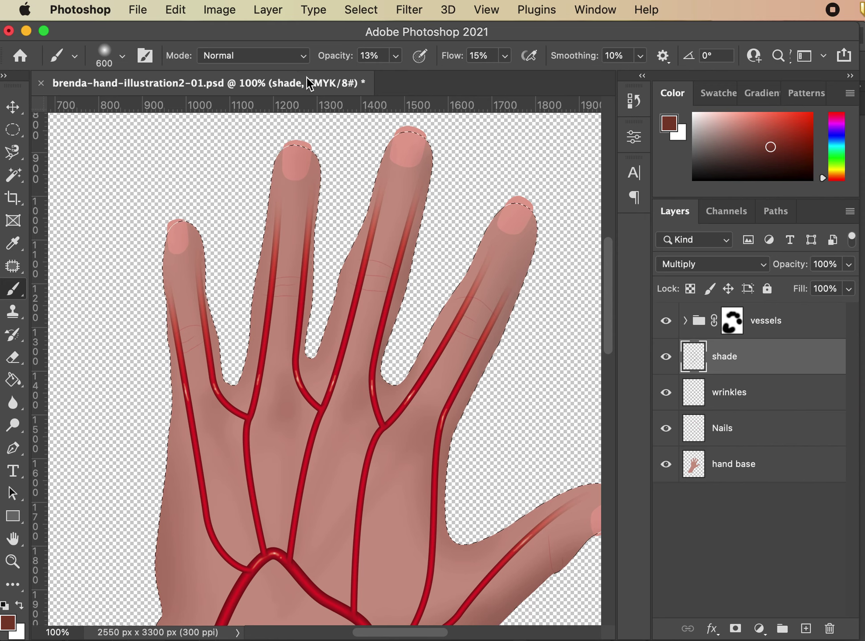
Step: Shade around the fingernails and thumbnail with the brush reduced to 45 px, and clear the hand selection
key("bracketleft")
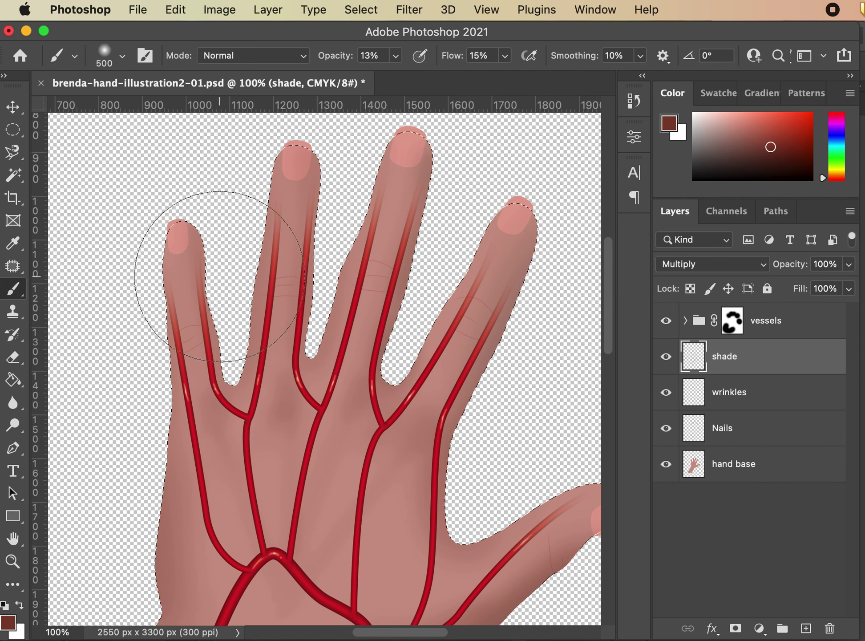
key("bracketleft")
key("bracketleft")
key("bracketleft")
key("bracketleft")
key("bracketleft")
key("bracketleft")
key("bracketleft")
key("bracketleft")
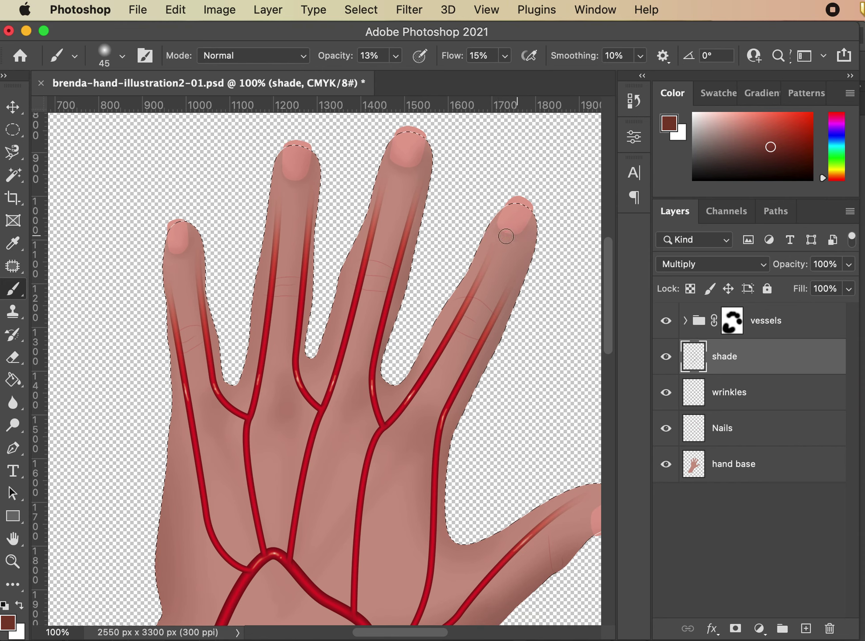
left_click_drag(522, 347, 445, 225)
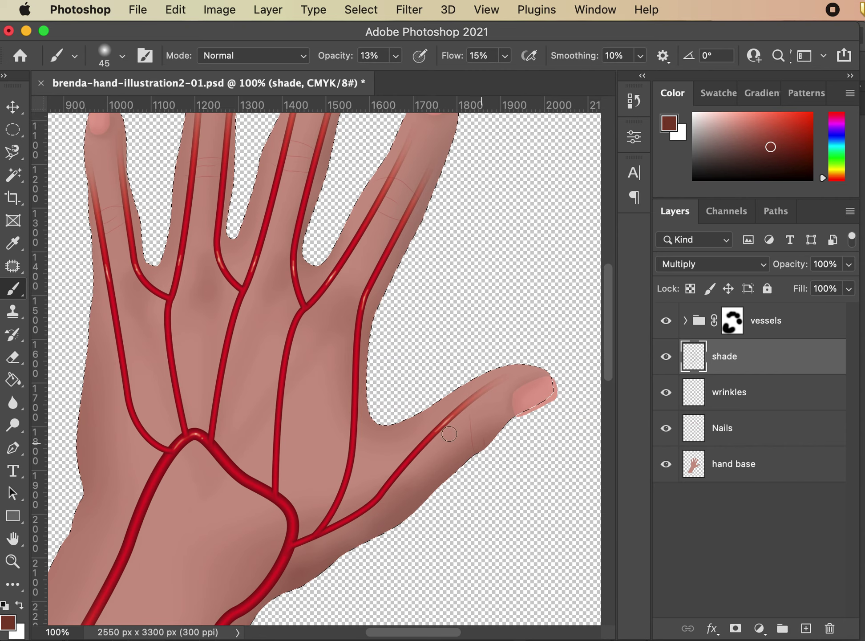
key("super+minus")
key("super+minus")
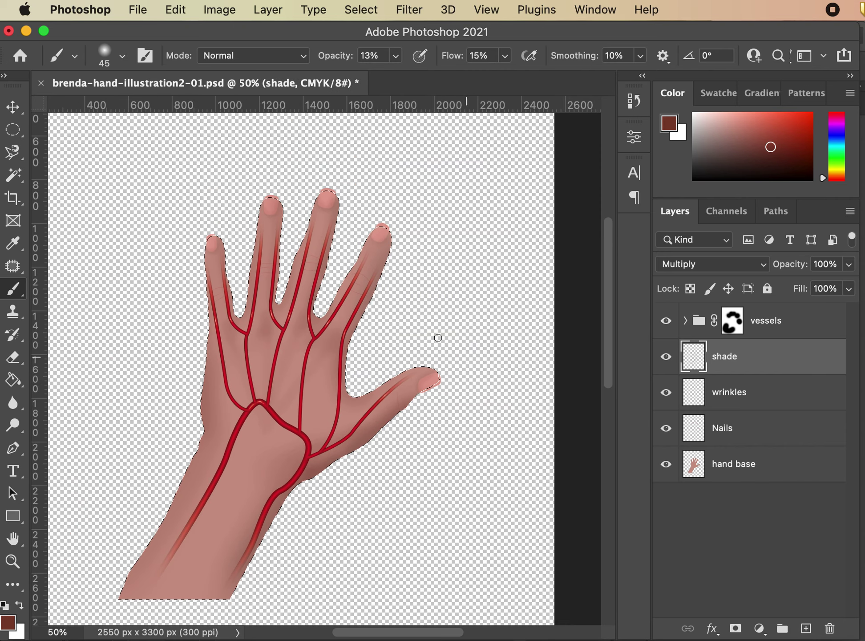
key("super+d")
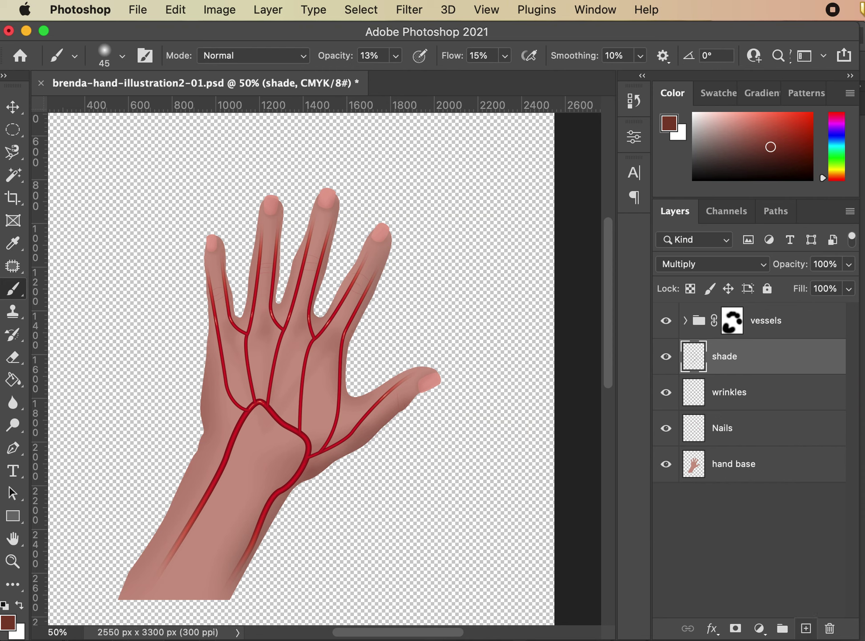
Step: Add a layer named "highlight" above the shade layer and load the hand base outline as a selection
left_click(806, 628)
double_click(731, 354)
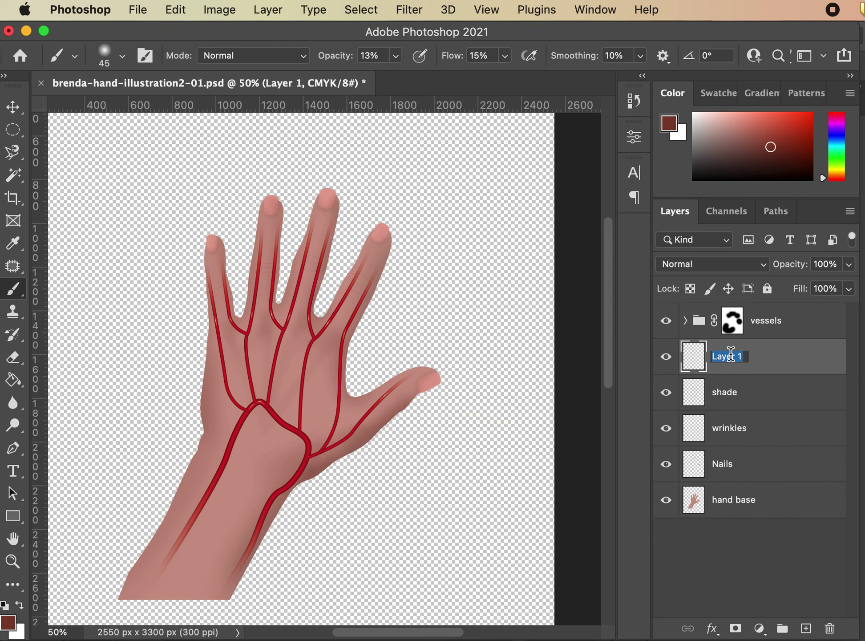
type("highlight")
key("Return")
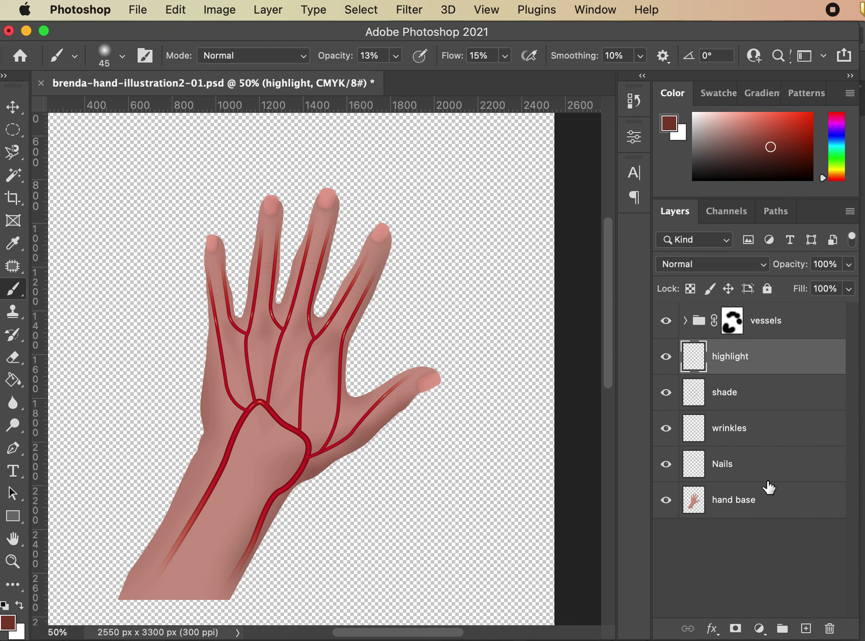
left_click(701, 504, "super")
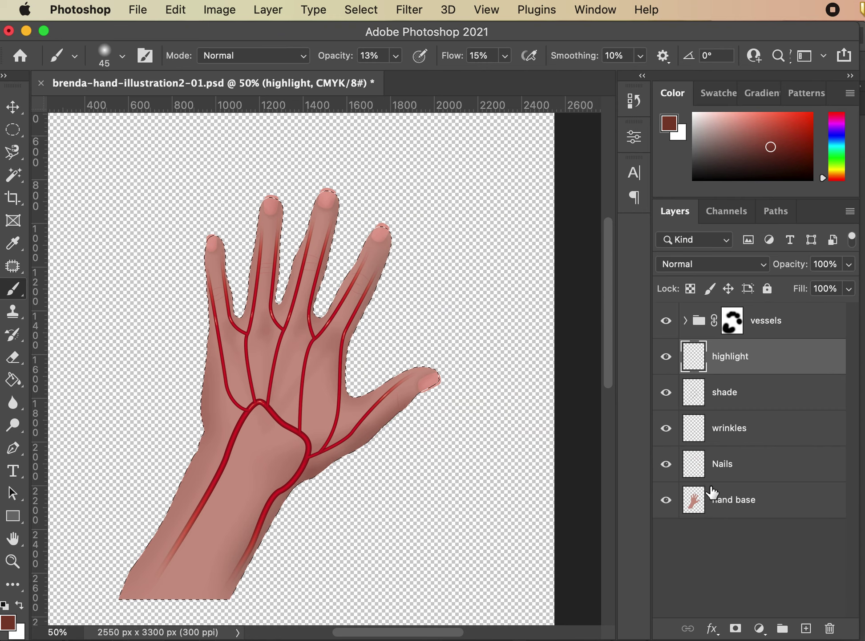
Step: Sample a skin tone from the hand and lighten it to a very pale pink foreground colour
key("super+equal")
key("super+equal")
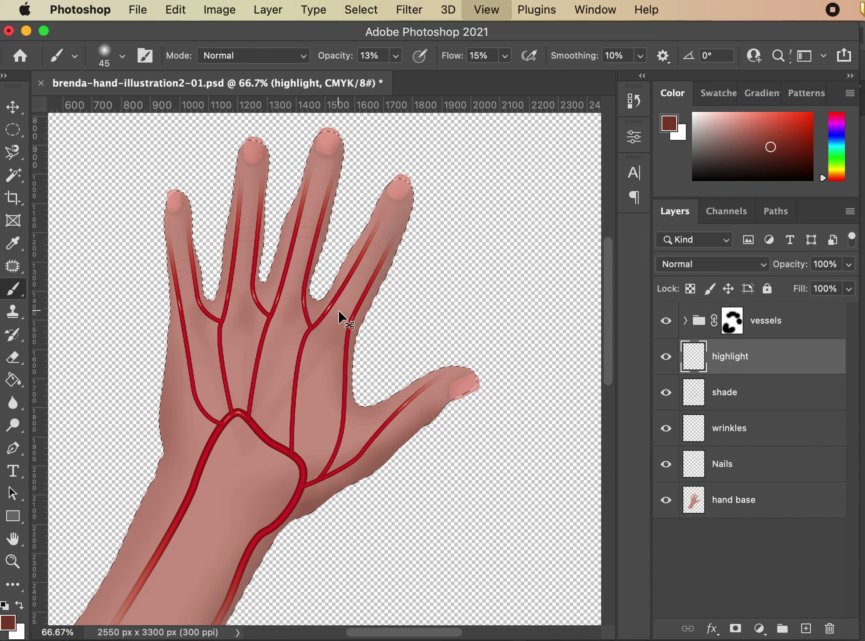
left_click_drag(257, 372, 427, 415)
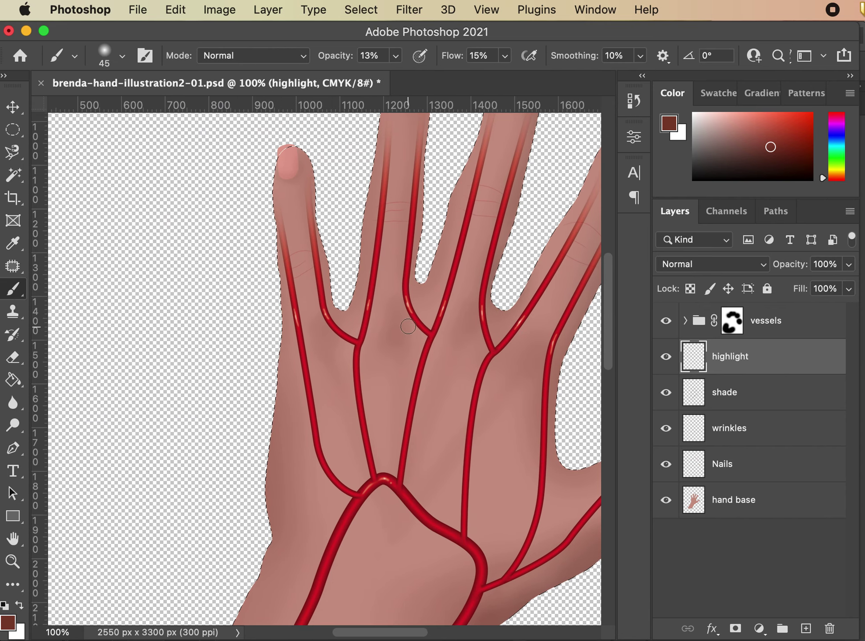
left_click(417, 336, "alt")
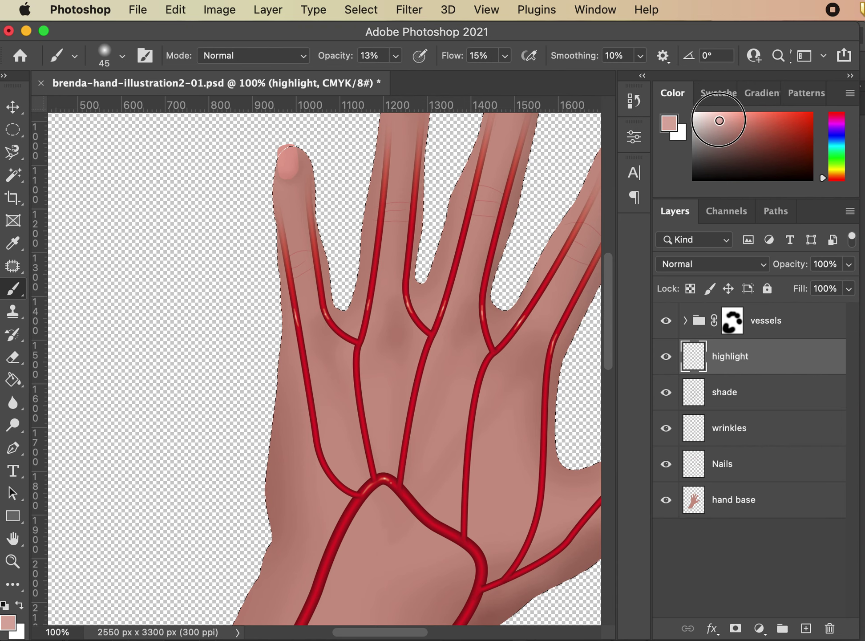
left_click_drag(720, 121, 704, 112)
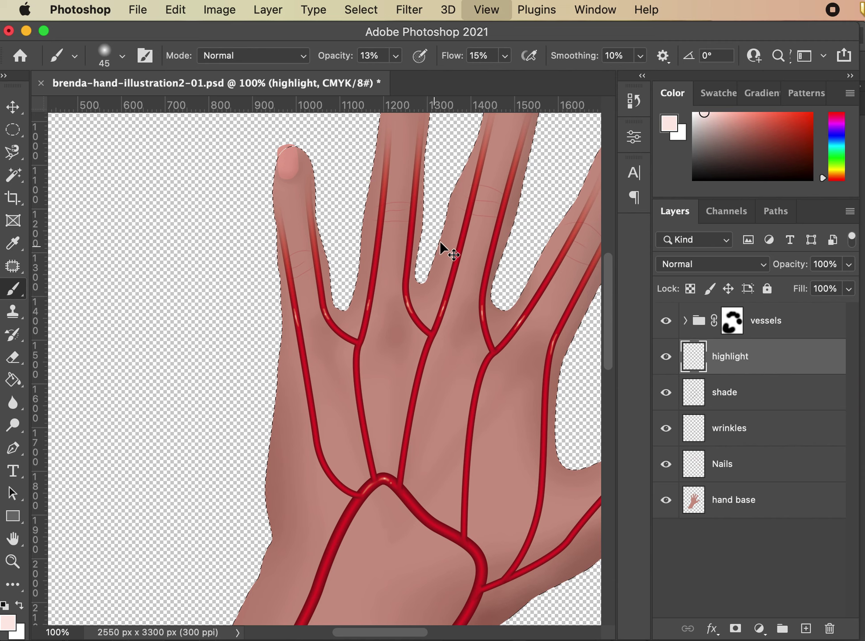
Step: Hide the vessels group and dab soft pale pink highlights on the knuckles and back of the hand with an 80 px brush
key("super+minus")
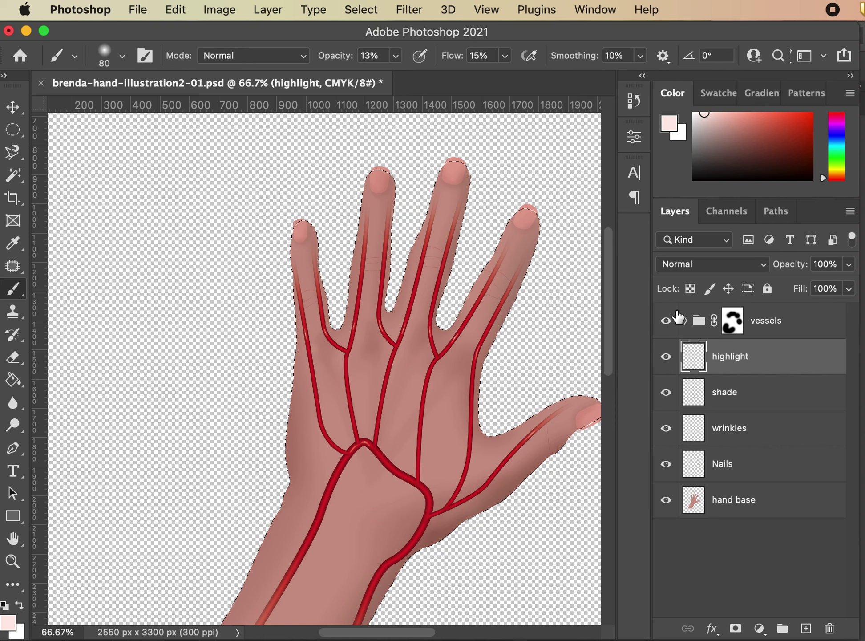
left_click(666, 321)
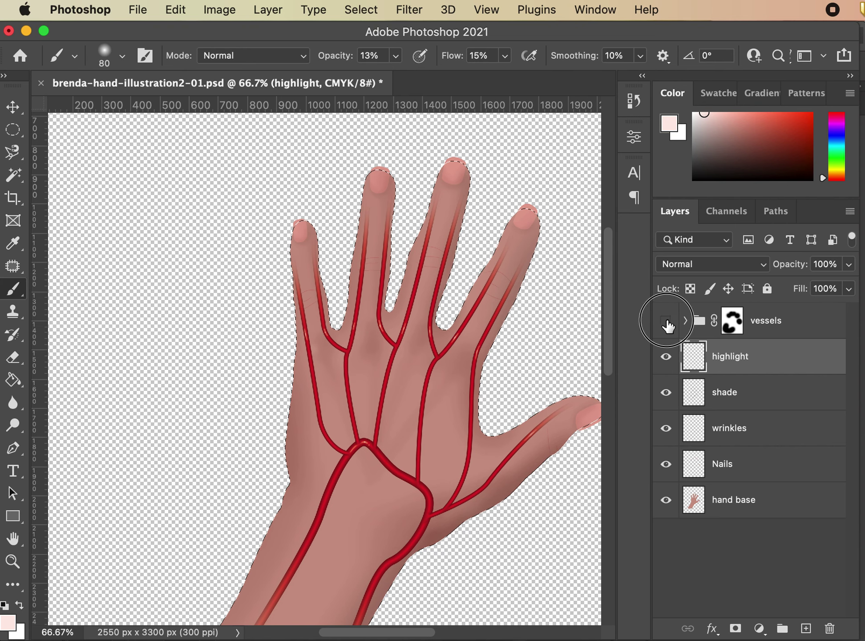
left_click(315, 352)
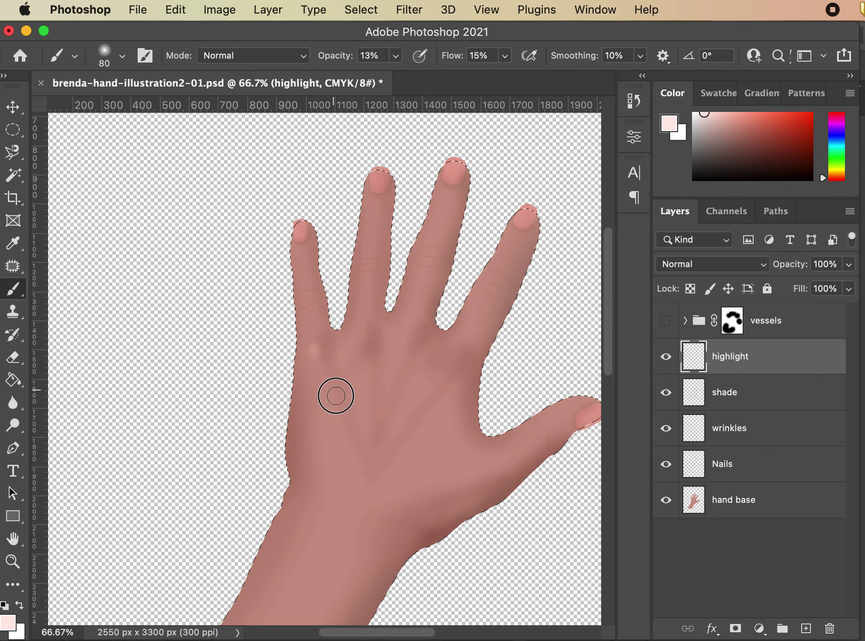
left_click(367, 340)
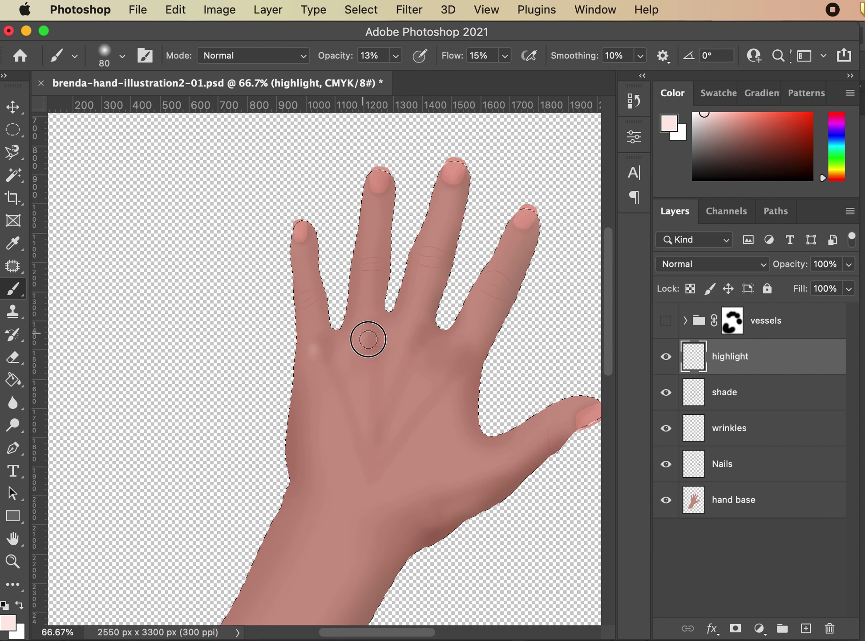
left_click(409, 329)
left_click(426, 400)
Step: Brush soft highlights along the lengths of the four fingers and the thumb
mouse_move(492, 286)
left_mouse_down()
mouse_move(471, 334)
mouse_move(512, 248)
mouse_move(477, 316)
mouse_move(511, 250)
mouse_move(469, 356)
left_mouse_up()
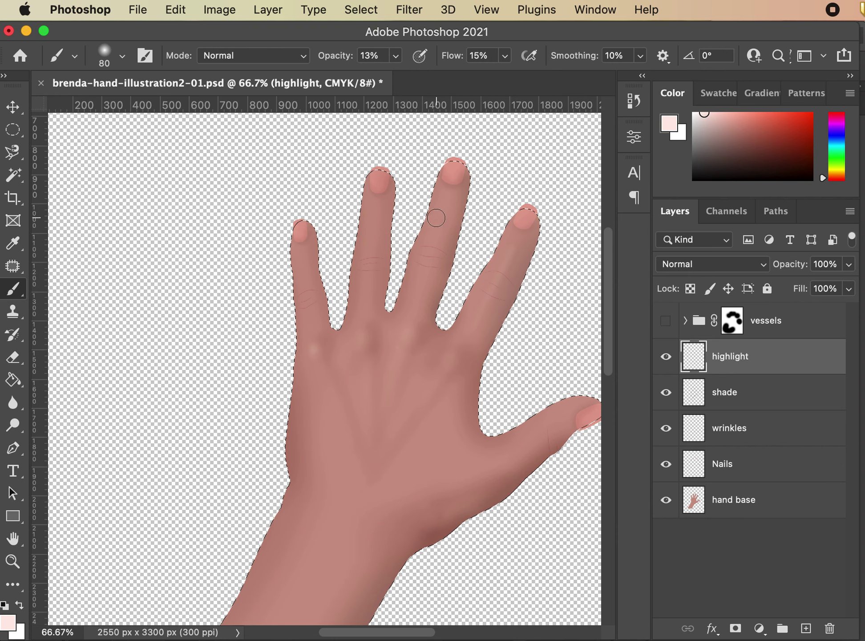
mouse_move(430, 243)
left_mouse_down()
mouse_move(418, 297)
mouse_move(443, 199)
mouse_move(428, 273)
mouse_move(443, 211)
left_mouse_up()
mouse_move(373, 212)
left_mouse_down()
mouse_move(359, 328)
mouse_move(375, 211)
mouse_move(372, 308)
left_mouse_up()
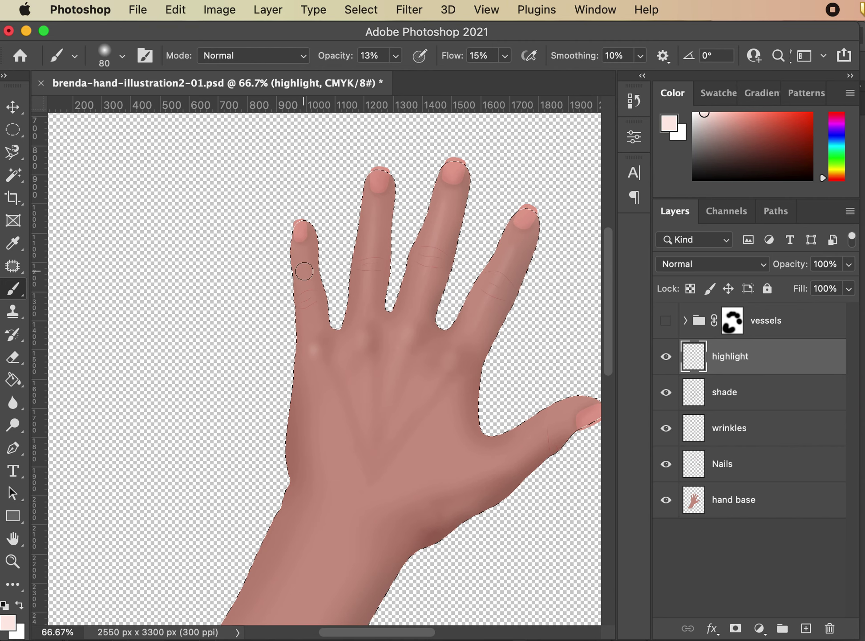
mouse_move(304, 268)
left_mouse_down()
mouse_move(308, 307)
mouse_move(303, 257)
left_mouse_up()
mouse_move(485, 424)
left_mouse_down()
mouse_move(521, 459)
mouse_move(539, 441)
left_mouse_up()
Step: Hide the selection outline around the hand while working close up on the little finger
key("super+h")
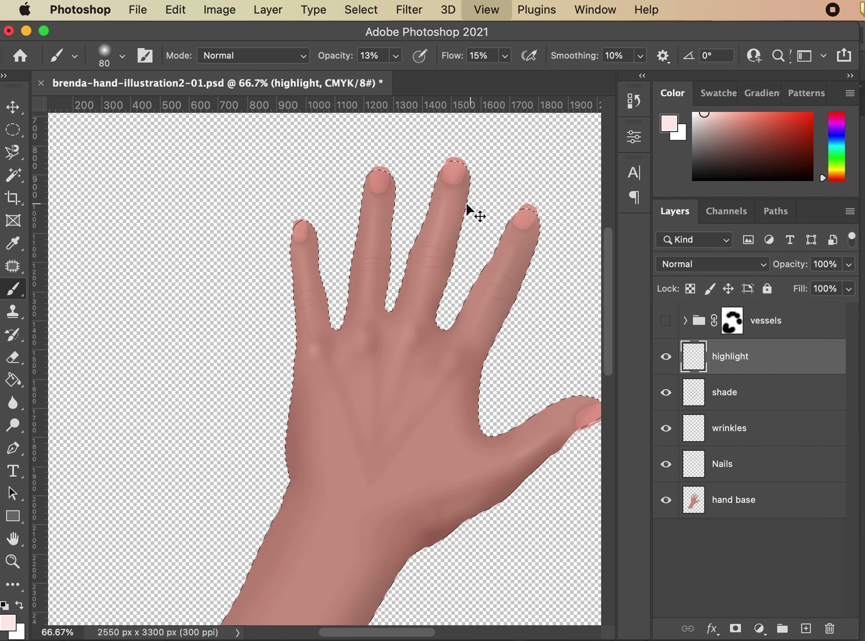
key("super+equal")
key("super+equal")
scroll(389, 353, "up", 10)
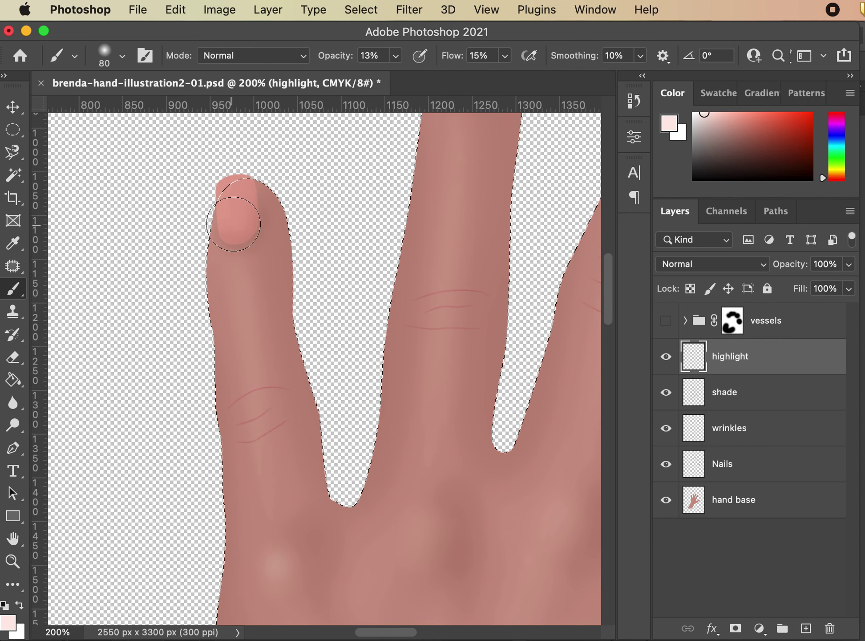
key("super+h")
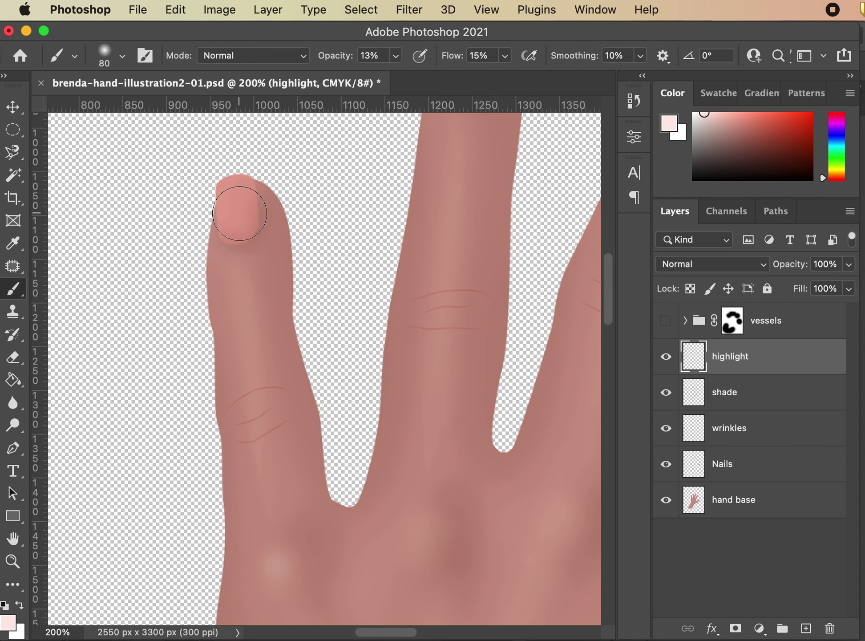
Step: Reduce the brush to 10 px, set its opacity to 30% and paint a thin highlight down the little finger's nail
key("bracketleft")
key("bracketleft")
key("bracketleft")
key("bracketleft")
key("bracketleft")
key("bracketleft")
key("bracketleft")
key("bracketleft")
key("bracketleft")
key("bracketleft")
left_click(396, 55)
left_click_drag(395, 74, 409, 77)
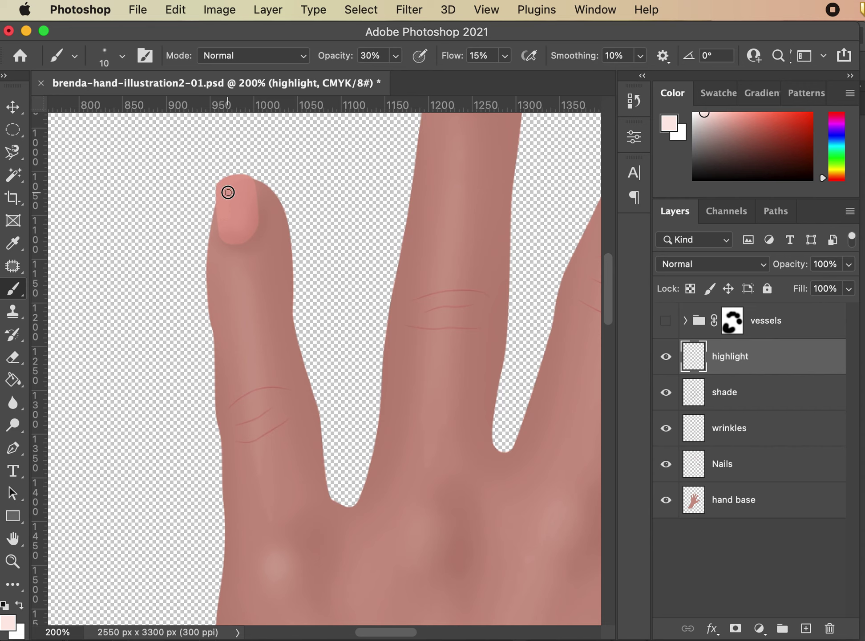
left_click_drag(230, 193, 232, 231)
Step: Paint matching thin highlights along the nails of the other three fingers and the thumb
left_click_drag(404, 190, 339, 402)
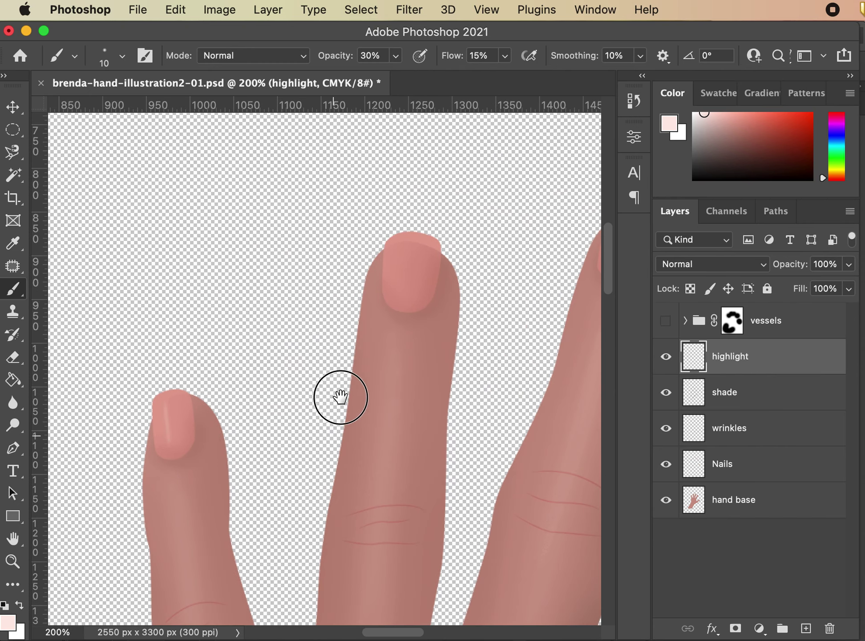
left_click_drag(408, 242, 406, 283)
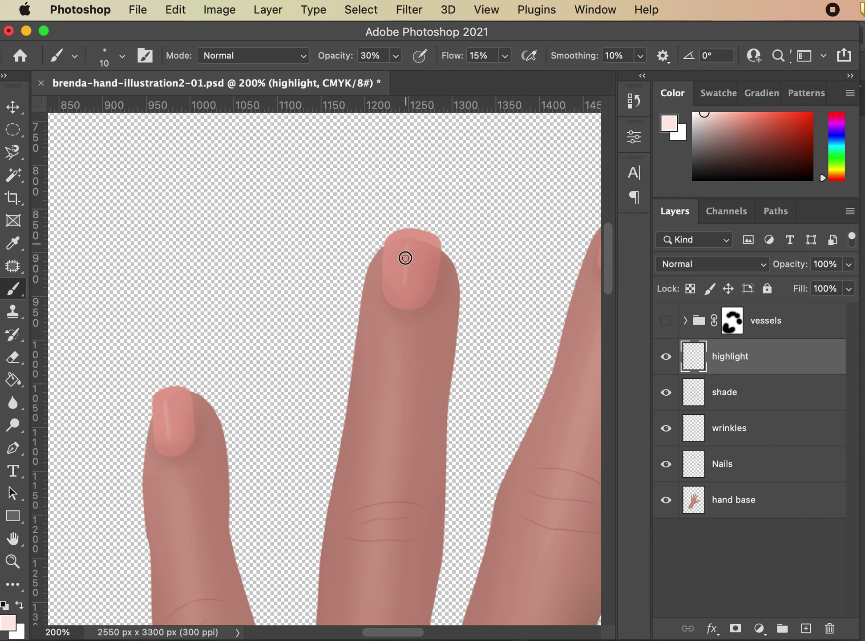
left_click_drag(506, 353, 285, 222)
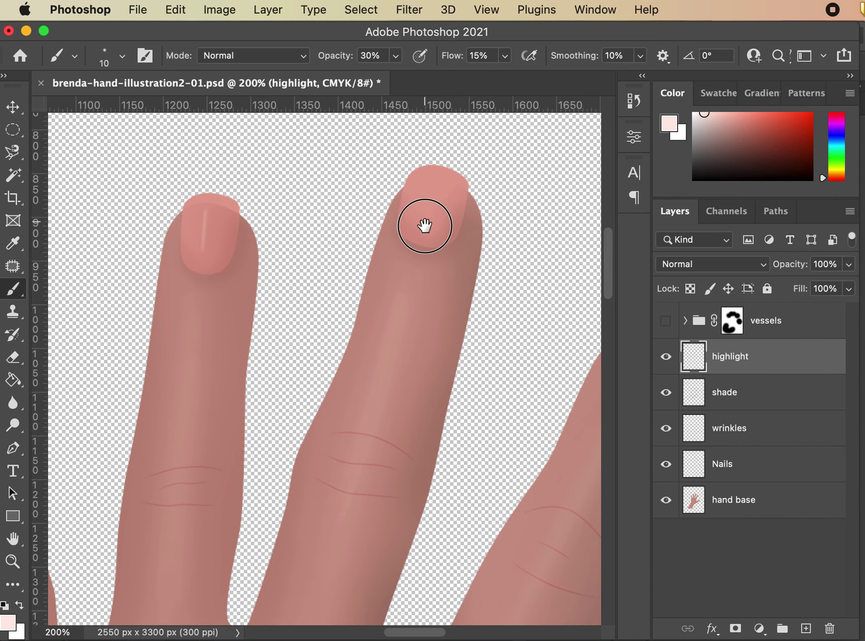
left_click_drag(425, 226, 422, 231)
left_click_drag(425, 182, 419, 218)
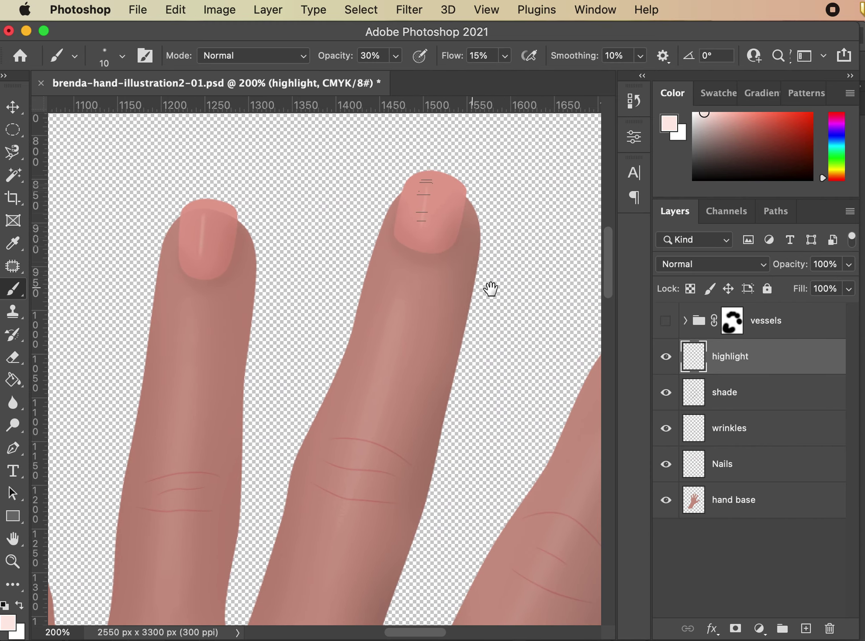
left_click_drag(491, 289, 315, 212)
left_click_drag(435, 269, 441, 256)
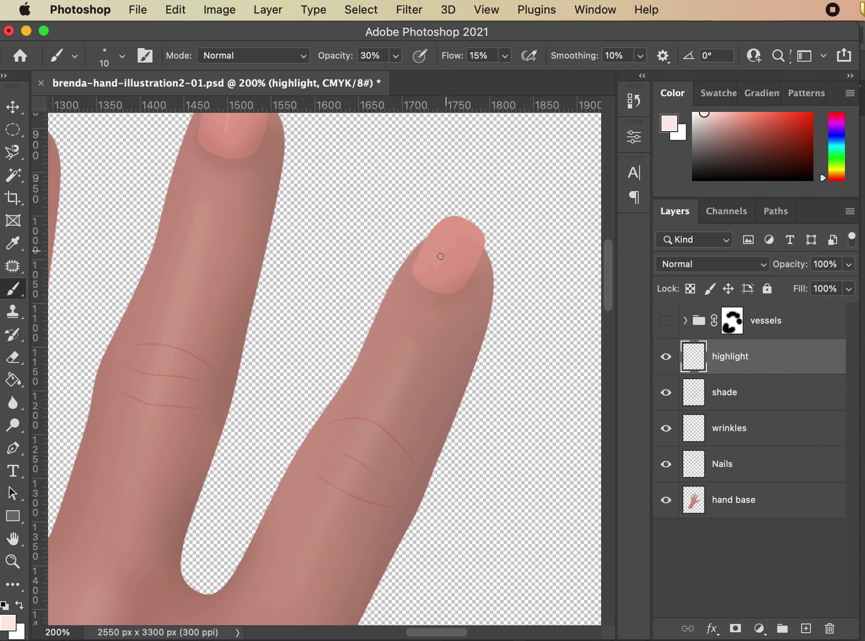
scroll(428, 299, "down", 10)
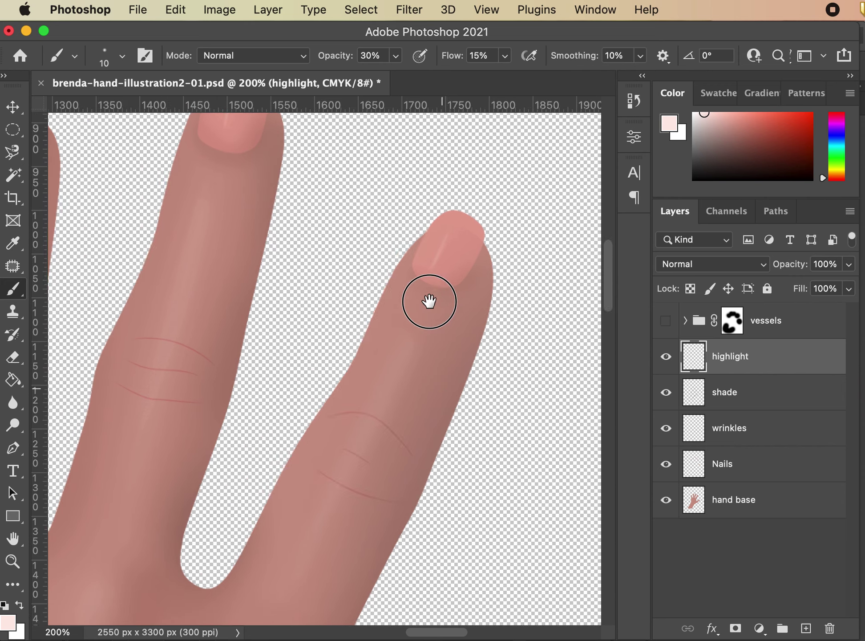
left_click_drag(513, 440, 444, 234)
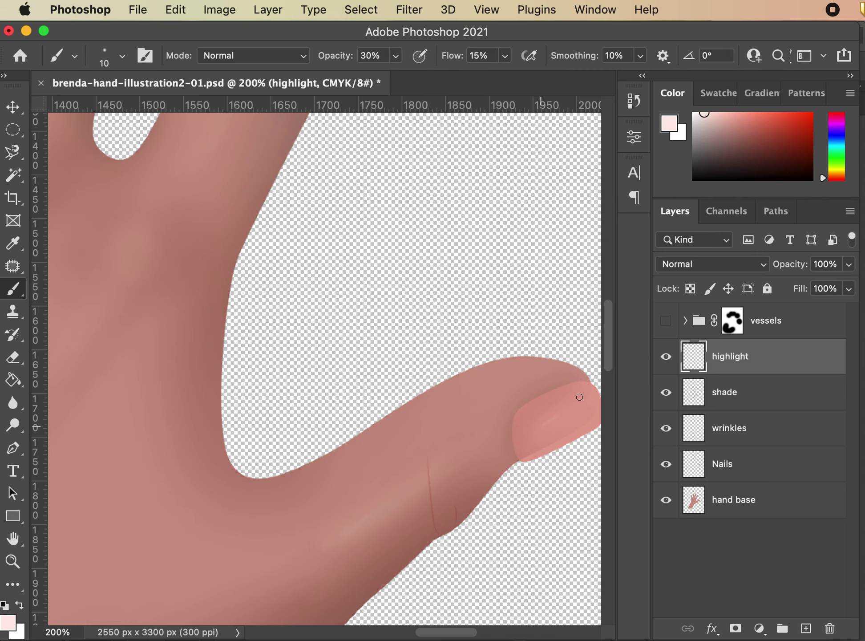
Step: Turn the vessels group's visibility back on with the whole hand in view
key("super+minus")
key("super+minus")
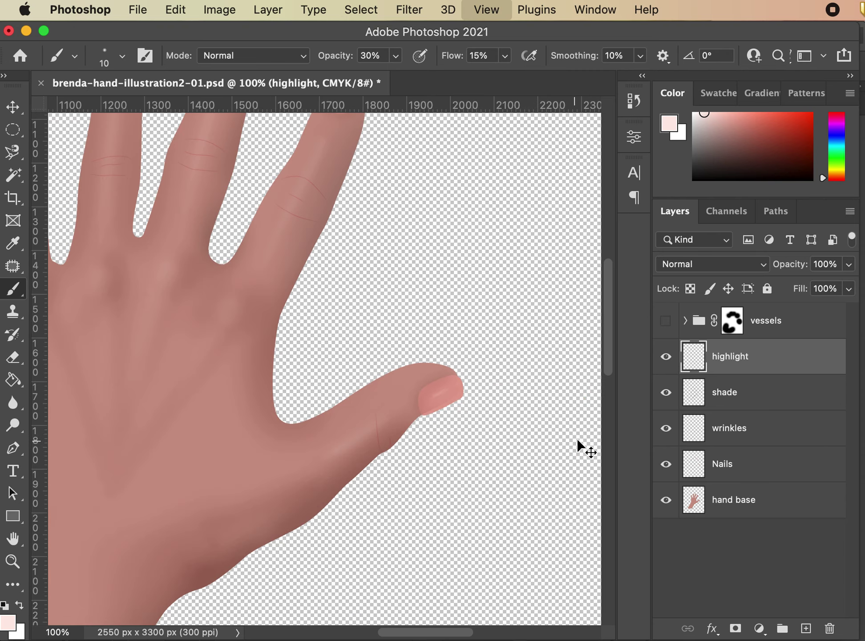
left_click_drag(279, 290, 413, 292)
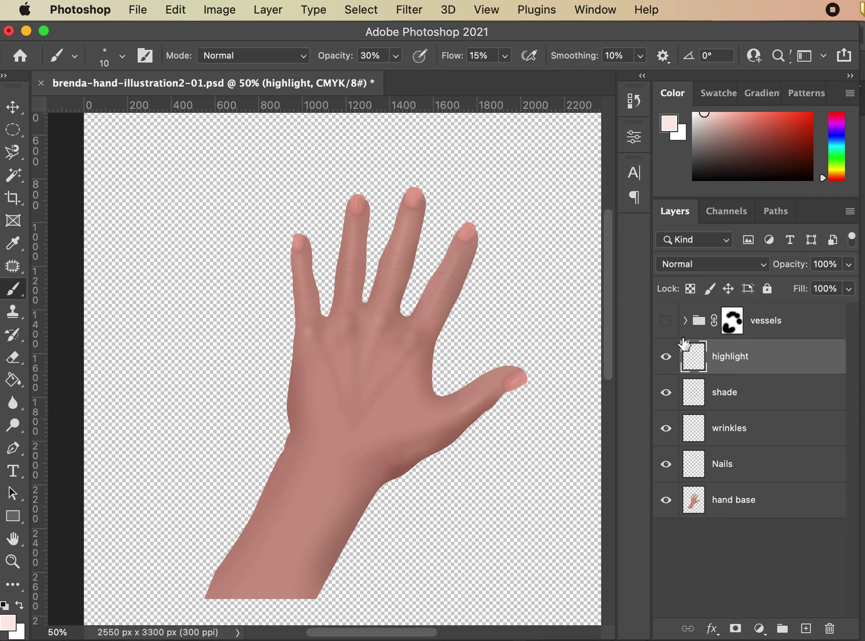
left_click(666, 322)
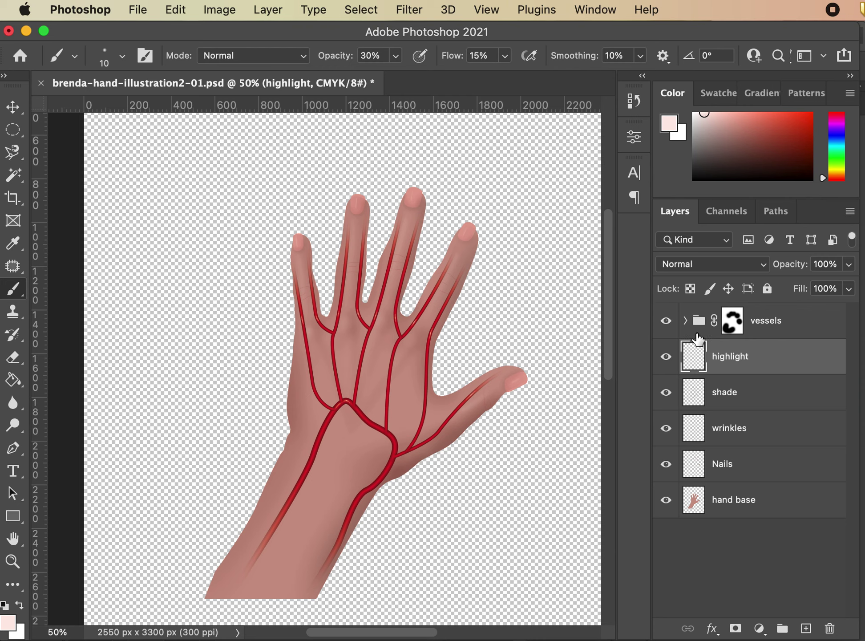
Step: Add a new layer beneath the hand base layer and name it "cast shadow"
left_click(779, 562)
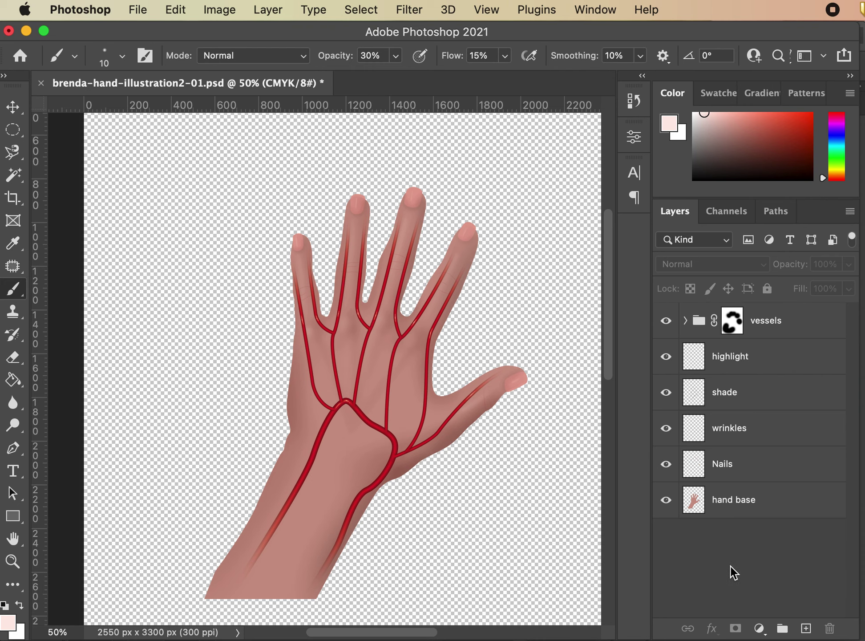
left_click(807, 628)
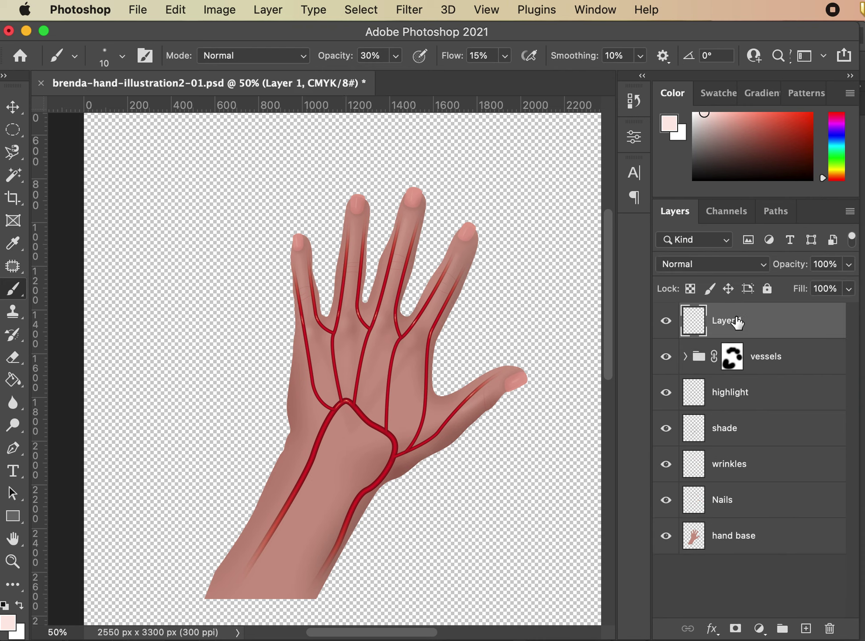
left_click_drag(736, 322, 734, 572)
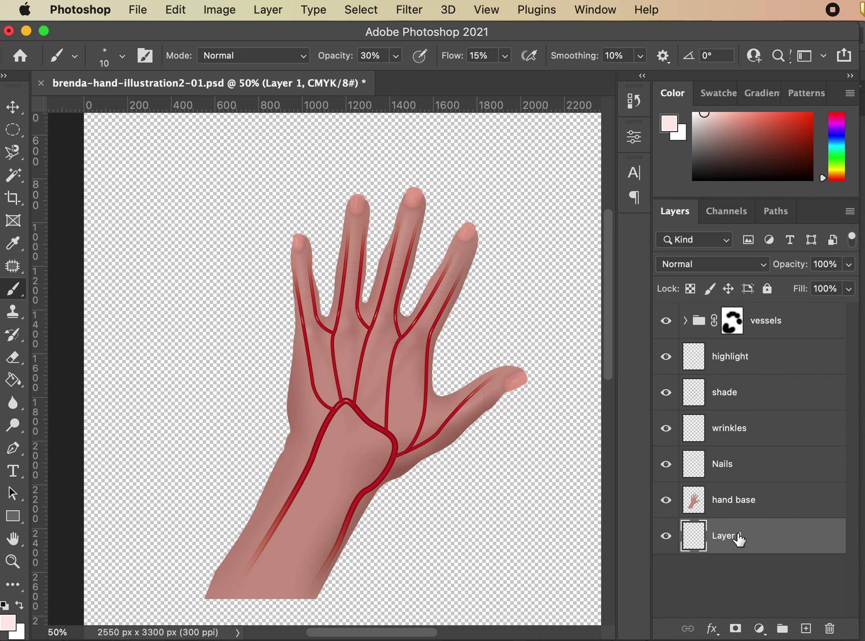
key("c")
key("a")
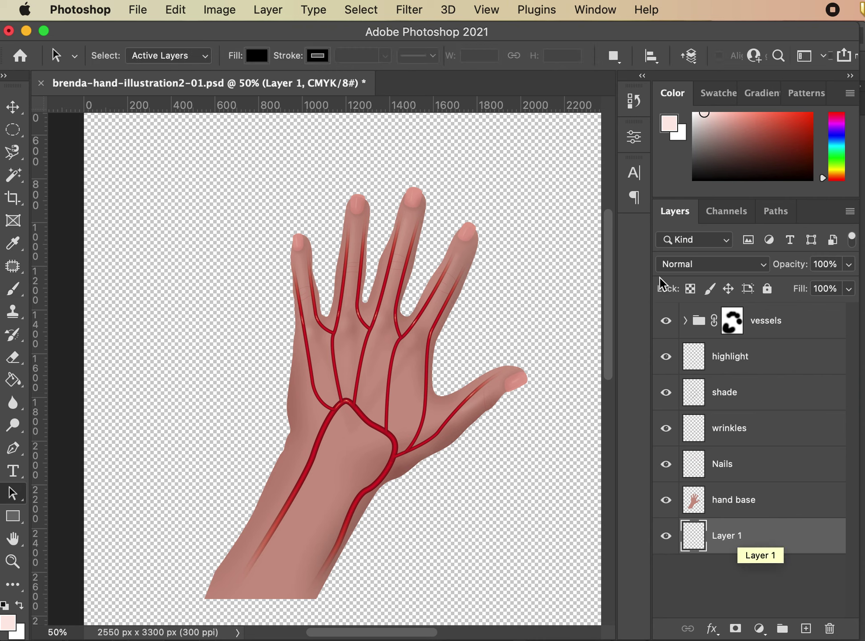
type("cast")
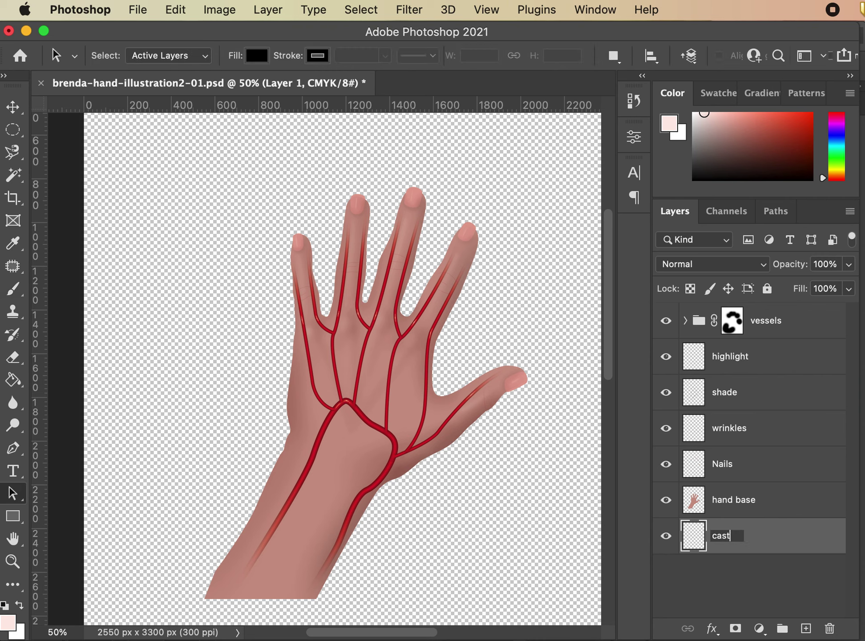
type("n shadow")
key("Return")
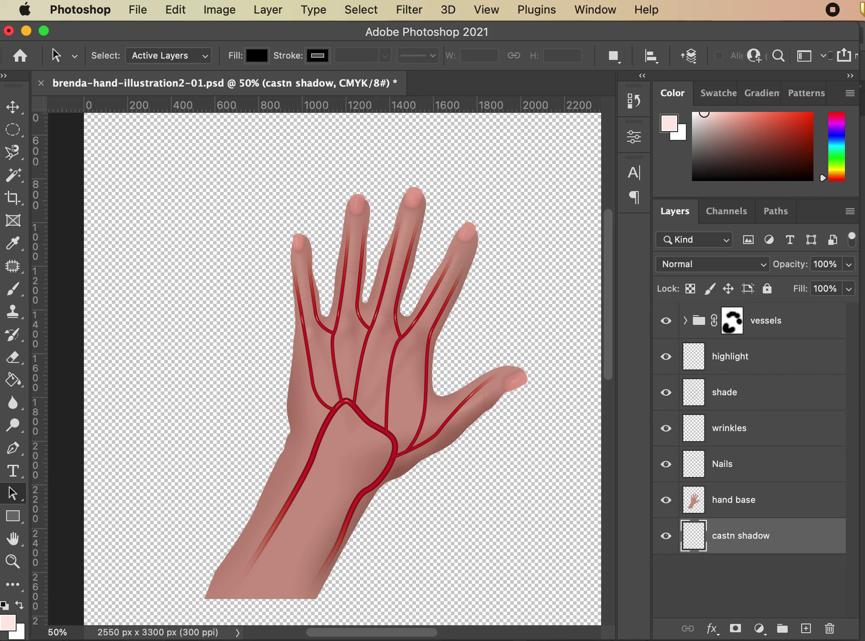
double_click(734, 537)
left_click(742, 540)
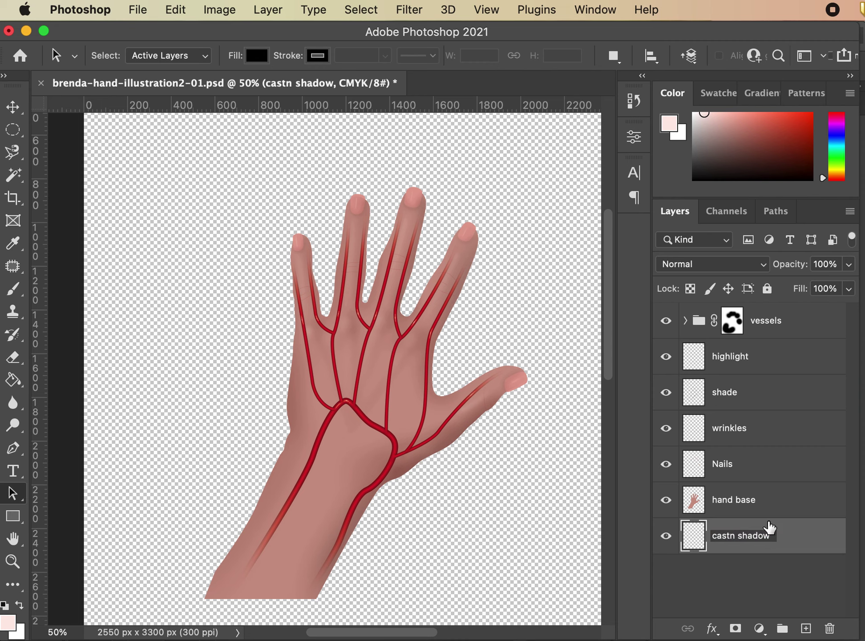
key("BackSpace")
key("Return")
Step: Try the Color Burn blend mode on the cast shadow layer, then set it to Multiply
left_click(690, 266)
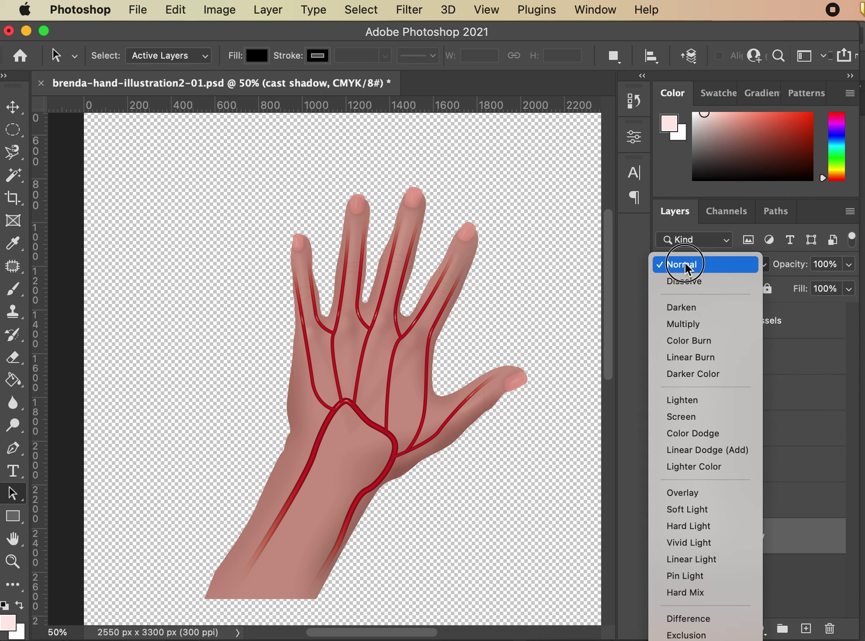
left_click(689, 340)
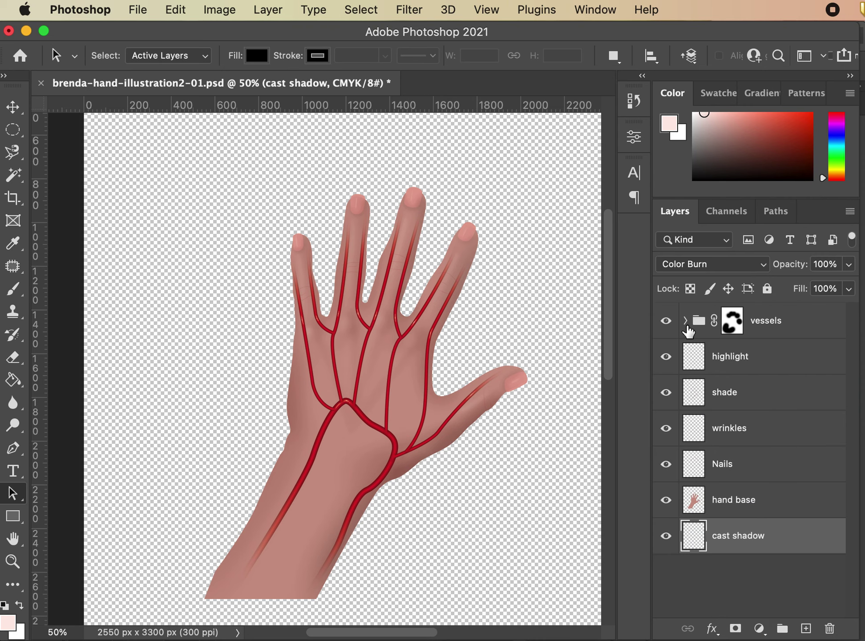
left_click(689, 267)
left_click(689, 249)
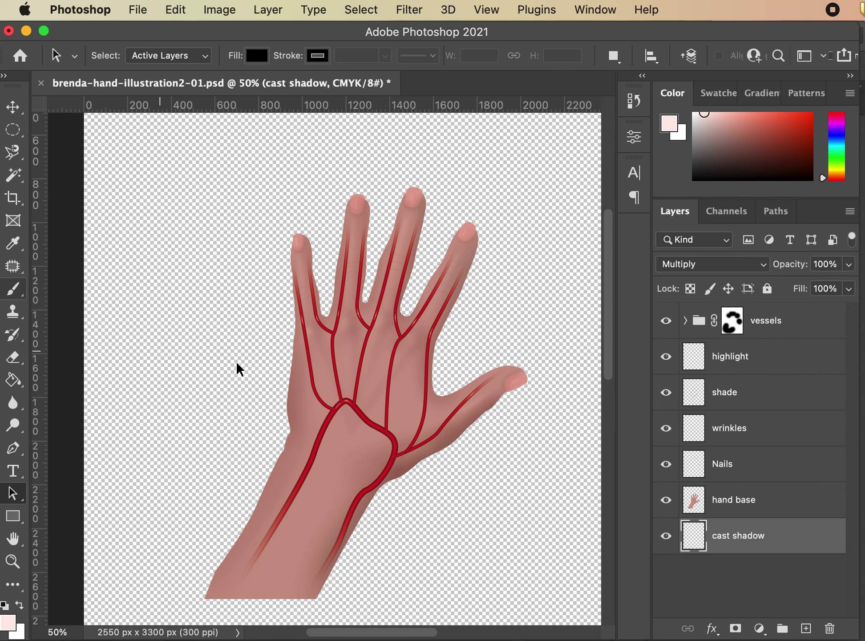
Step: Add another new layer at the very bottom of the layer stack and name it "bg"
left_click(799, 575)
left_click(806, 628)
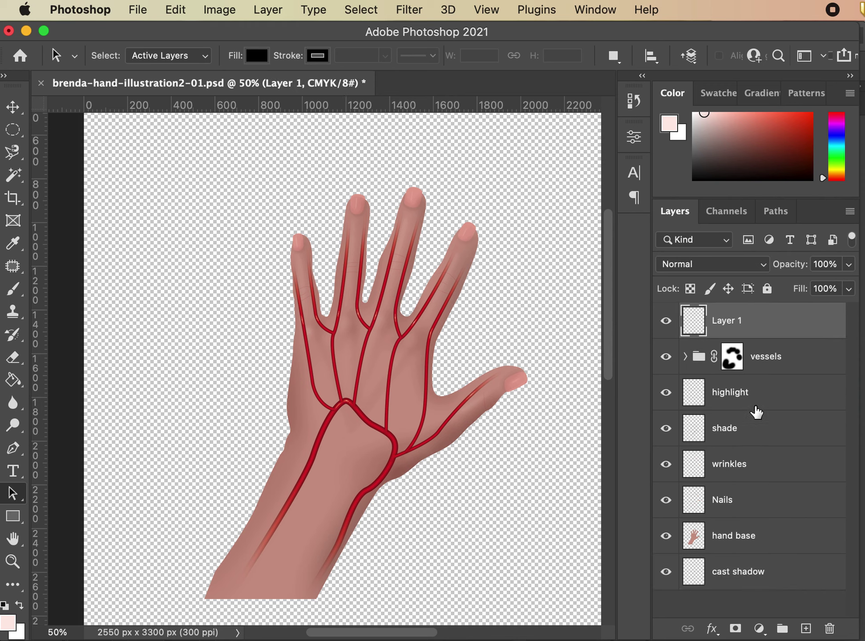
left_click(732, 320)
left_click_drag(732, 321, 747, 579)
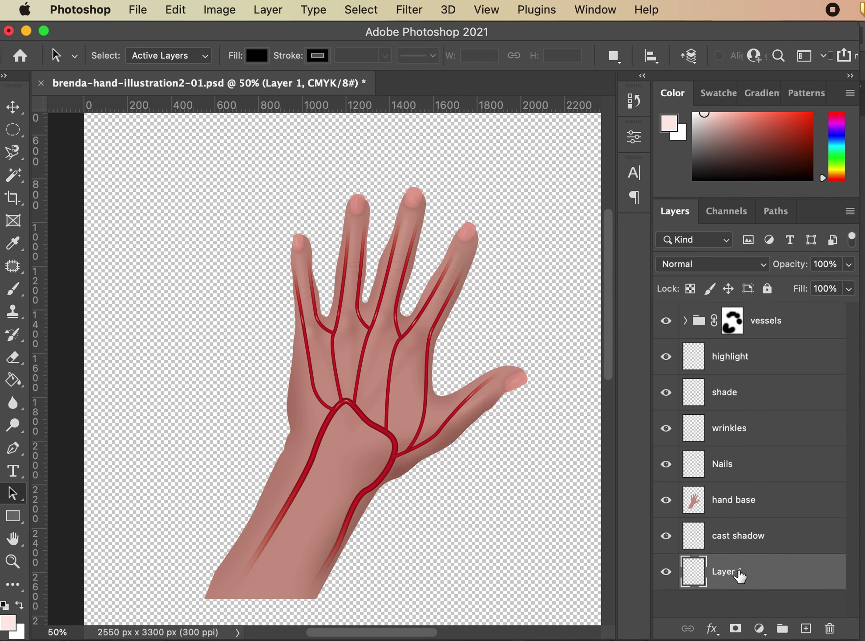
double_click(730, 571)
type("bg")
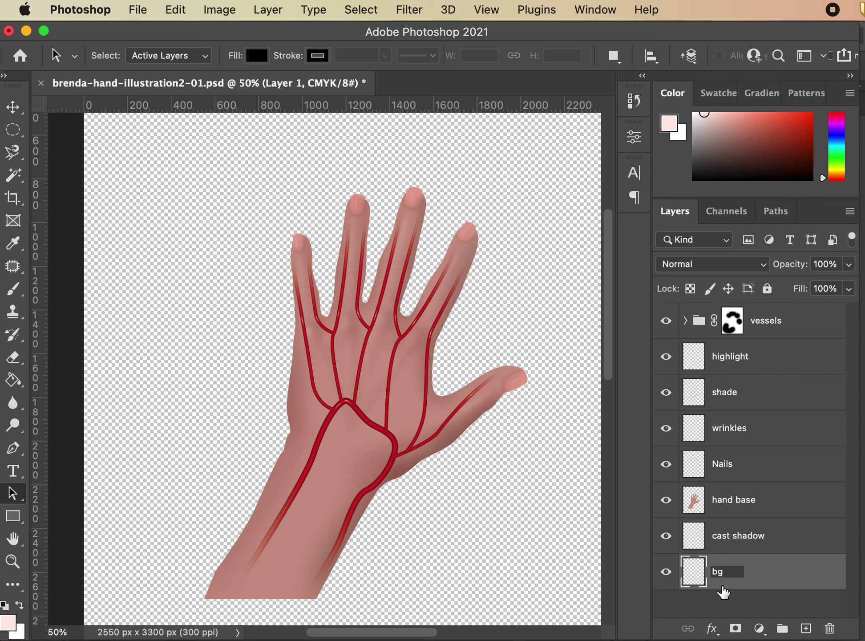
key("Return")
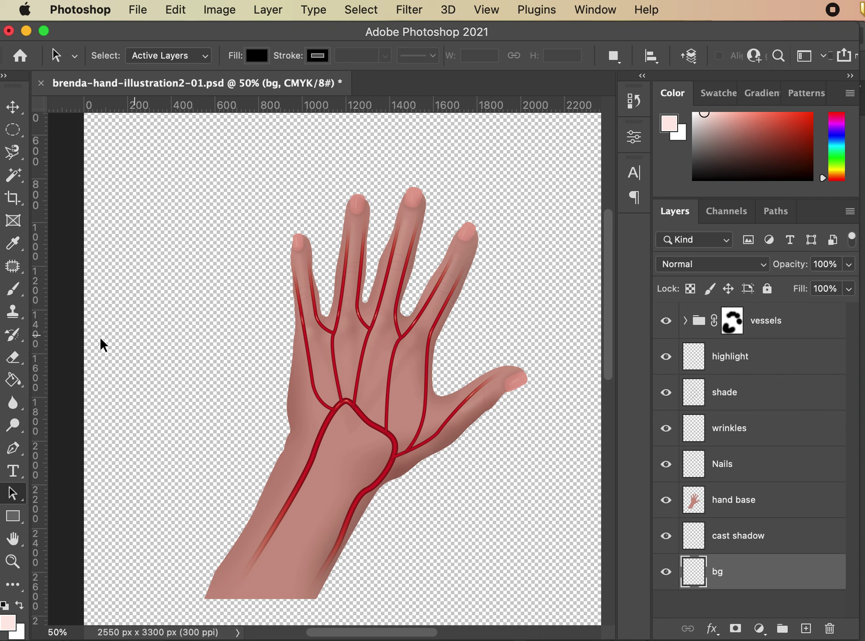
Step: Reset the colours to default, make white the foreground colour and fill the bg layer with the Paint Bucket
left_click(12, 380)
key("d")
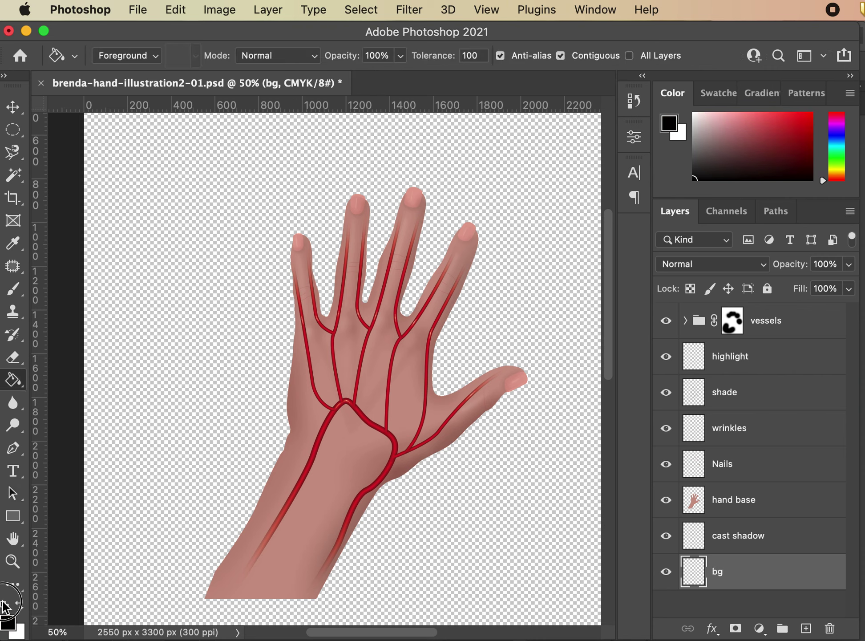
key("x")
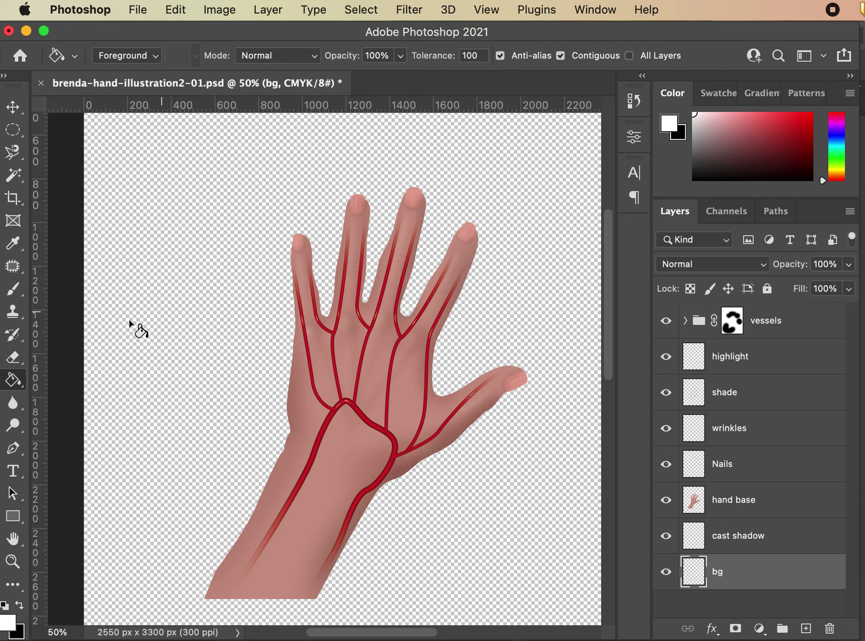
left_click(206, 421)
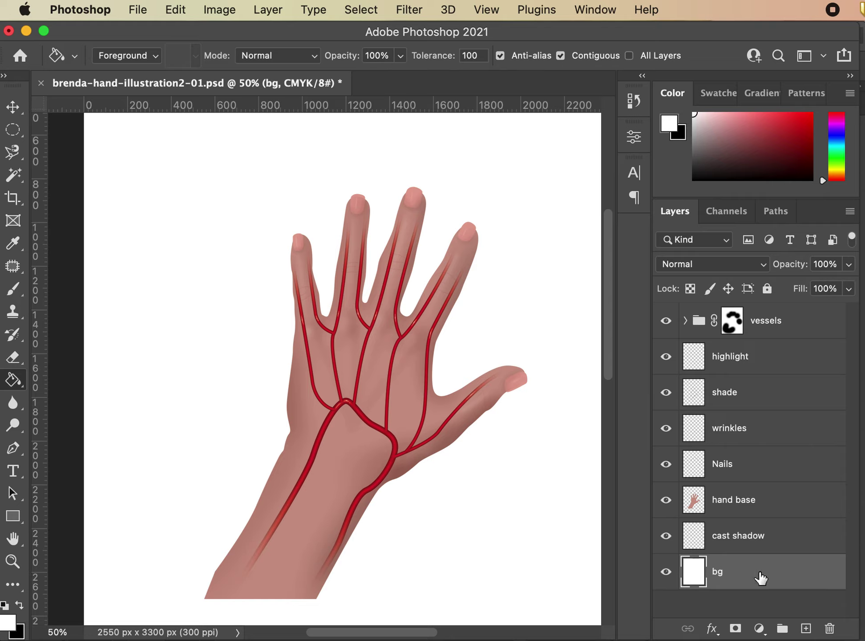
Step: Make the cast shadow layer active and switch to the Brush tool, checking the brush presets
left_click(734, 544)
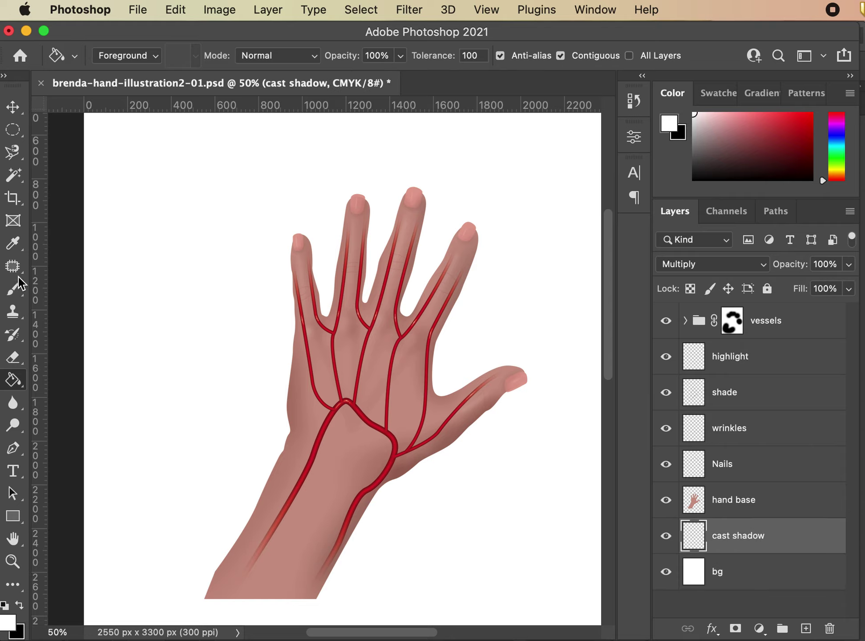
left_click(13, 290)
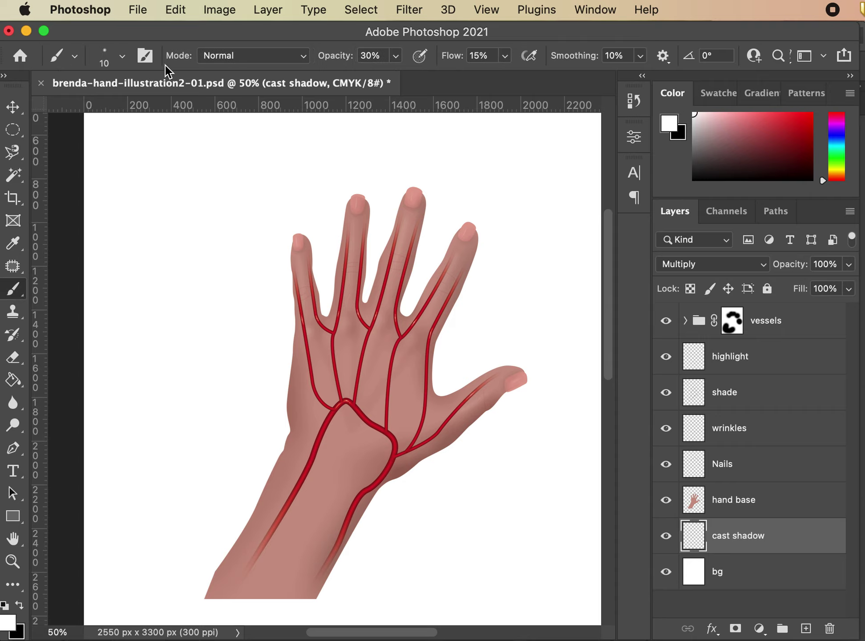
left_click(122, 57)
left_click(190, 35)
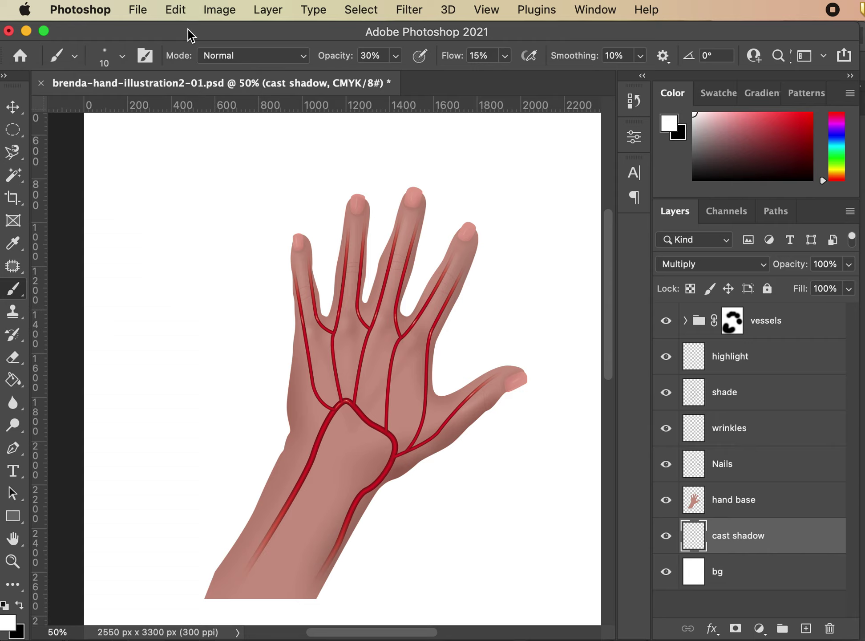